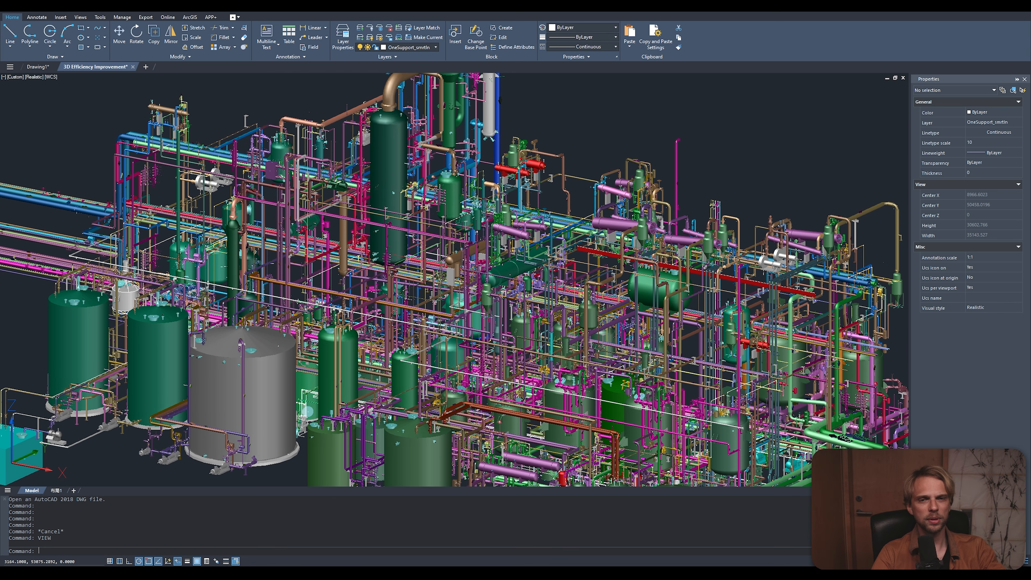
# Examine the pipes, valves and vessels of the 3D plant model up close and as a whole.
pyautogui.moveTo(489, 379); pyautogui.dragTo(514, 308, button='middle')
pyautogui.scroll(2, 507, 243)
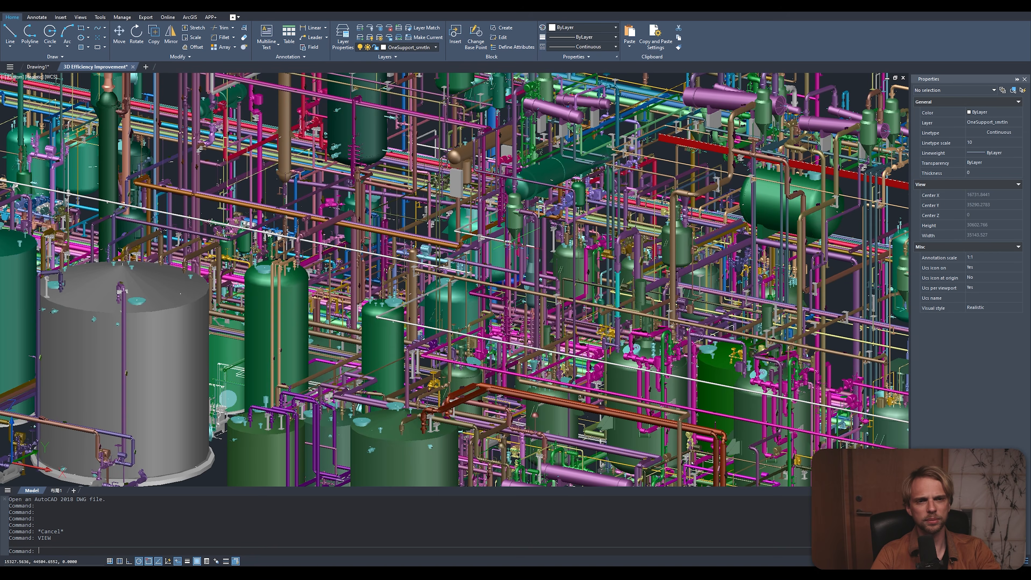
pyautogui.scroll(2, 508, 243)
pyautogui.scroll(2, 296, 306)
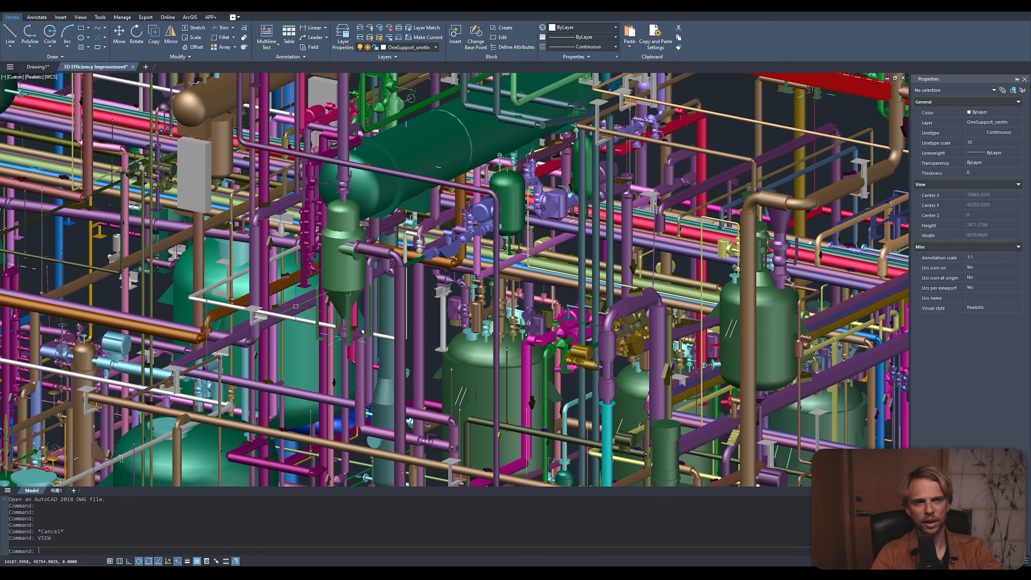
pyautogui.scroll(3, 481, 222)
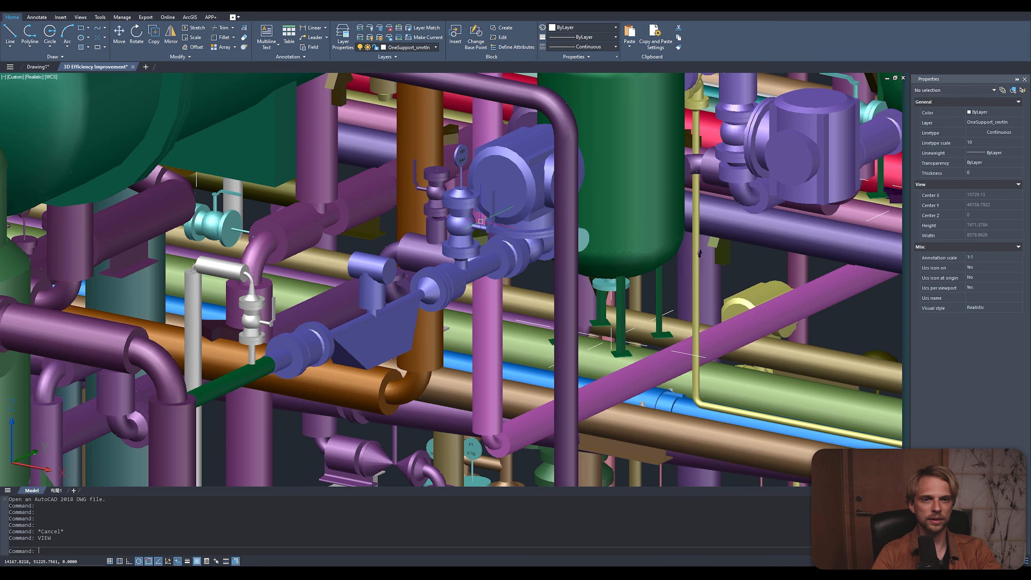
pyautogui.scroll(-5, 396, 340)
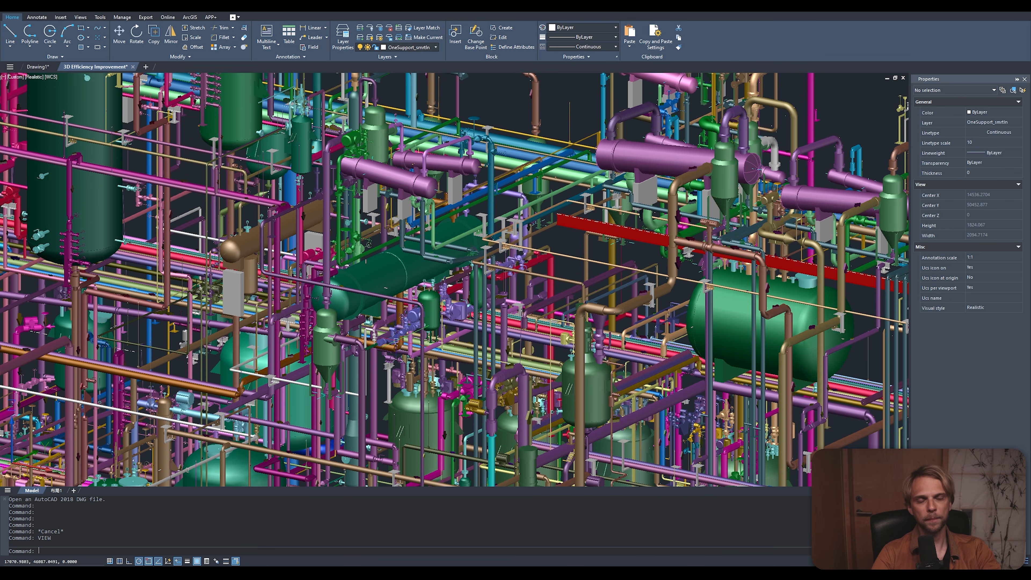
pyautogui.scroll(-2, 431, 294)
pyautogui.moveTo(430, 306); pyautogui.dragTo(527, 263, button='middle')
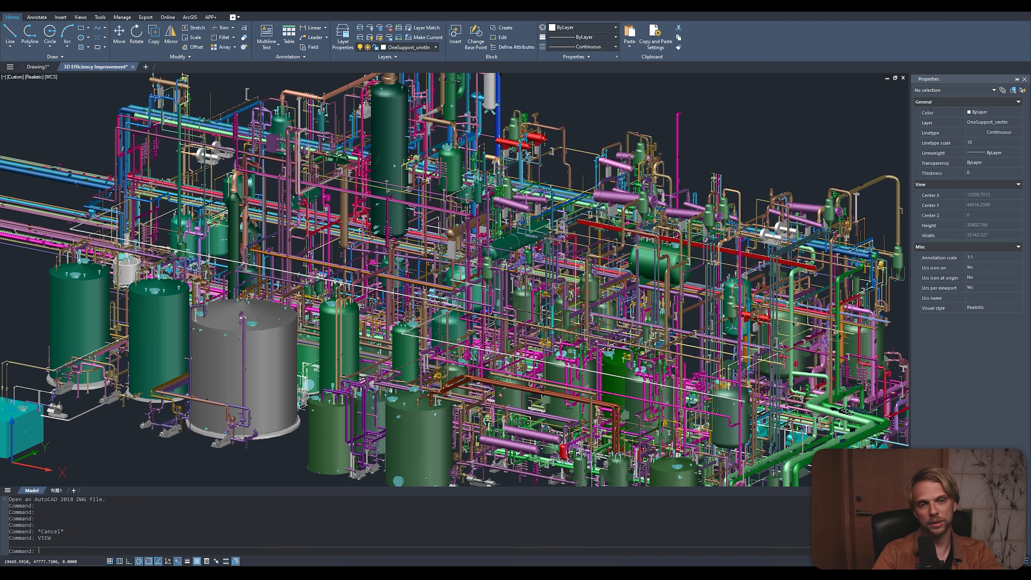
pyautogui.keyDown('shift'); pyautogui.moveTo(601, 272); pyautogui.dragTo(626, 263, button='middle'); pyautogui.keyUp('shift')
pyautogui.scroll(5, 626, 264)
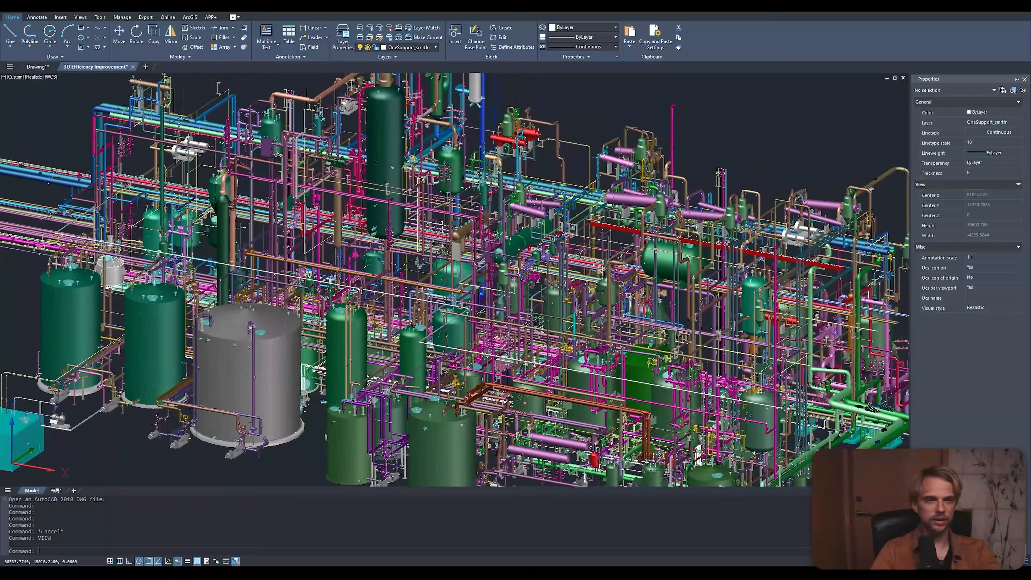
pyautogui.scroll(-4, 568, 260)
pyautogui.scroll(4, 527, 260)
# Try moving the dark green solid in the valve group behind the green tank, and undo the move.
pyautogui.moveTo(153, 273); pyautogui.dragTo(445, 279, button='middle')
pyautogui.scroll(3, 221, 253)
pyautogui.keyDown('ctrl'); pyautogui.click(263, 229); pyautogui.keyUp('ctrl')
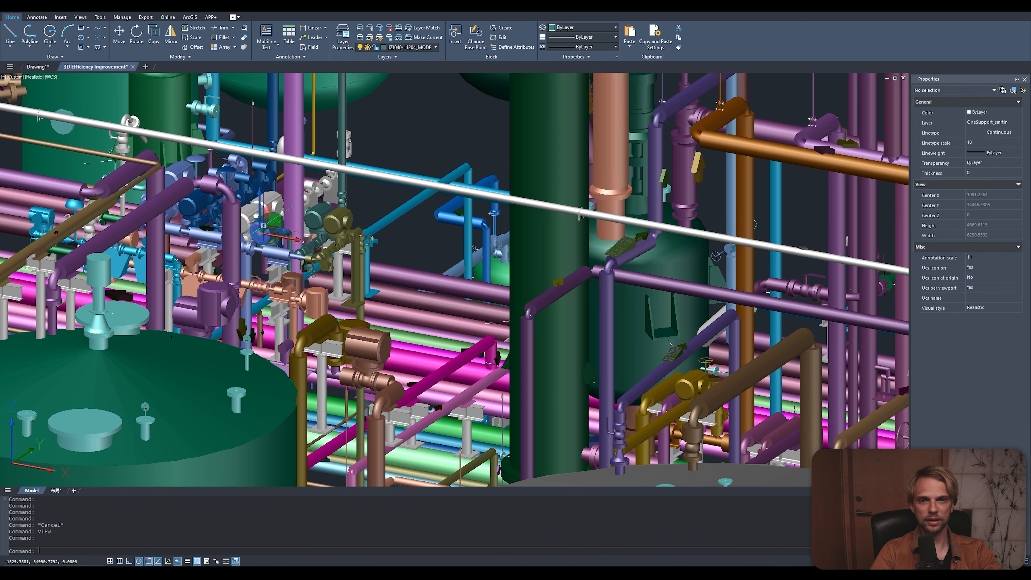
pyautogui.click(280, 236)
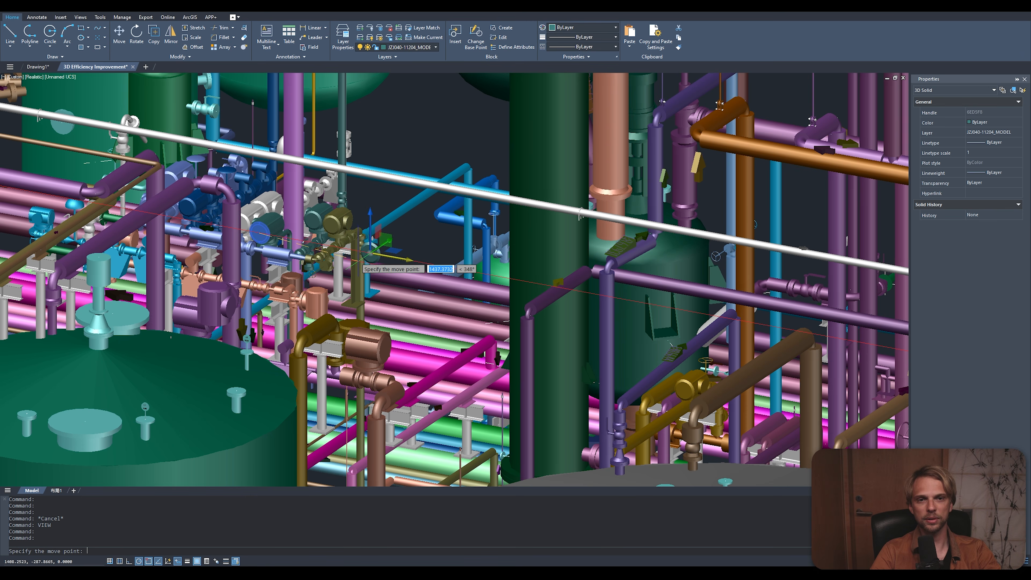
pyautogui.click(363, 252)
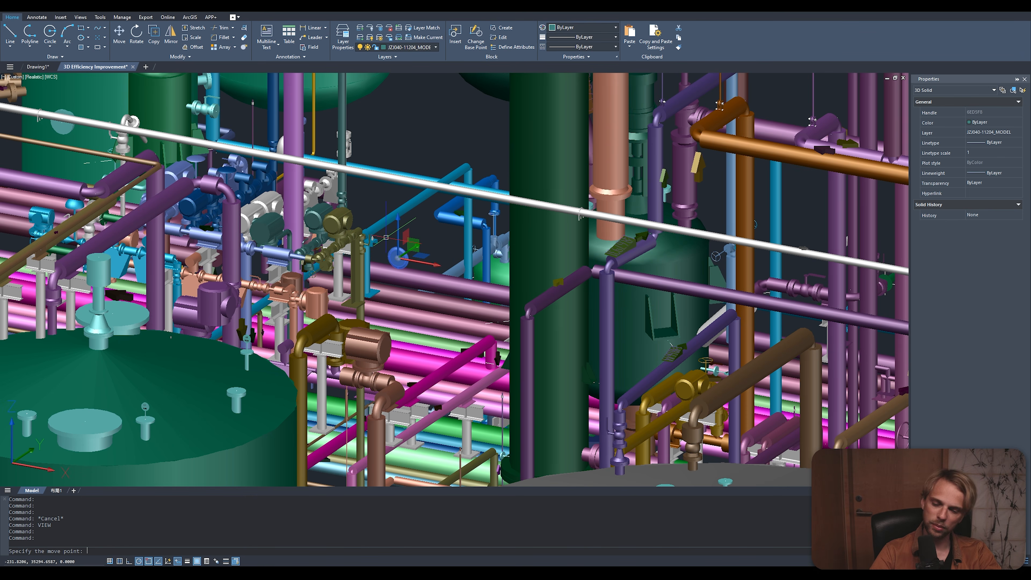
pyautogui.hotkey('ctrl', 'z')
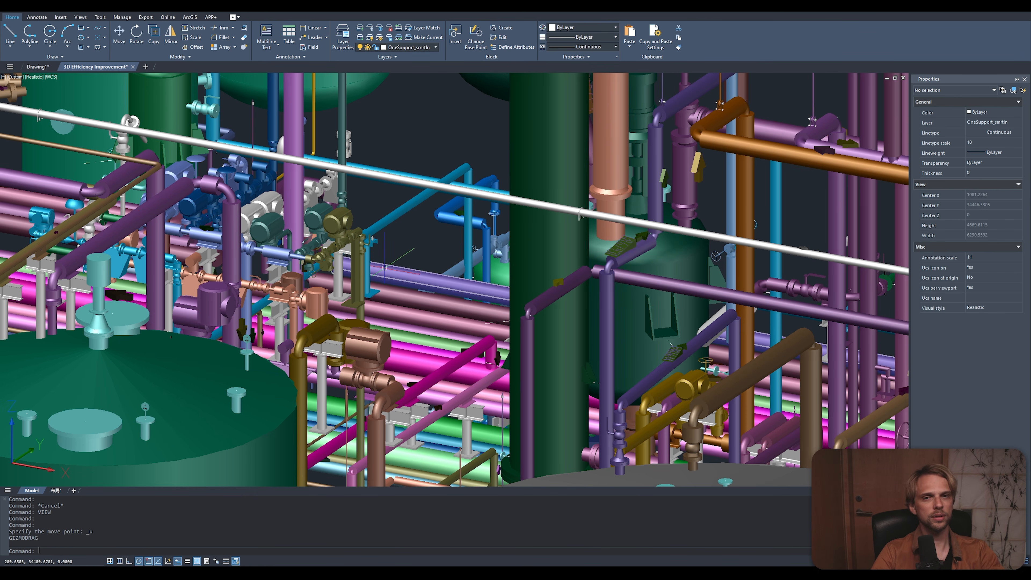
# Inspect the whole plant model, including from its opposite side.
pyautogui.scroll(-10, 474, 248)
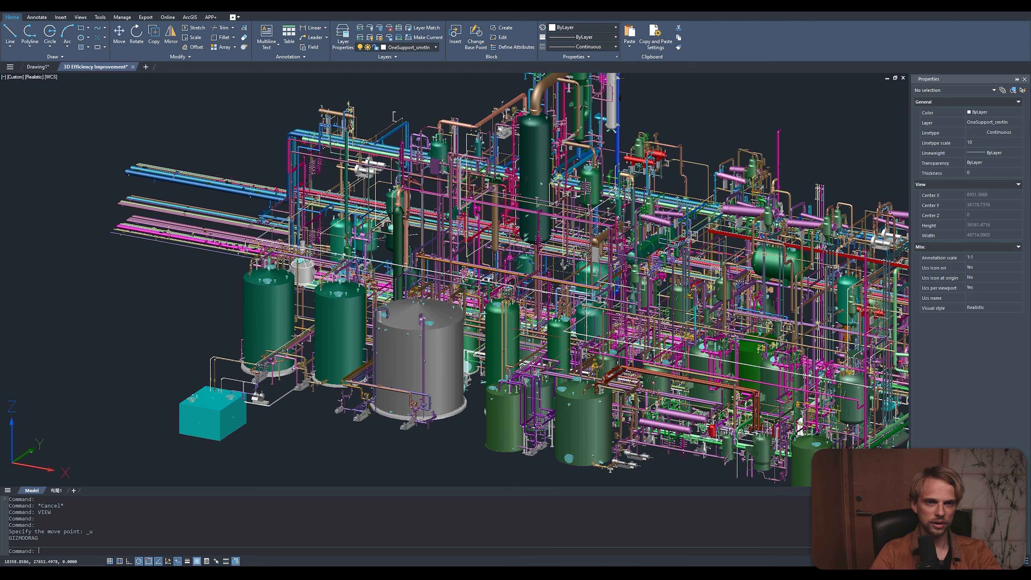
pyautogui.moveTo(555, 333); pyautogui.dragTo(336, 345, button='middle')
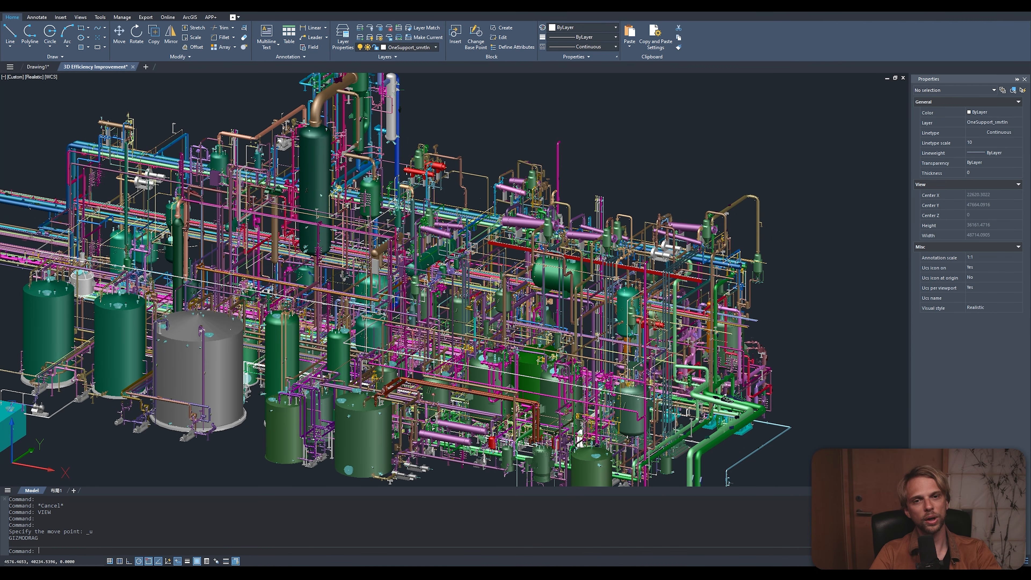
pyautogui.moveTo(425, 248); pyautogui.dragTo(470, 207, button='middle')
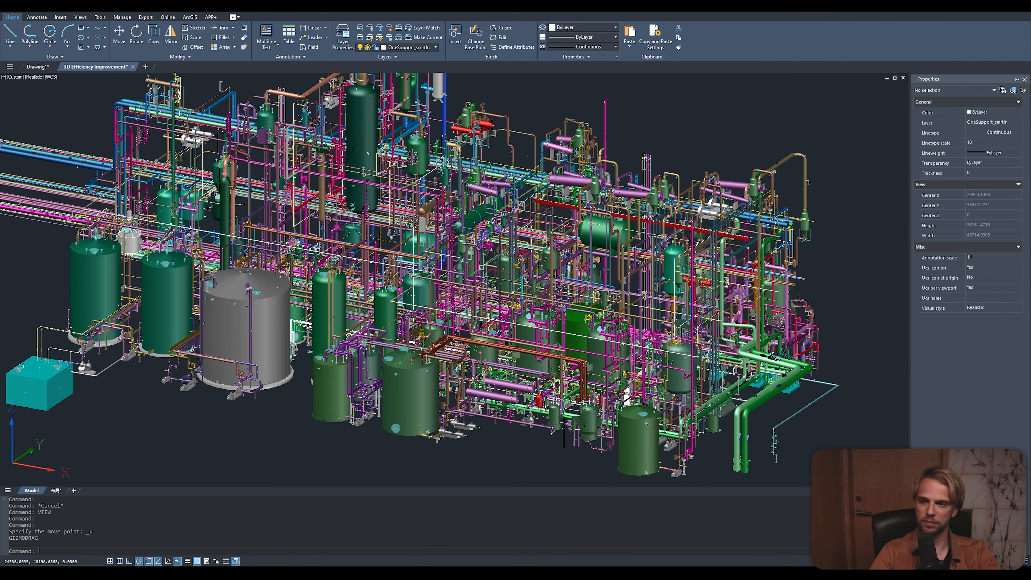
pyautogui.keyDown('shift'); pyautogui.moveTo(504, 287); pyautogui.dragTo(583, 268, button='middle'); pyautogui.keyUp('shift')
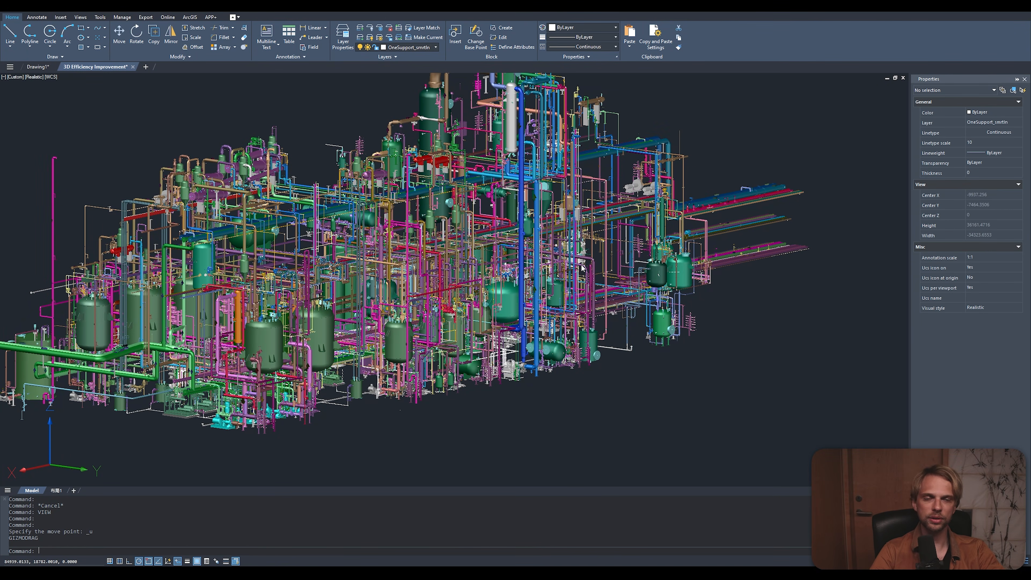
pyautogui.scroll(3, 321, 269)
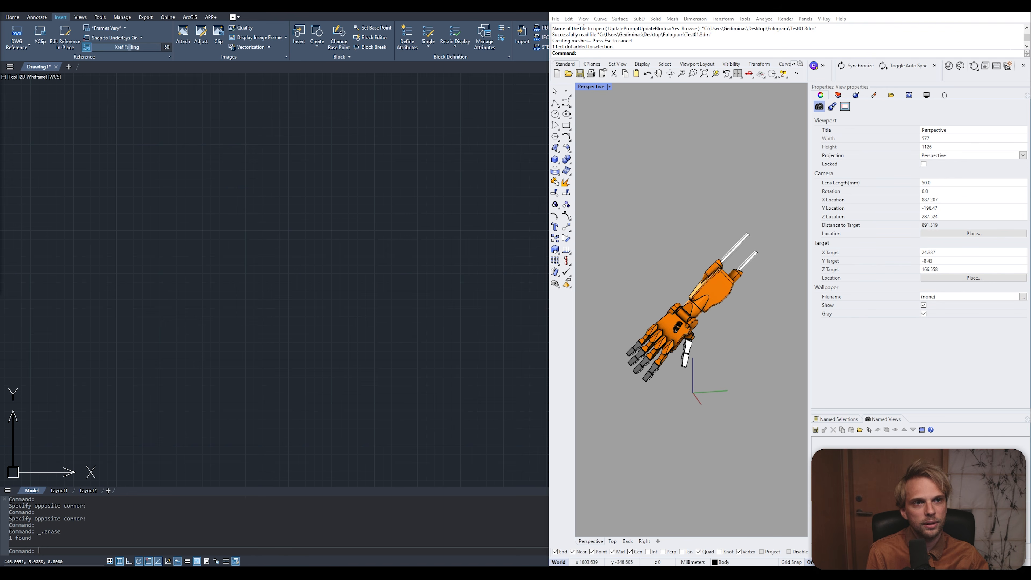
# Switch to Rhino and select all the parts of the robotic hand model.
pyautogui.moveTo(621, 365); pyautogui.dragTo(662, 352, button='right')
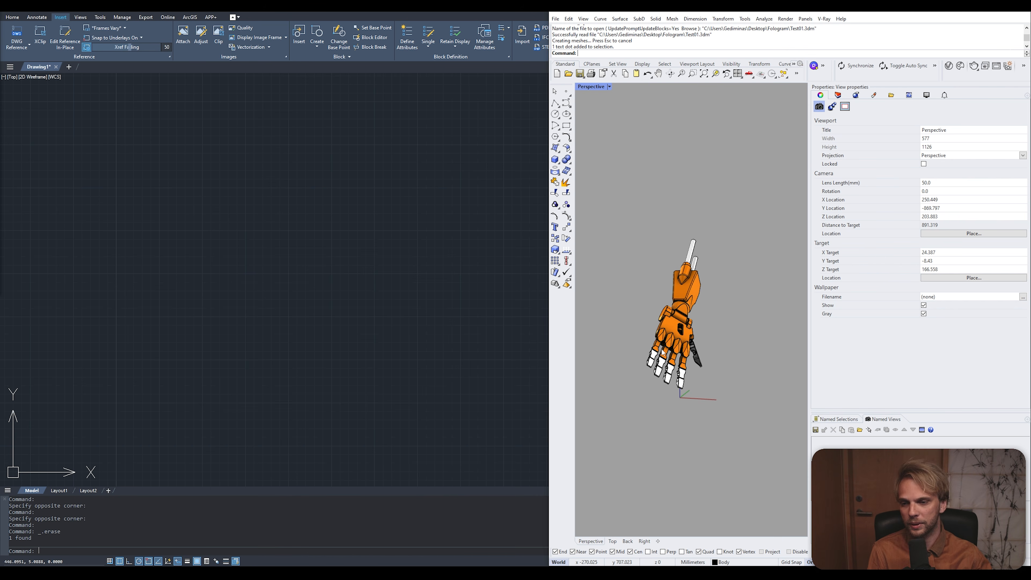
pyautogui.moveTo(672, 233); pyautogui.dragTo(612, 200, button='right')
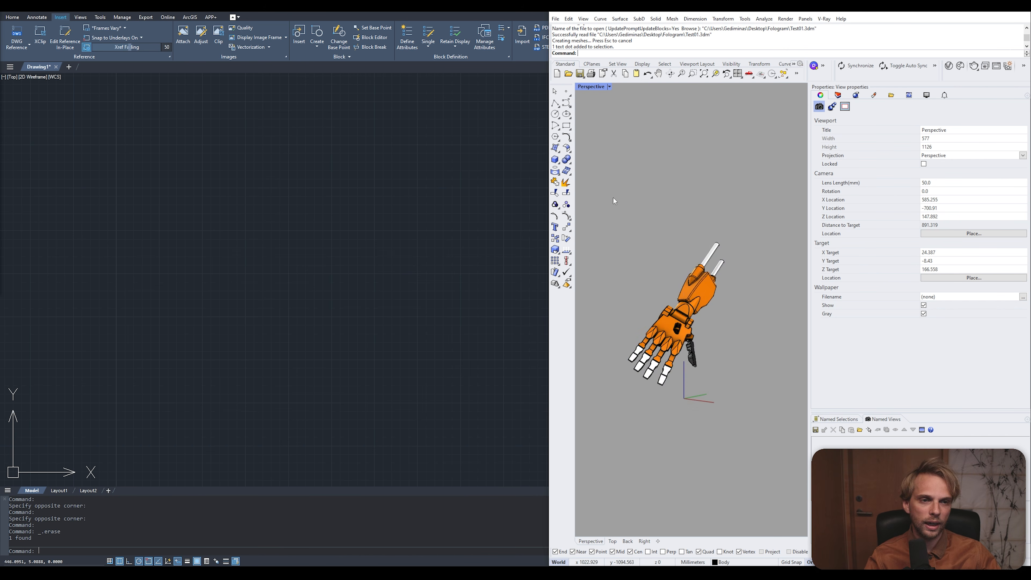
pyautogui.moveTo(606, 195); pyautogui.dragTo(769, 454)
pyautogui.moveTo(768, 452); pyautogui.dragTo(739, 400, button='right')
pyautogui.scroll(4, 717, 358)
pyautogui.moveTo(717, 357); pyautogui.dragTo(740, 364, button='right')
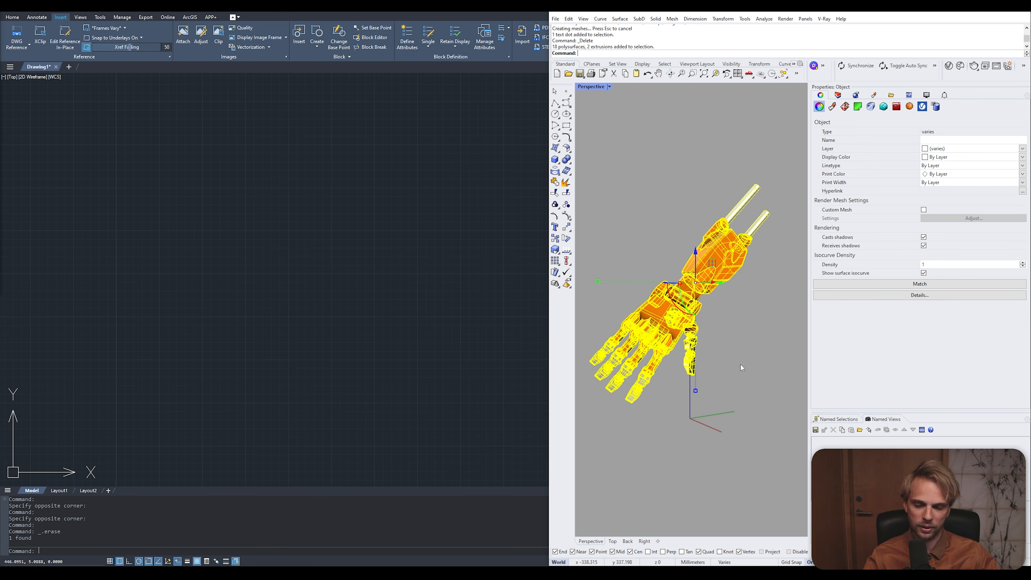
# Start exporting the selected hand parts and set the file type to STEP (*.stp; *.step).
pyautogui.write('Export')
pyautogui.press('Return')
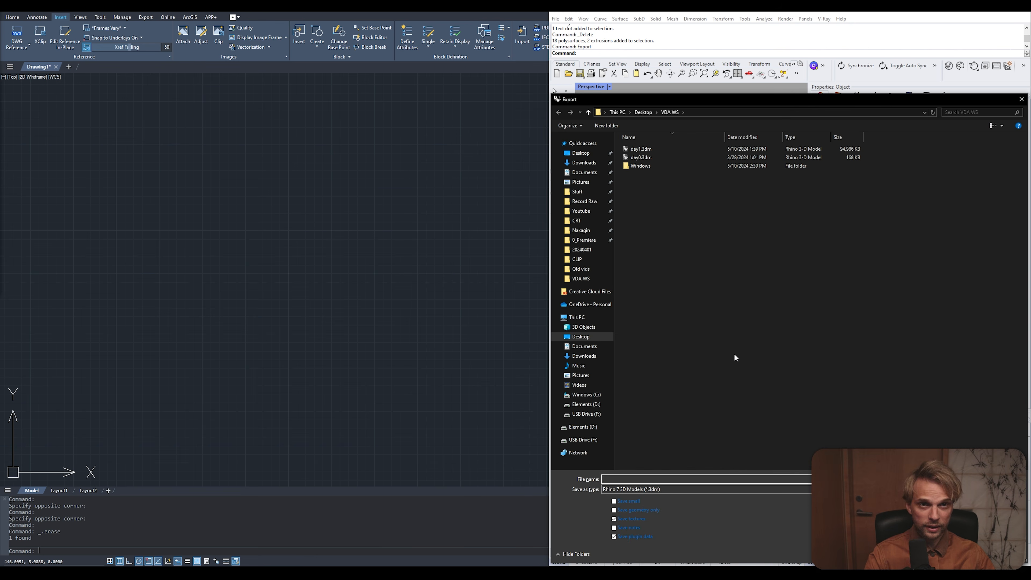
pyautogui.moveTo(776, 106); pyautogui.dragTo(590, 62)
pyautogui.click(490, 444)
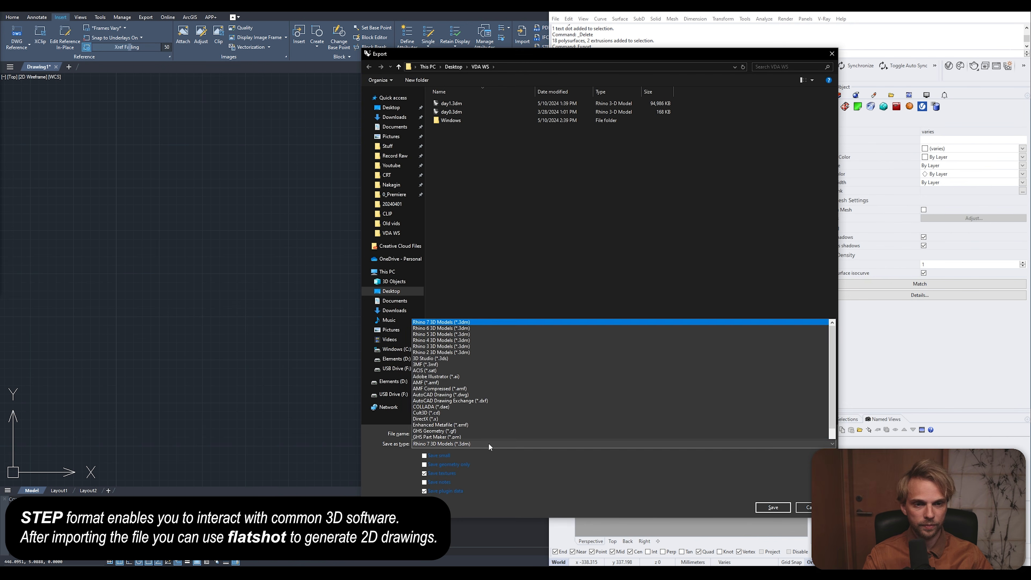
pyautogui.click(447, 423)
# Save the export to the Desktop as hand, using the AP214AutomotiveDesign STEP schema.
pyautogui.click(442, 433)
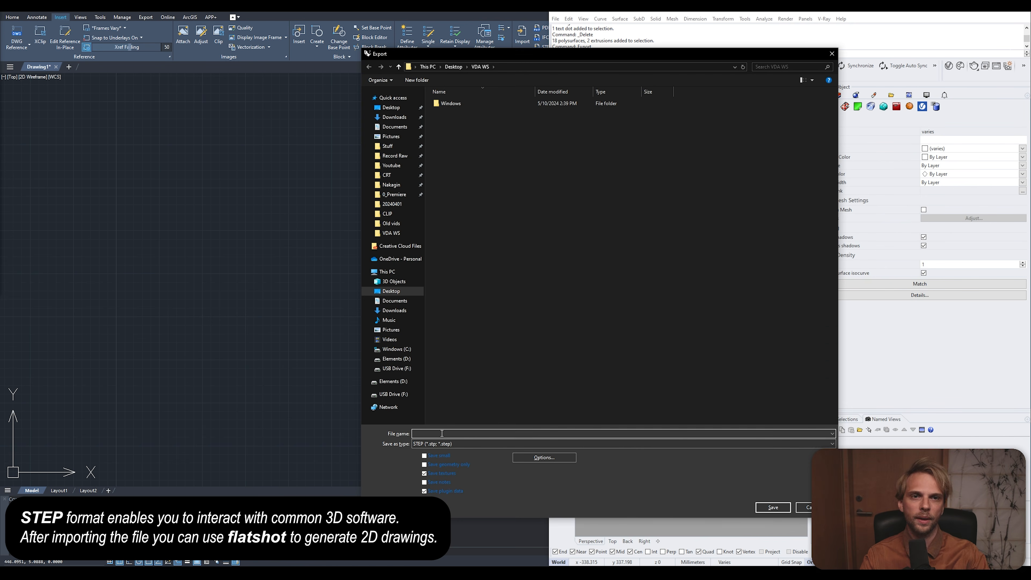
pyautogui.click(391, 108)
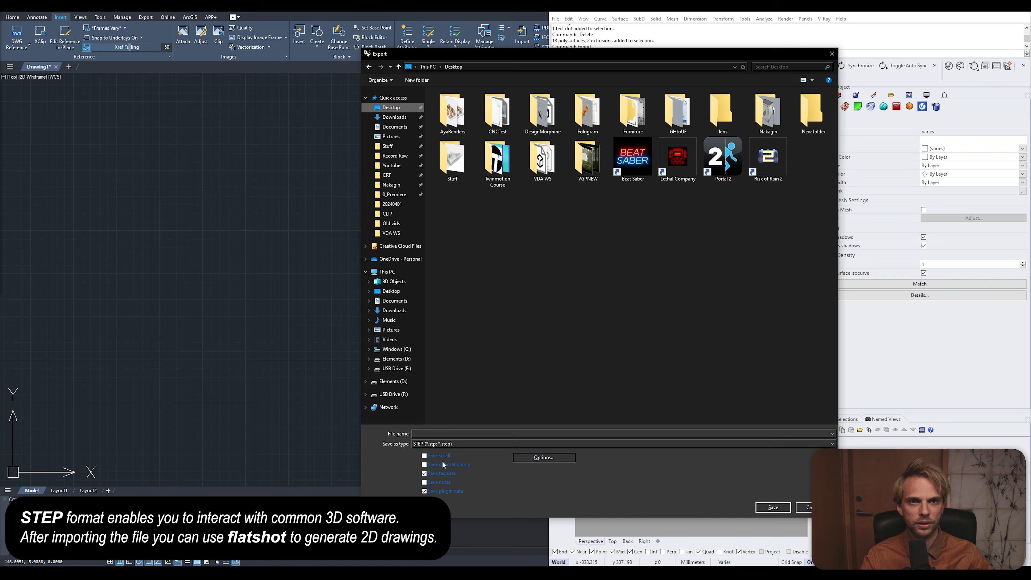
pyautogui.click(470, 433)
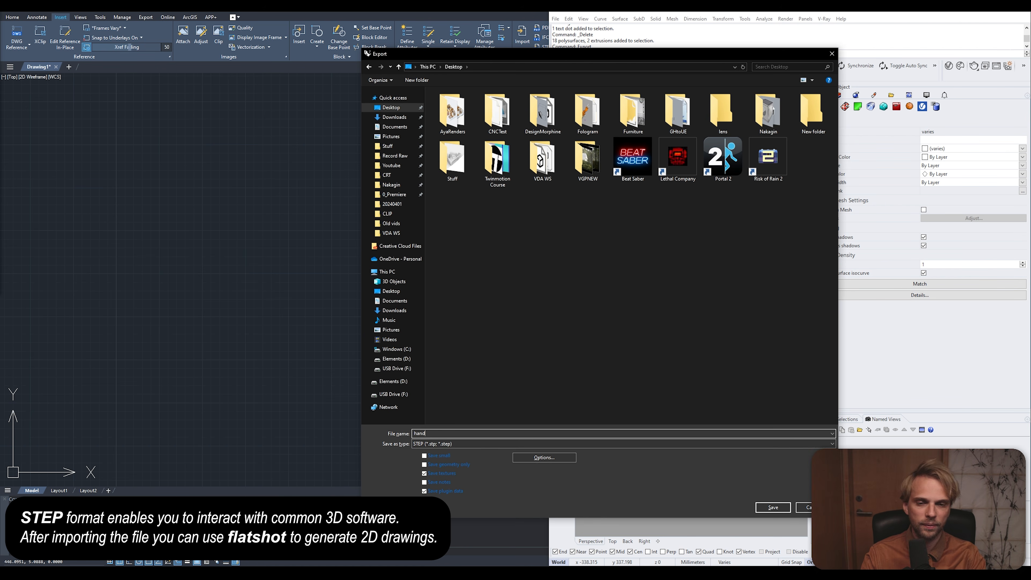
pyautogui.click(773, 507)
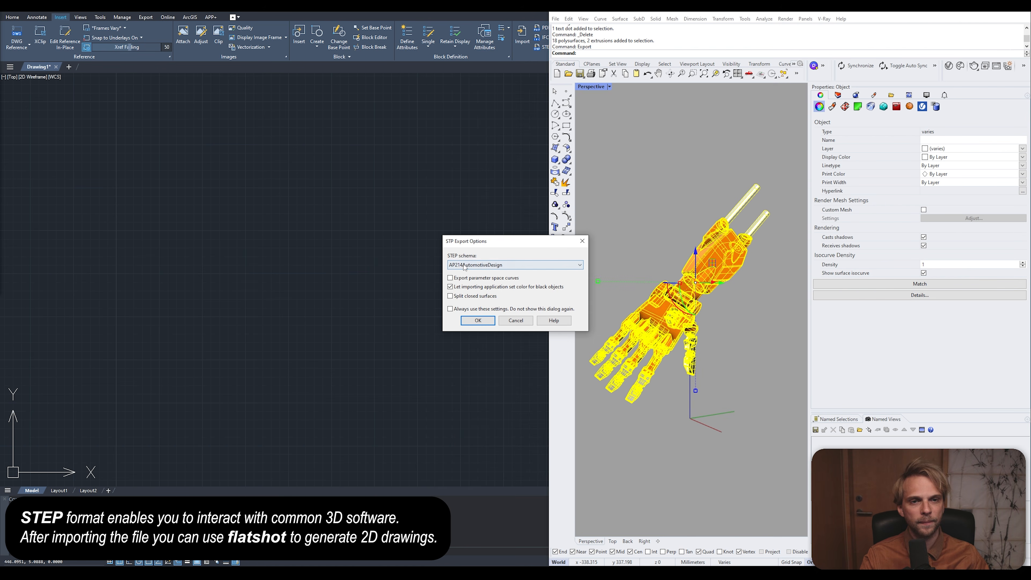
pyautogui.click(450, 264)
pyautogui.click(478, 281)
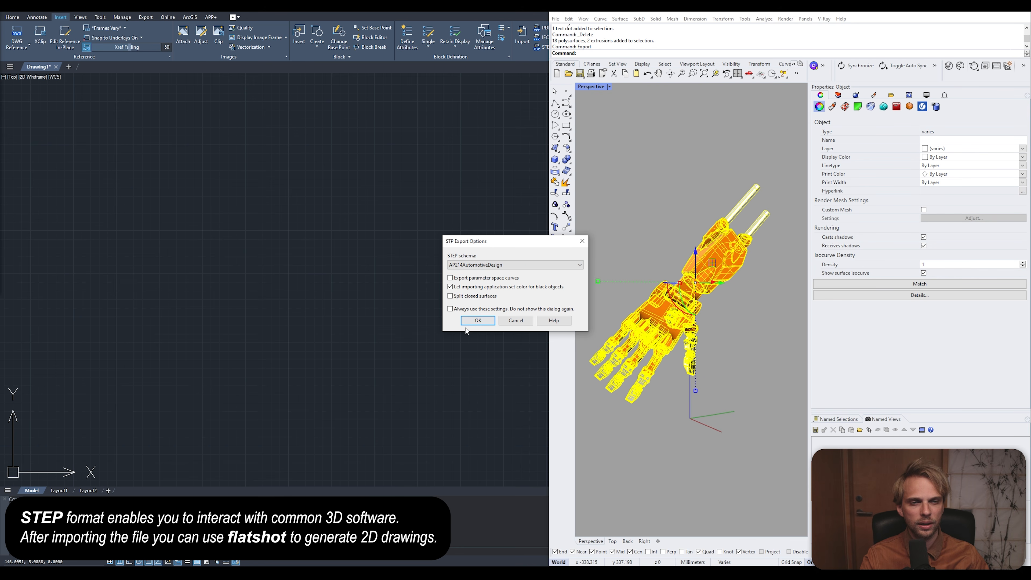
pyautogui.click(478, 320)
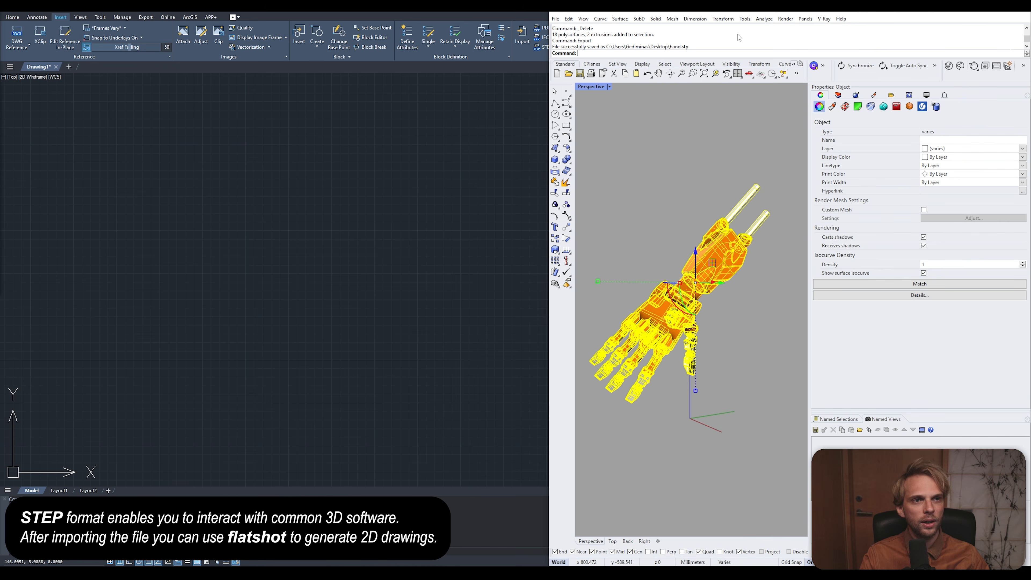
# Switch to ZWCAD and review the STEP import settings without changing them.
pyautogui.click(987, 14)
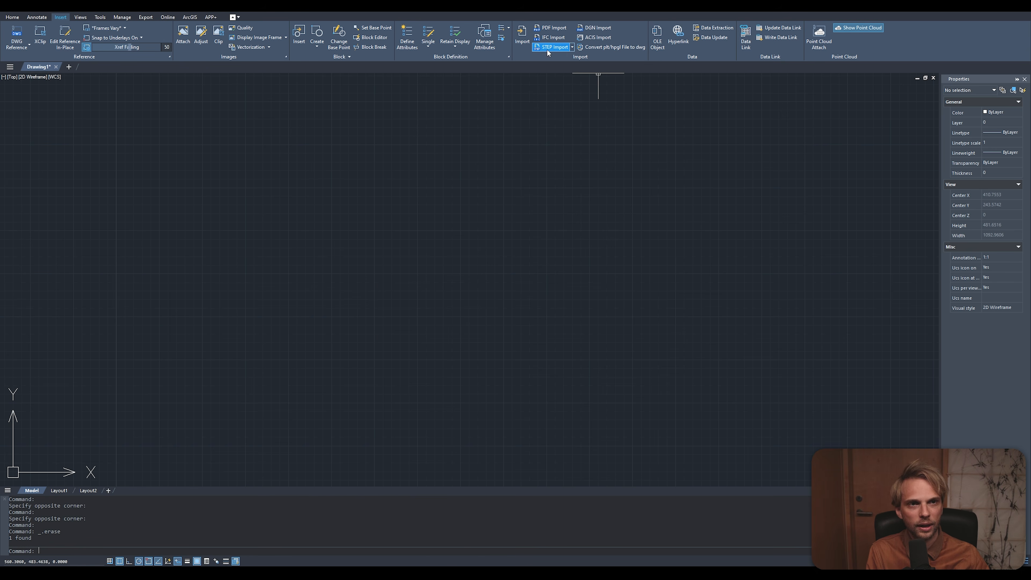
pyautogui.click(572, 48)
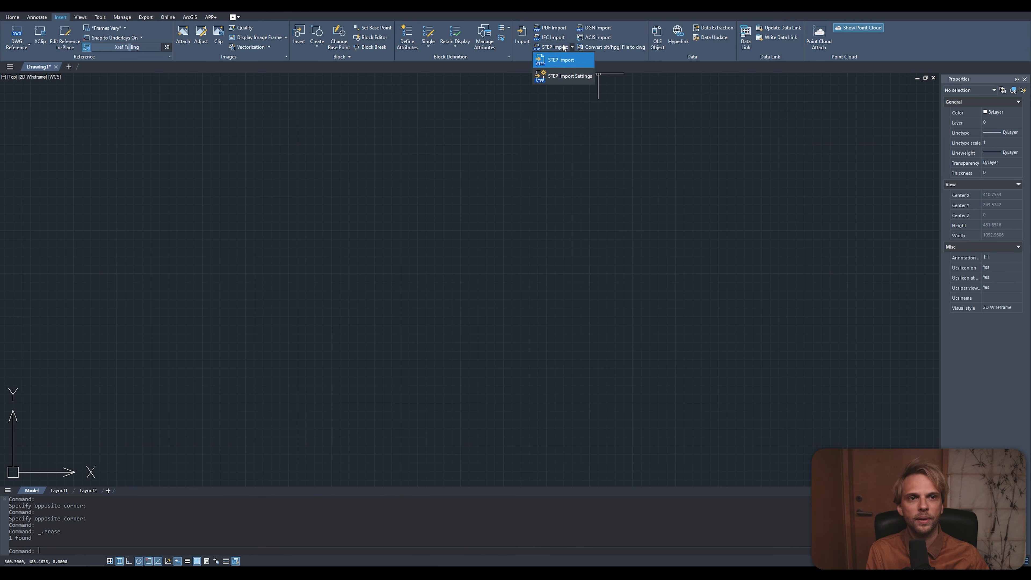
pyautogui.click(551, 79)
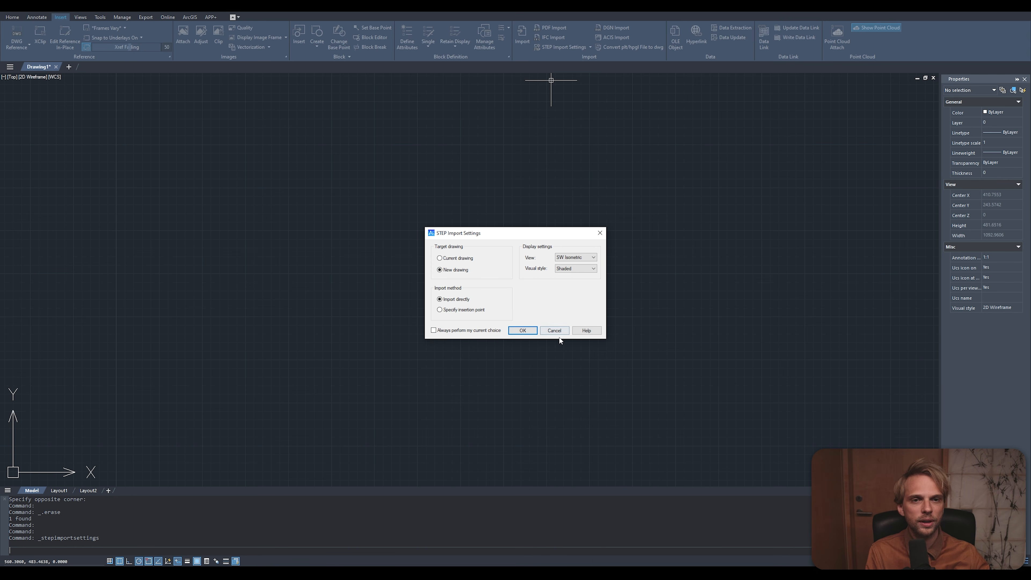
pyautogui.click(554, 331)
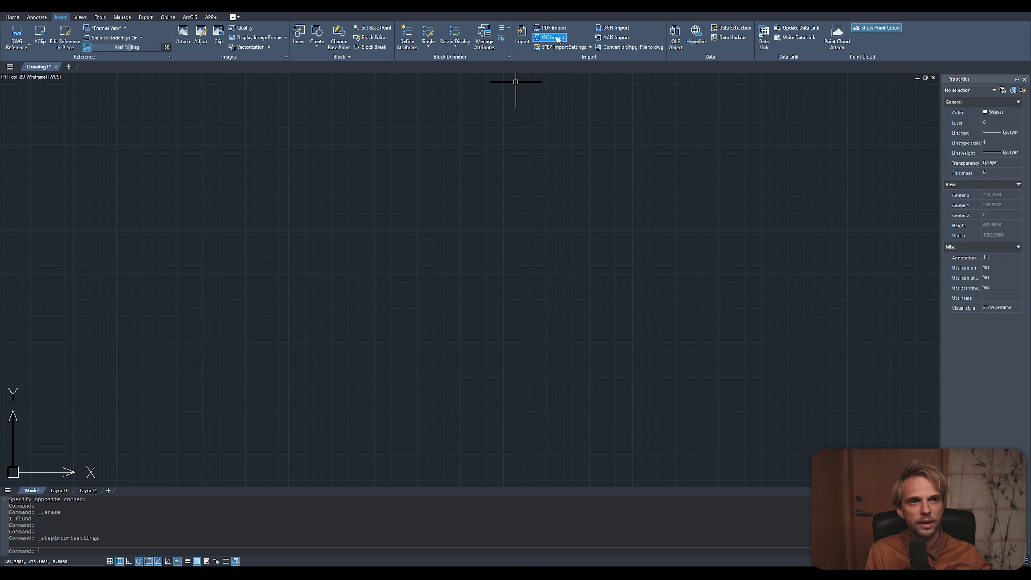
# Start a STEP import and choose hand.stp from the Desktop as the file.
pyautogui.click(589, 47)
pyautogui.click(560, 59)
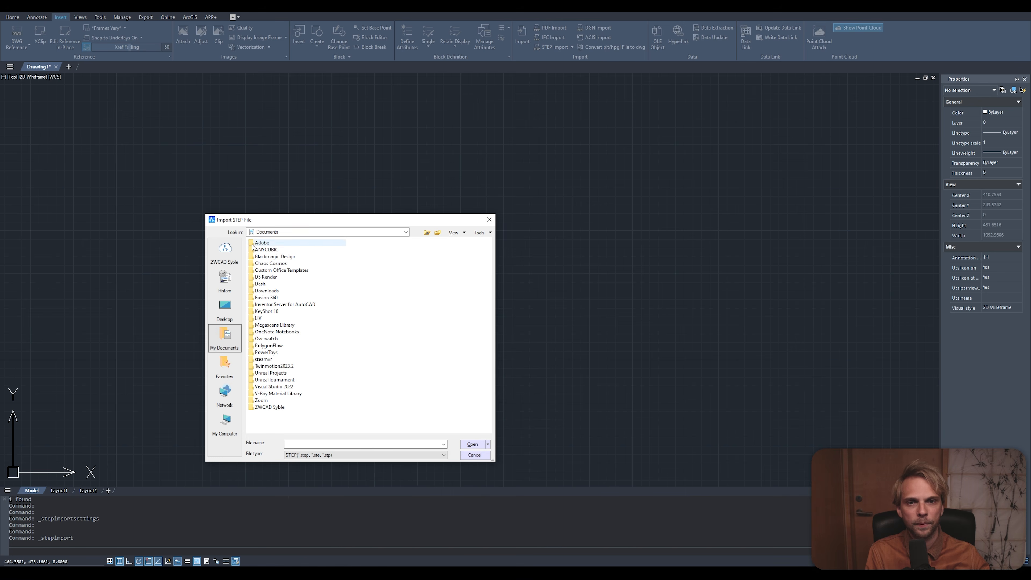
pyautogui.click(227, 320)
pyautogui.click(260, 386)
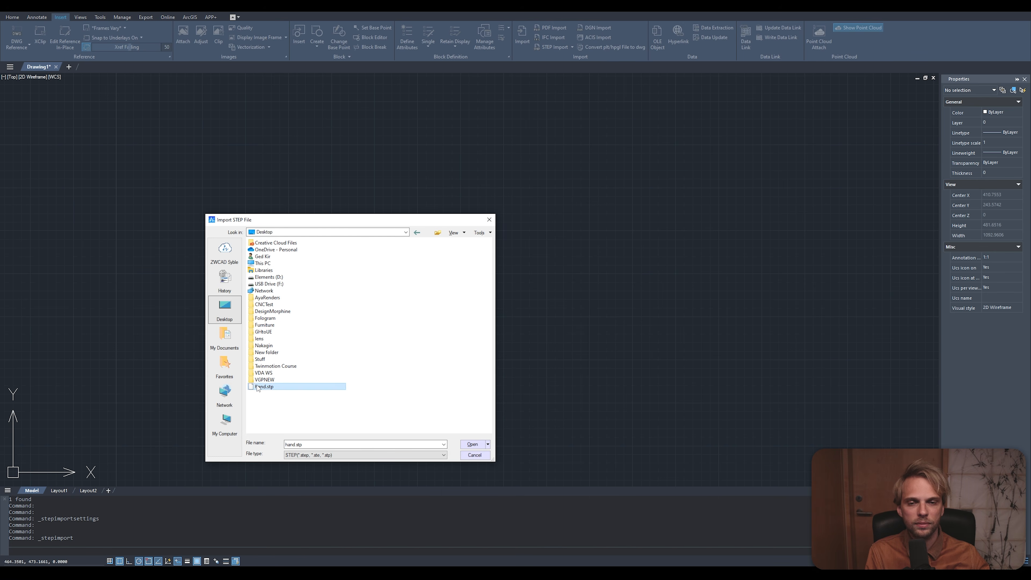
pyautogui.click(478, 444)
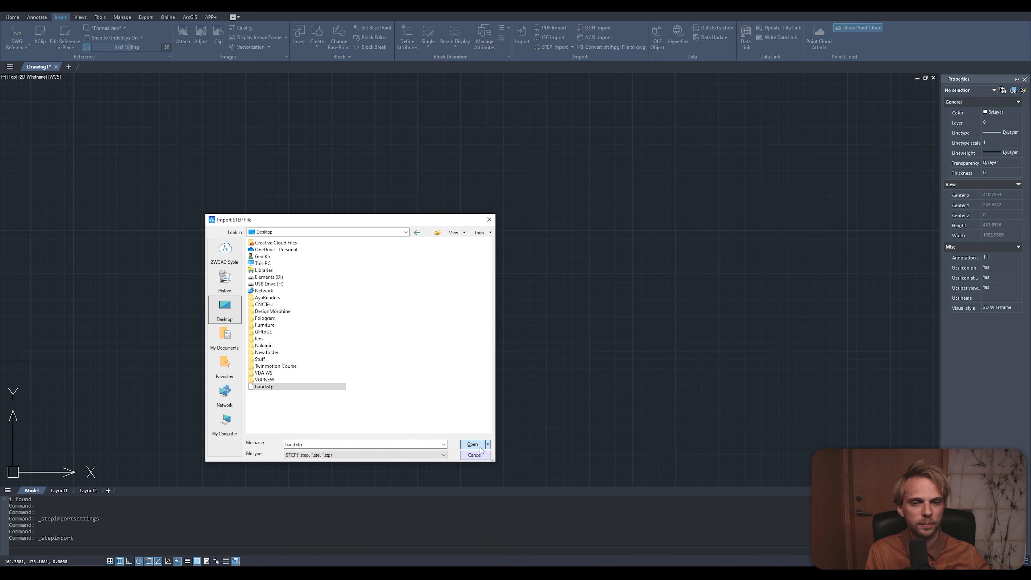
# Import hand.stp directly into a new drawing with the SW Isometric view and Shaded visual style.
pyautogui.moveTo(489, 228); pyautogui.dragTo(413, 223)
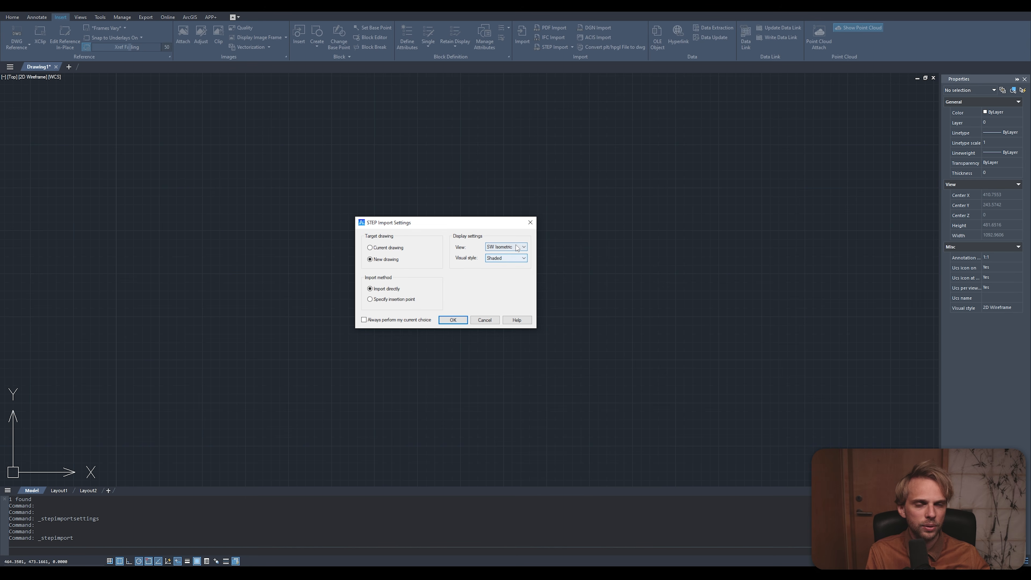
pyautogui.click(502, 258)
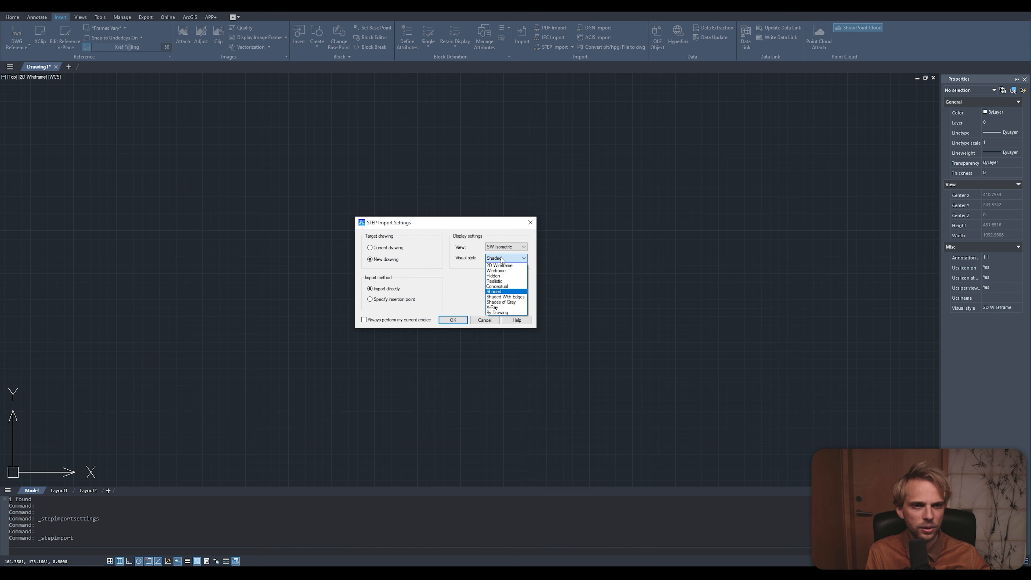
pyautogui.click(502, 293)
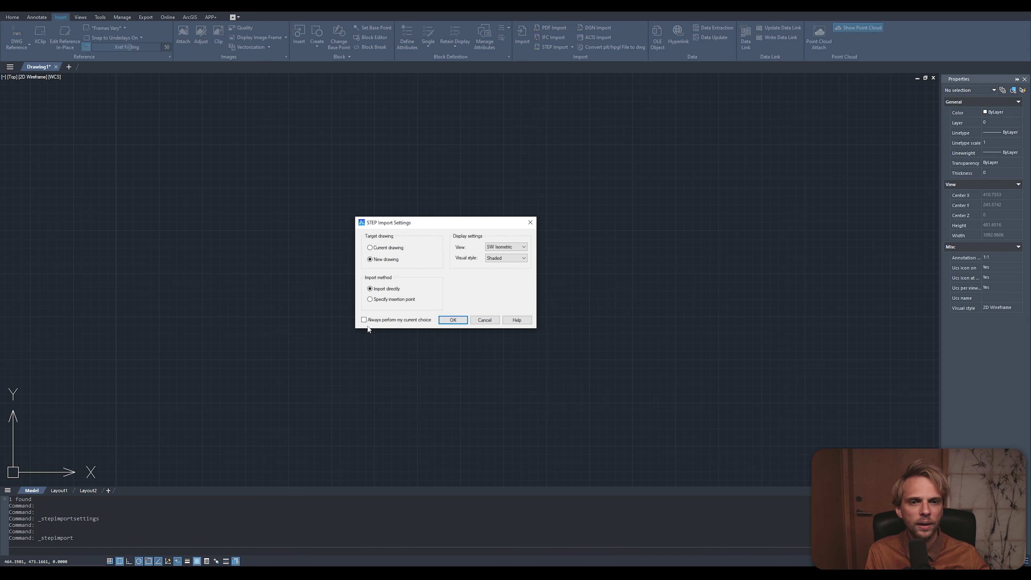
pyautogui.click(449, 321)
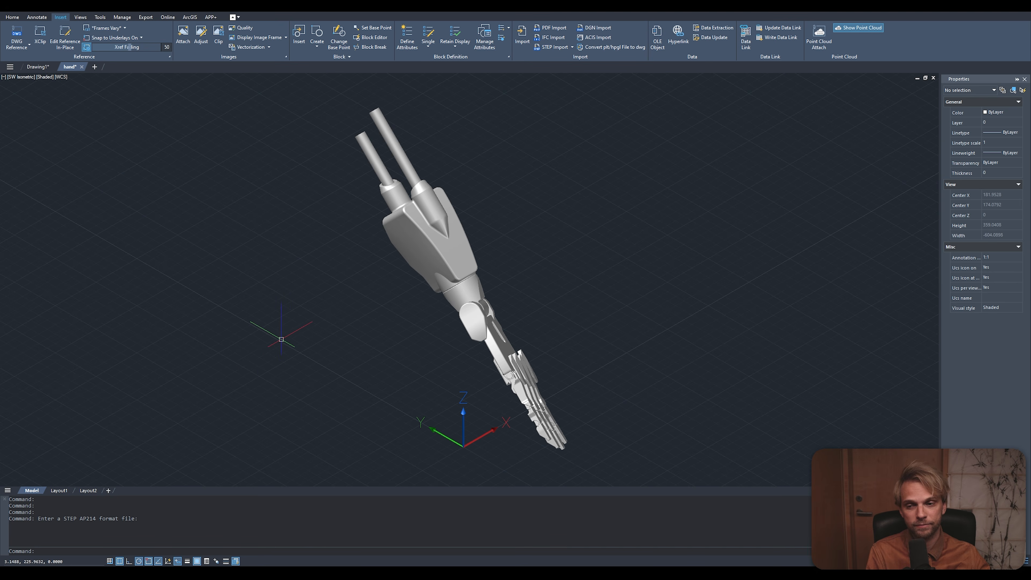
# Examine the imported hand from several sides, including a close view of the fingers and thumb.
pyautogui.scroll(-3, 295, 337)
pyautogui.scroll(2, 350, 352)
pyautogui.moveTo(361, 361); pyautogui.dragTo(514, 357, button='middle')
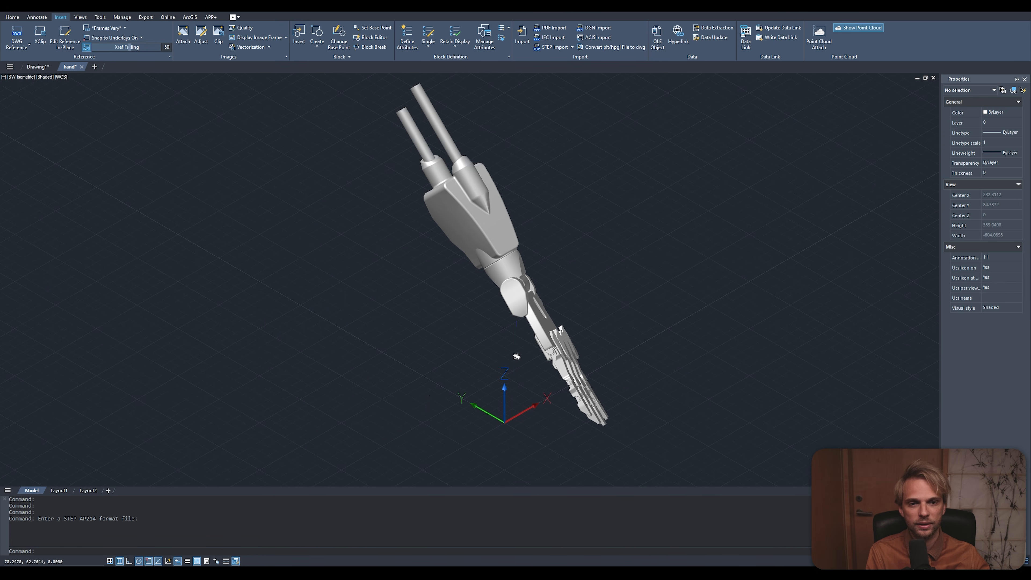
pyautogui.scroll(-3, 504, 354)
pyautogui.moveTo(390, 394); pyautogui.dragTo(493, 398)
pyautogui.scroll(5, 519, 390)
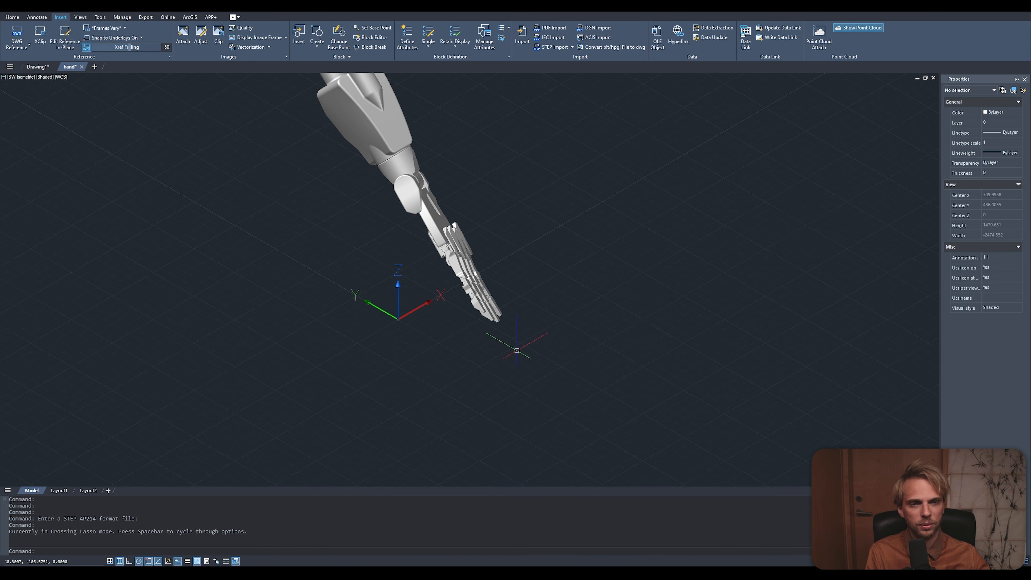
pyautogui.moveTo(433, 311); pyautogui.dragTo(442, 387, button='middle')
pyautogui.keyDown('shift'); pyautogui.moveTo(426, 349); pyautogui.dragTo(109, 307, button='middle'); pyautogui.keyUp('shift')
pyautogui.scroll(8, 390, 384)
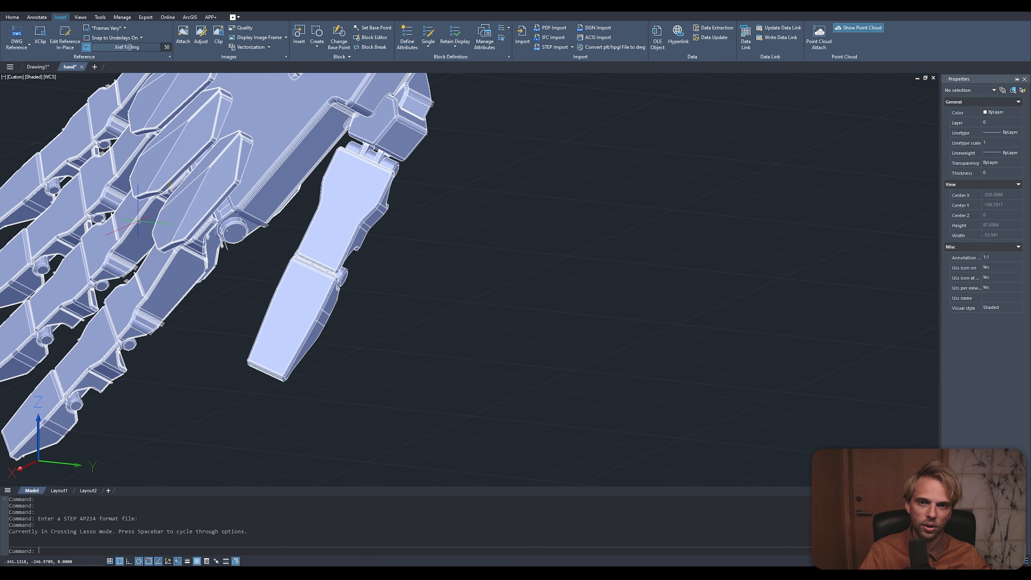
pyautogui.scroll(-2, 381, 295)
pyautogui.scroll(-8, 381, 295)
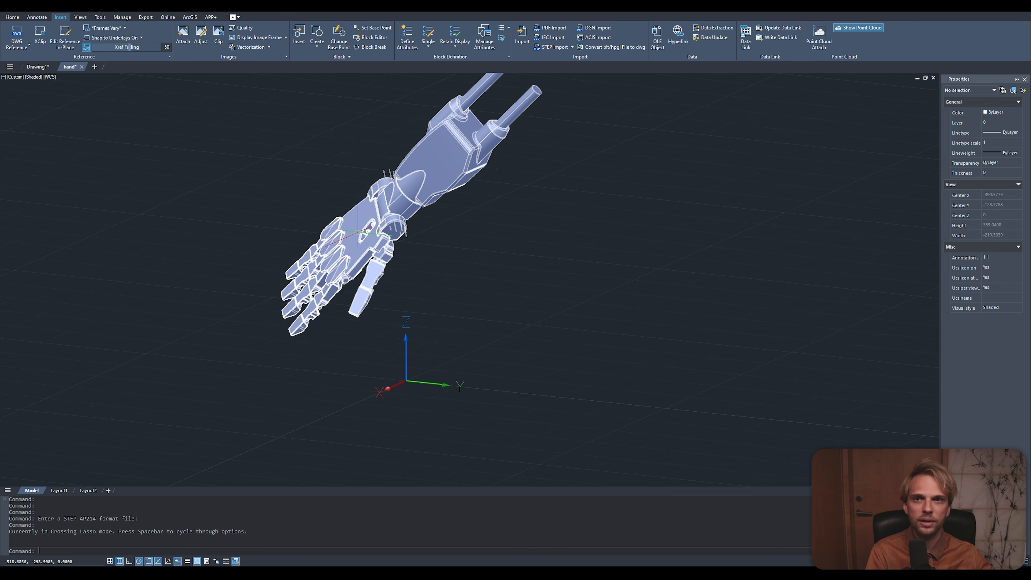
# Move the imported hand block along the X axis to about 436 and along the Y axis to about 219.
pyautogui.click(357, 232)
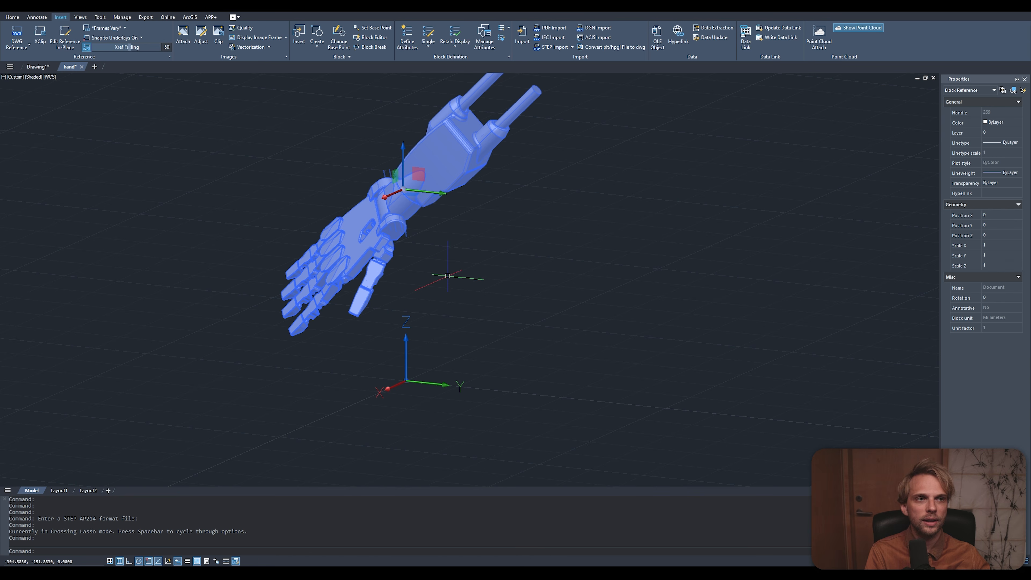
pyautogui.moveTo(450, 259)
pyautogui.mouseDown(button='middle')
pyautogui.moveTo(486, 267)
pyautogui.moveTo(467, 294)
pyautogui.mouseUp(button='middle')
pyautogui.moveTo(468, 314)
pyautogui.mouseDown()
pyautogui.moveTo(485, 327)
pyautogui.moveTo(467, 354)
pyautogui.moveTo(322, 230)
pyautogui.moveTo(387, 228)
pyautogui.mouseUp()
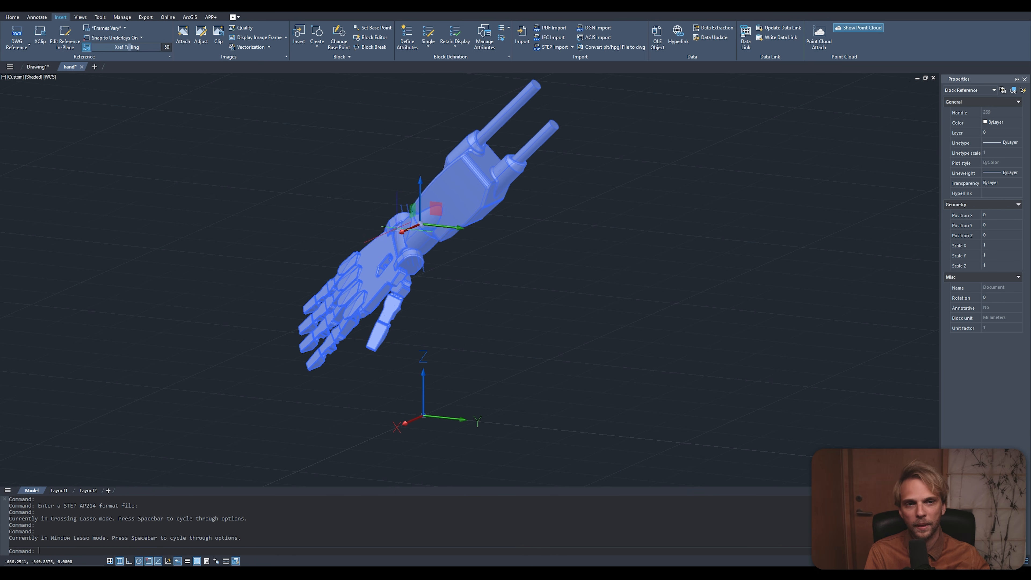
pyautogui.click(400, 231)
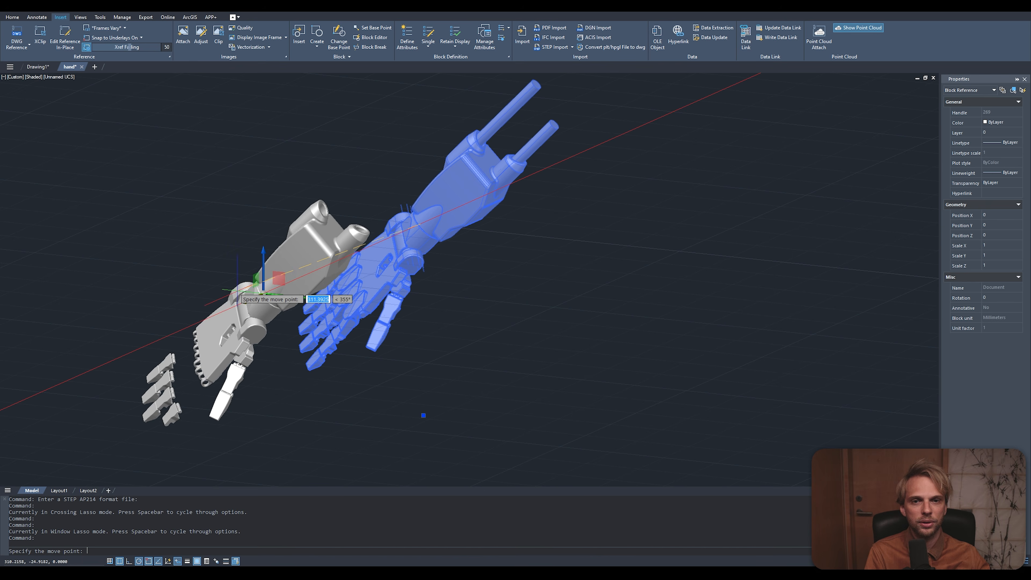
pyautogui.click(248, 326)
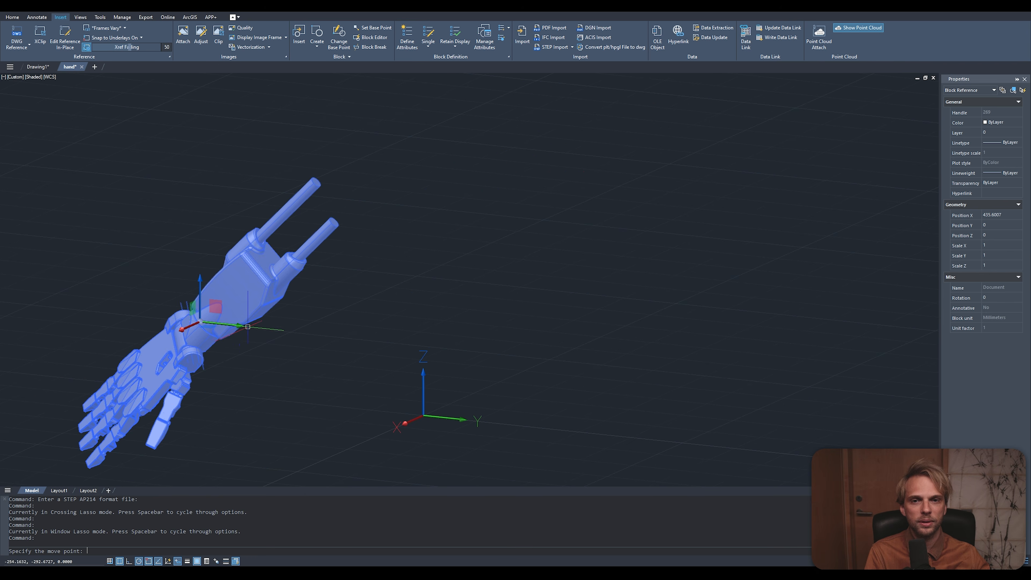
pyautogui.click(248, 326)
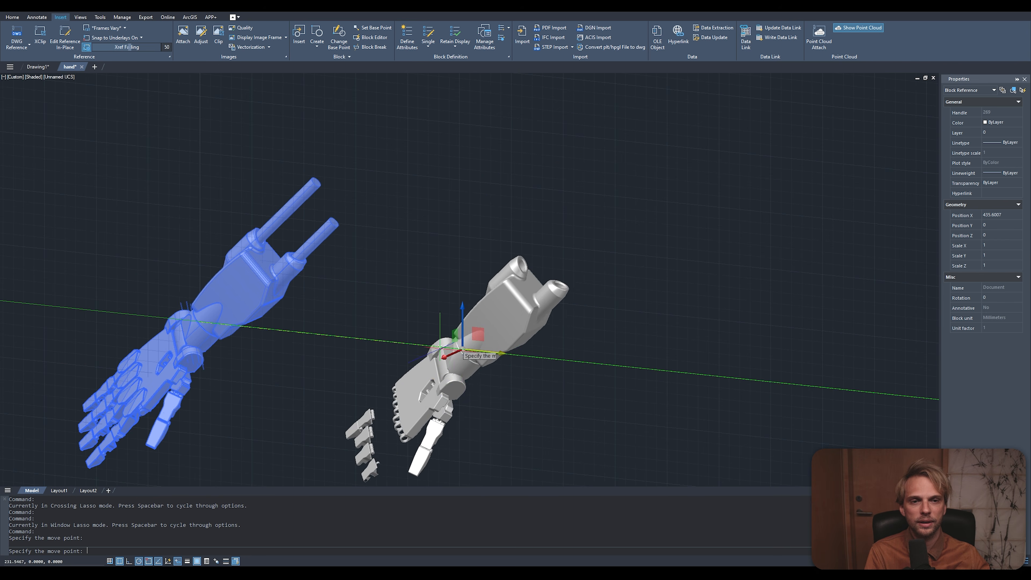
pyautogui.click(440, 348)
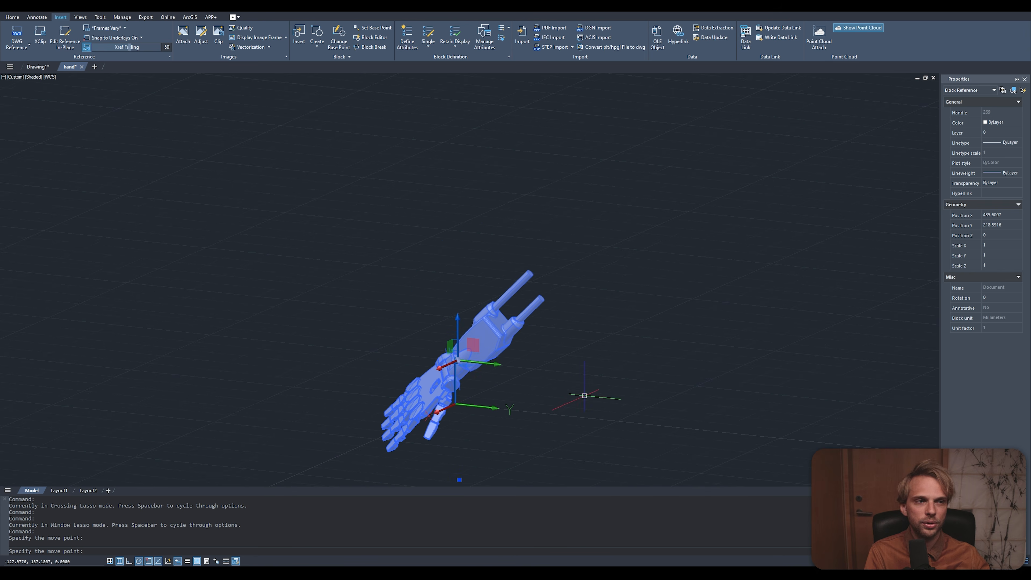
# Move the hand block within the YZ plane to about Y 260 and Z 133, and clear the selection.
pyautogui.moveTo(584, 395); pyautogui.dragTo(507, 292, button='middle')
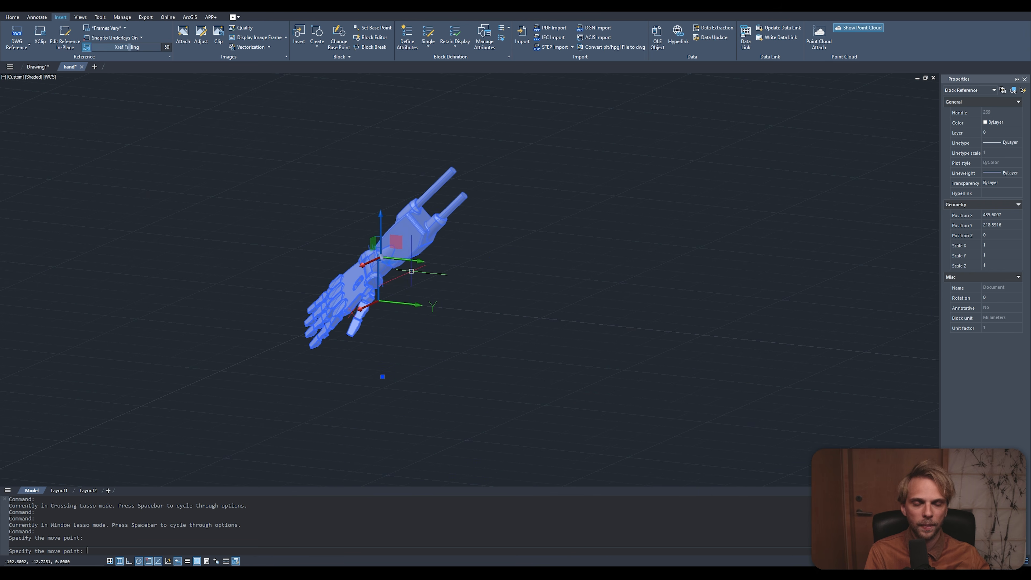
pyautogui.click(395, 243)
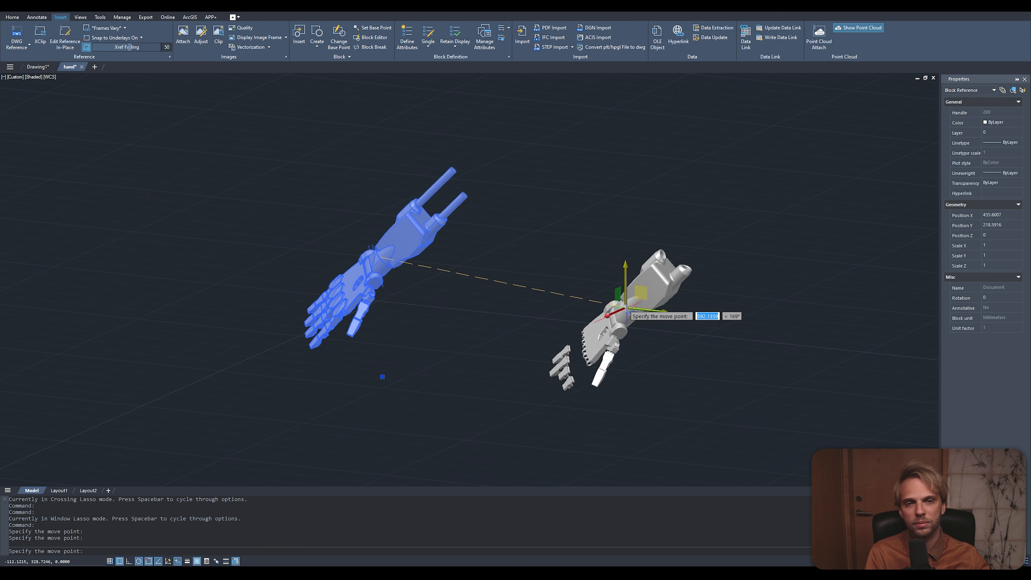
pyautogui.click(406, 166)
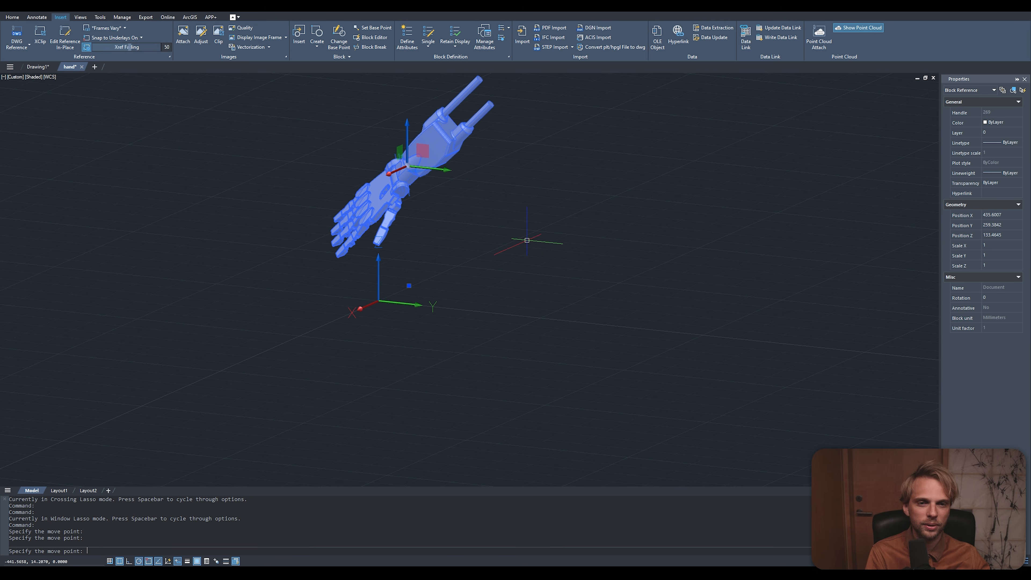
pyautogui.click(487, 248)
pyautogui.click(461, 389)
pyautogui.moveTo(469, 211); pyautogui.dragTo(490, 277, button='middle')
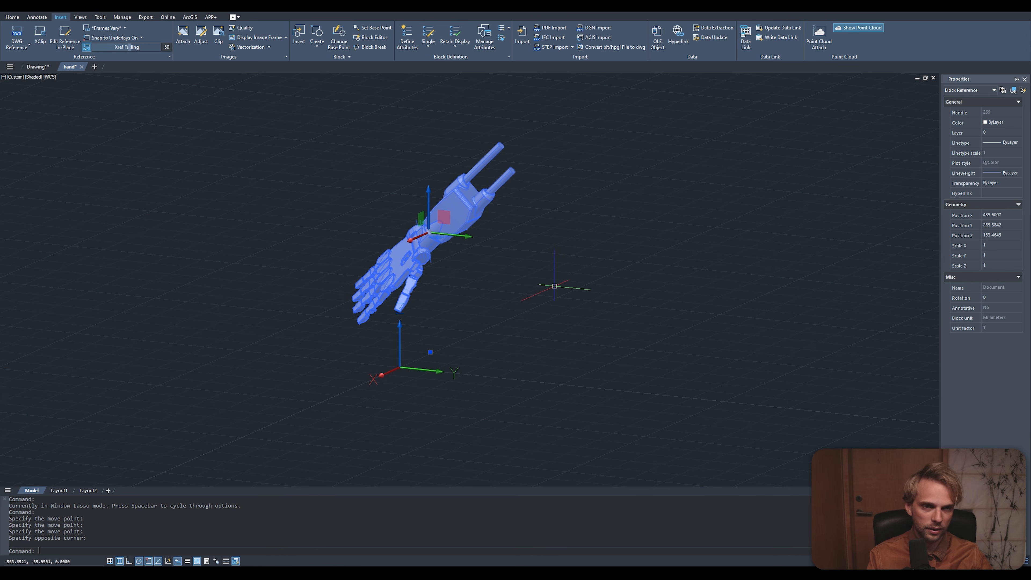
pyautogui.press('Escape')
pyautogui.moveTo(489, 286); pyautogui.dragTo(502, 339, button='middle')
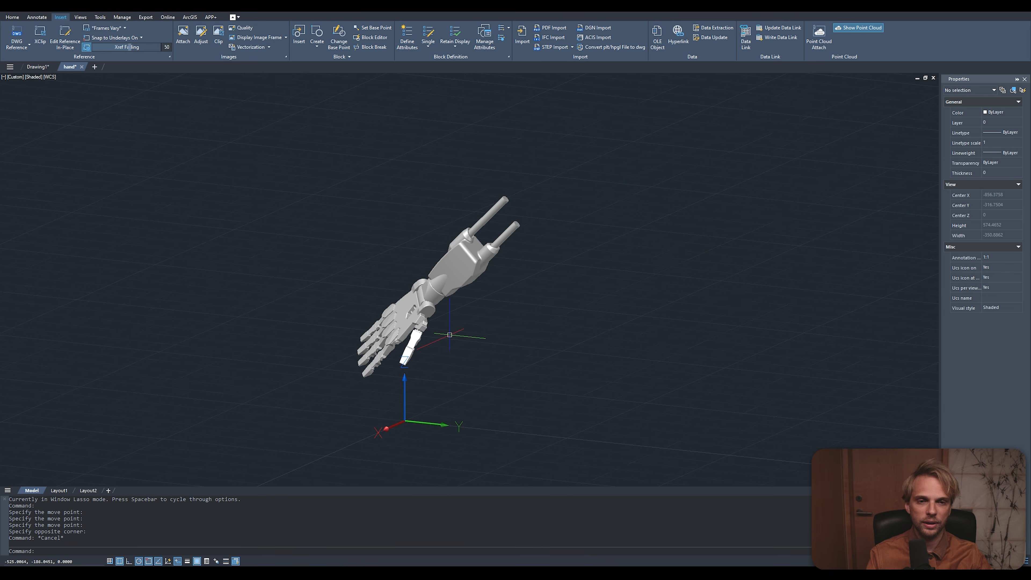
# Move the palm part along the Y axis, away from the forearm and fingers.
pyautogui.scroll(5, 396, 349)
pyautogui.scroll(-3, 396, 350)
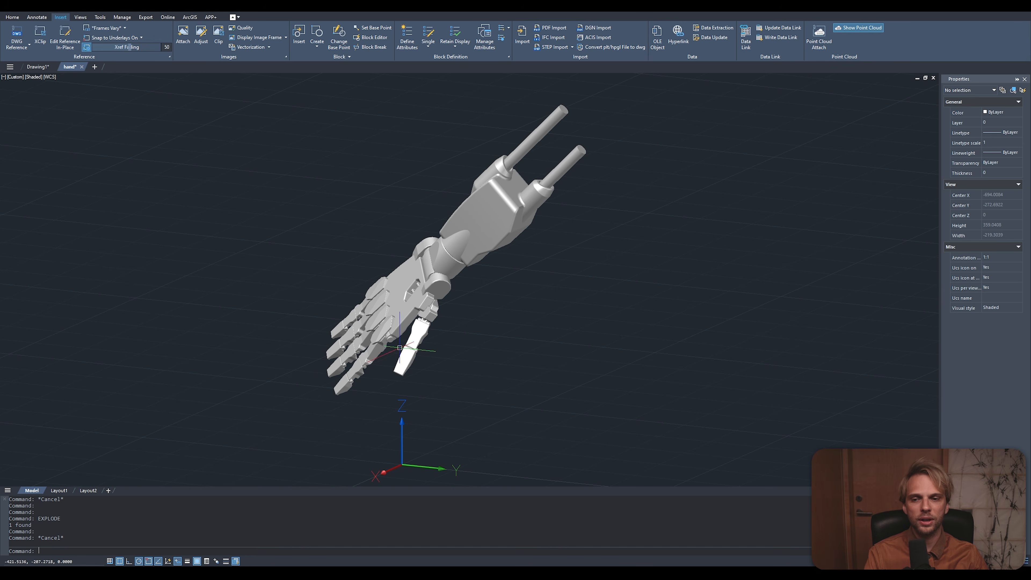
pyautogui.click(401, 283)
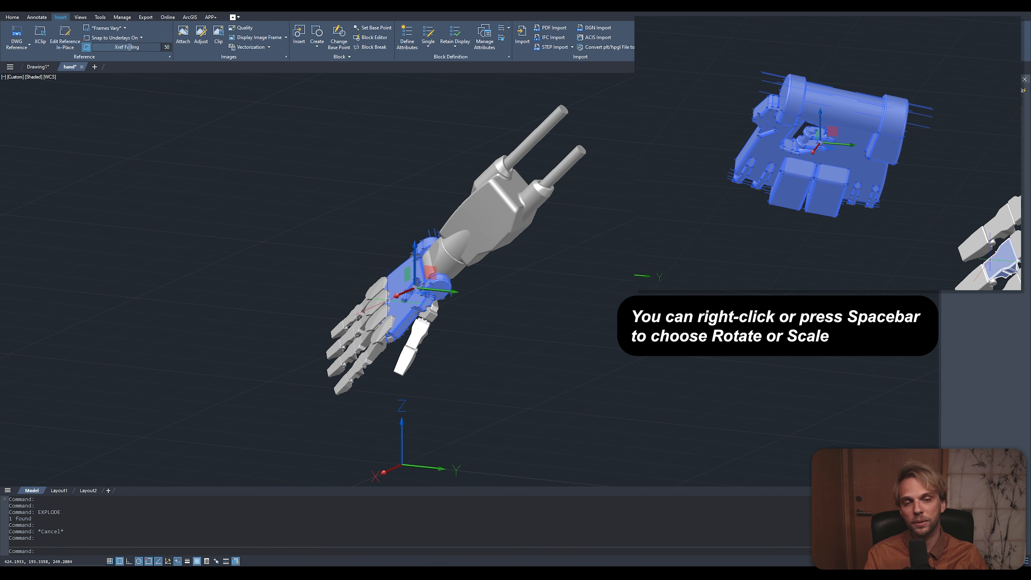
pyautogui.click(446, 290)
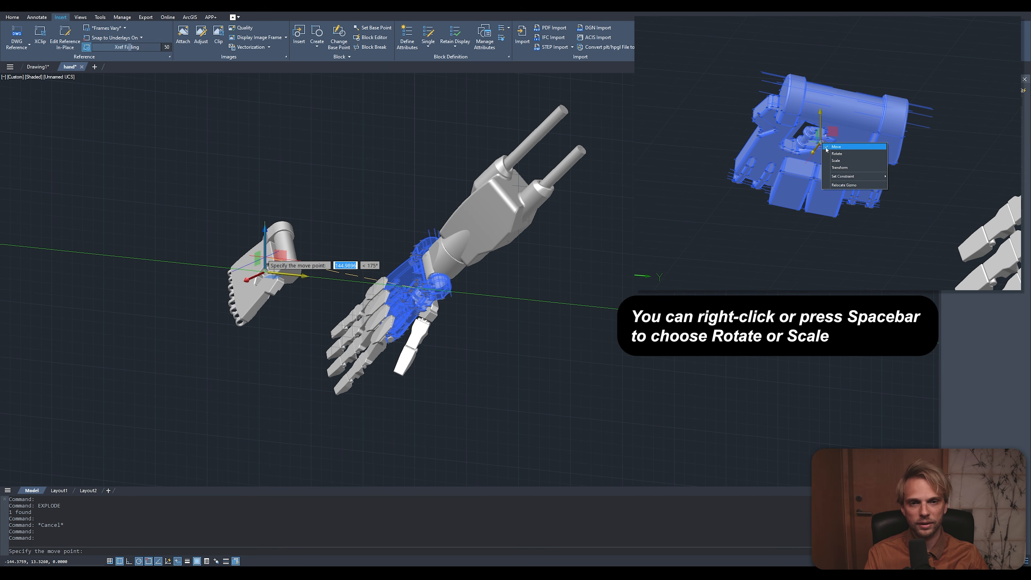
pyautogui.click(222, 269)
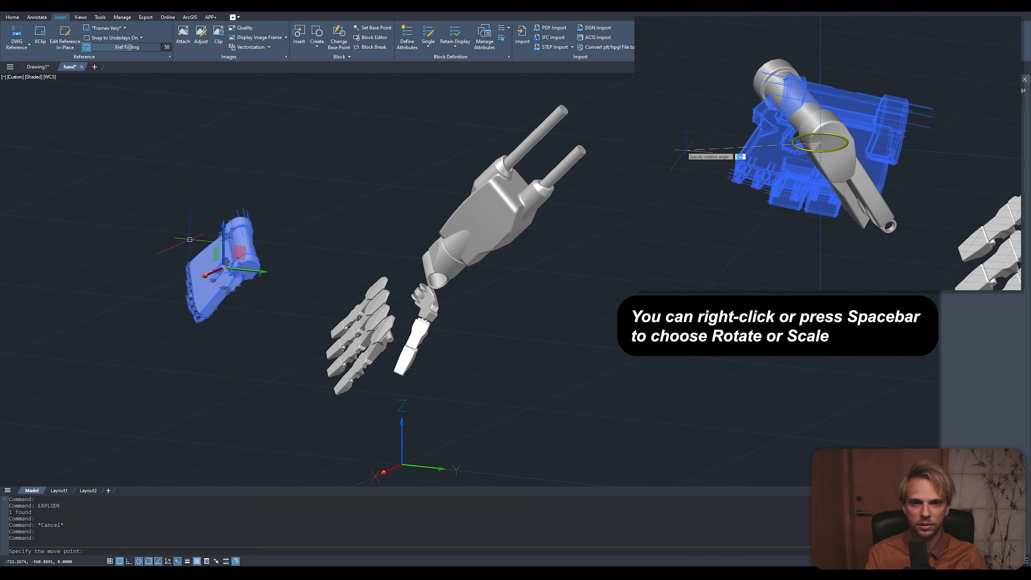
pyautogui.scroll(6, 190, 239)
pyautogui.scroll(-9, 451, 356)
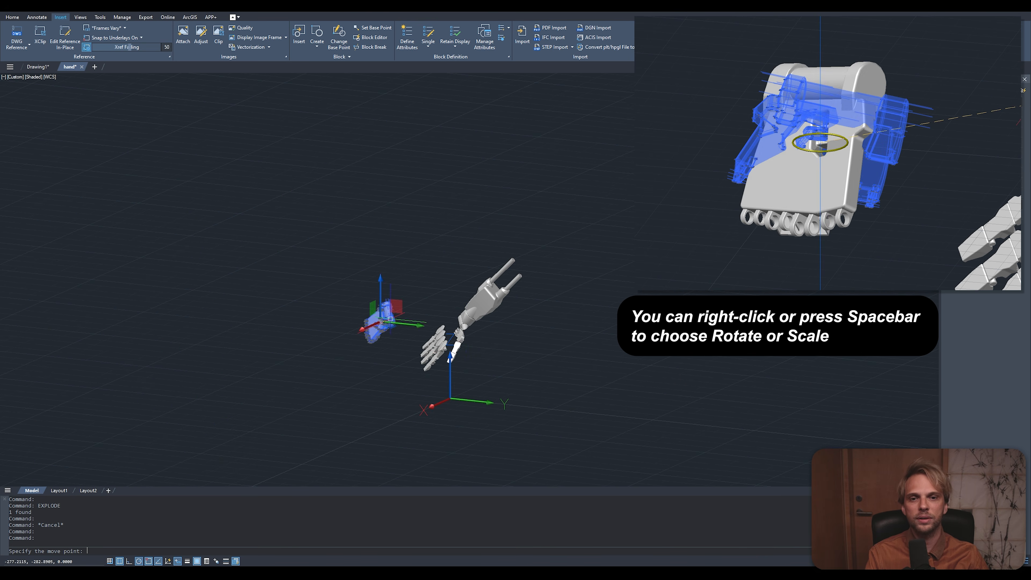
pyautogui.scroll(6, 450, 356)
pyautogui.press('Escape')
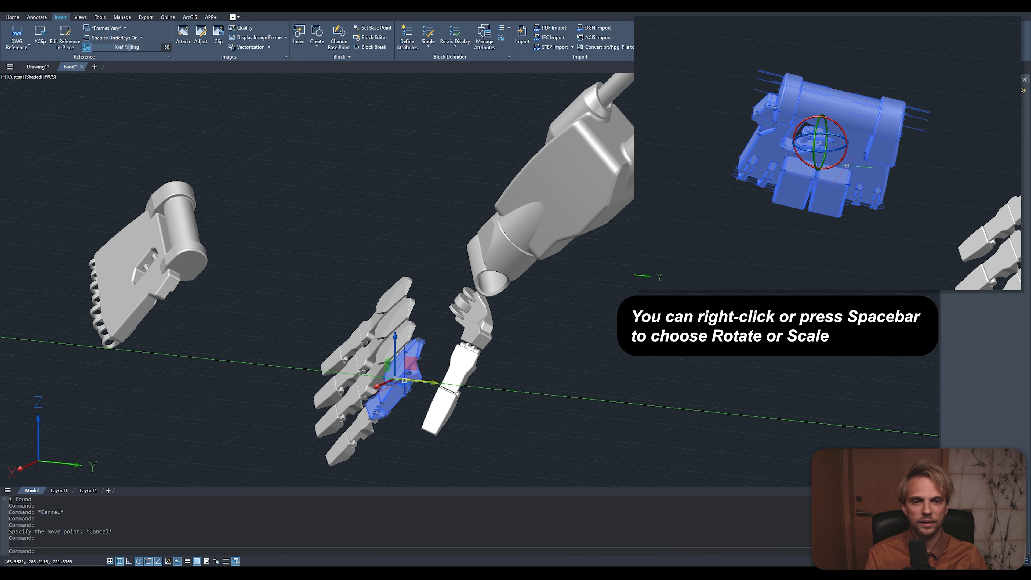
# Move the base segment of the finger nearest the thumb along the Y axis, clear of the other fingers.
pyautogui.click(405, 380)
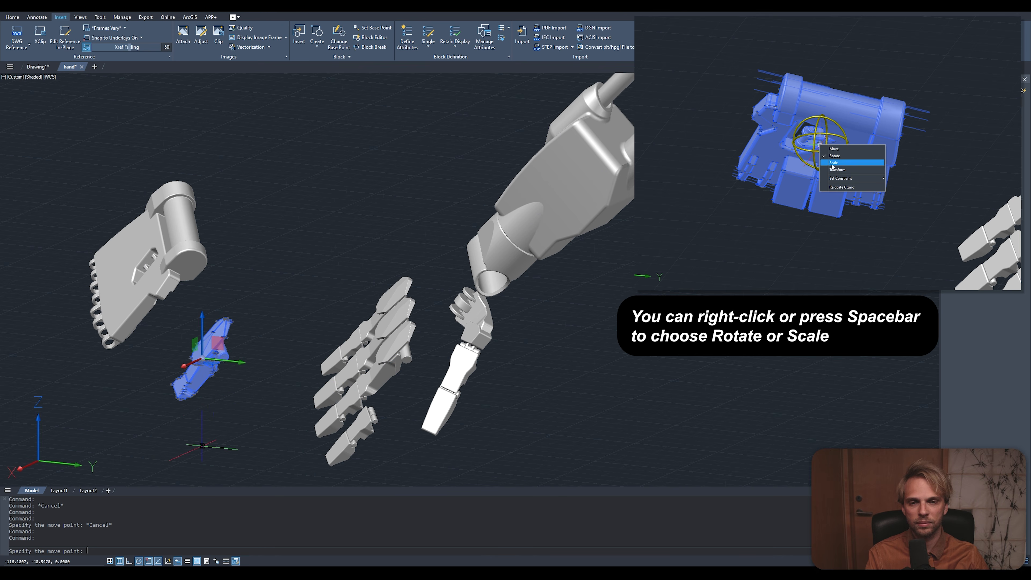
pyautogui.scroll(2, 201, 446)
pyautogui.scroll(3, 200, 394)
pyautogui.write('zs')
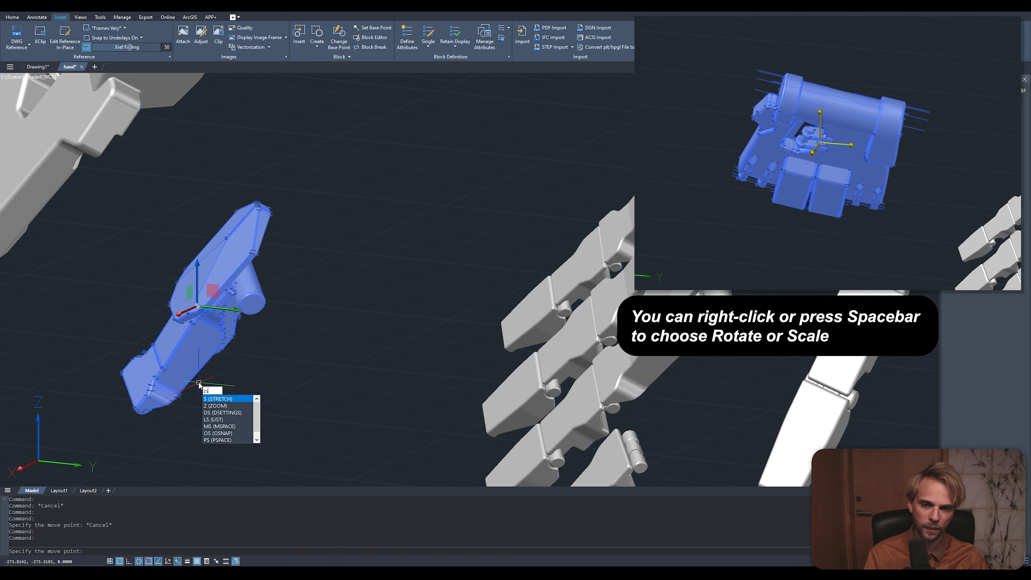
pyautogui.press('Return')
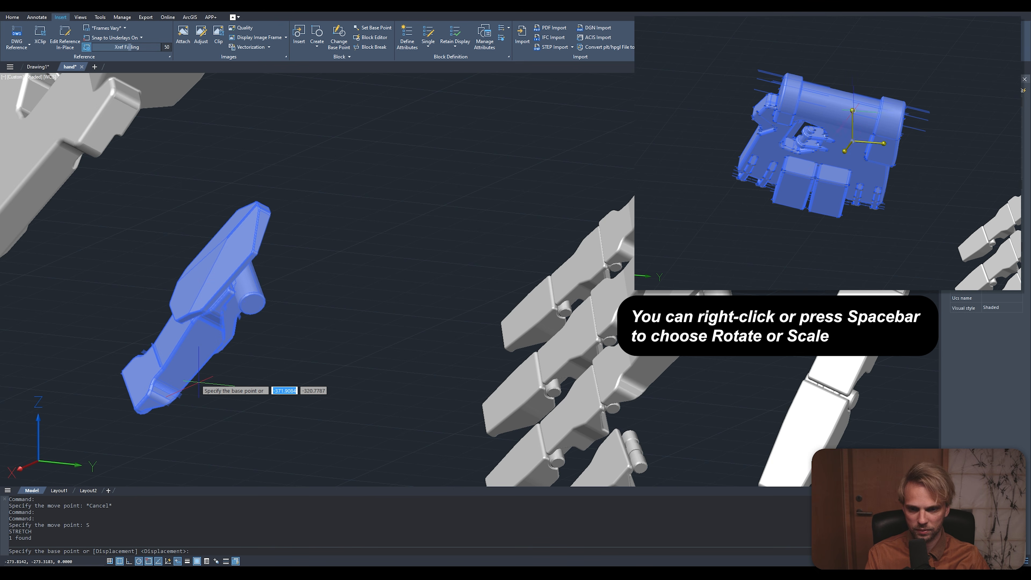
pyautogui.press('Escape')
pyautogui.write('z')
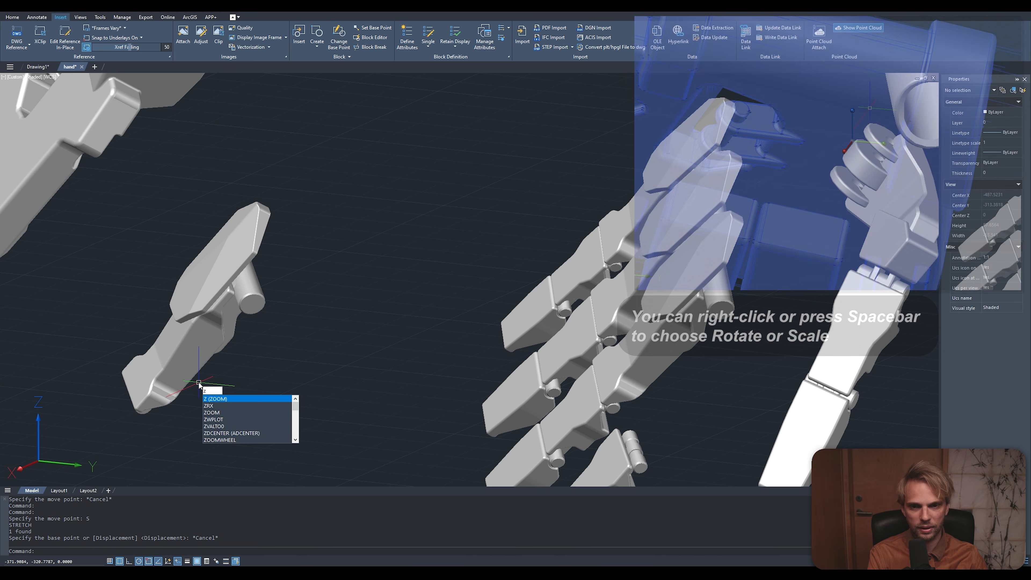
pyautogui.press('Return')
pyautogui.click(199, 334)
pyautogui.press('Escape')
pyautogui.press('Escape')
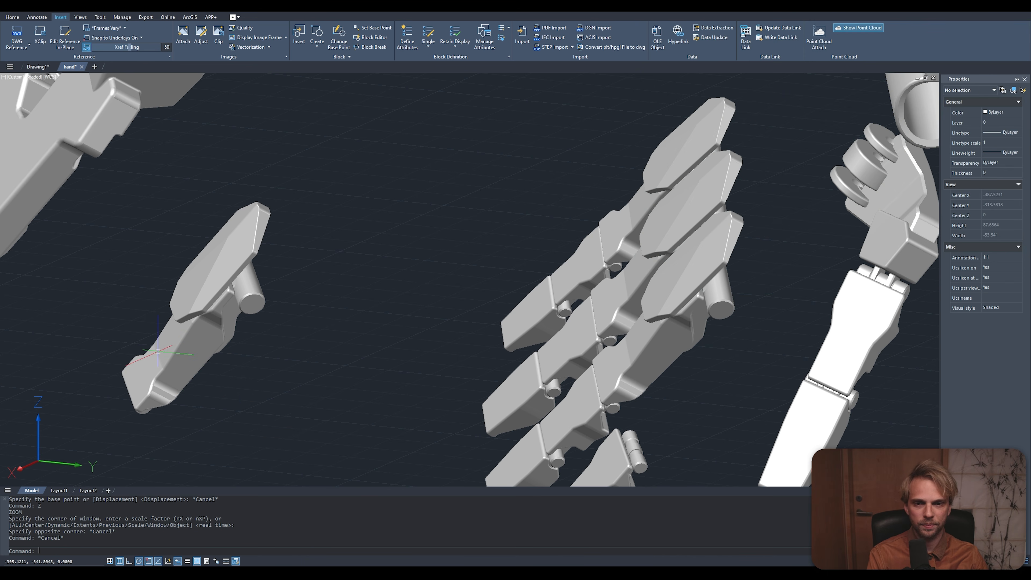
# Zoom to the detached finger segment with the Zoom command's Object option, and inspect the separated parts and finger joints.
pyautogui.click(159, 351)
pyautogui.write('z')
pyautogui.press('Return')
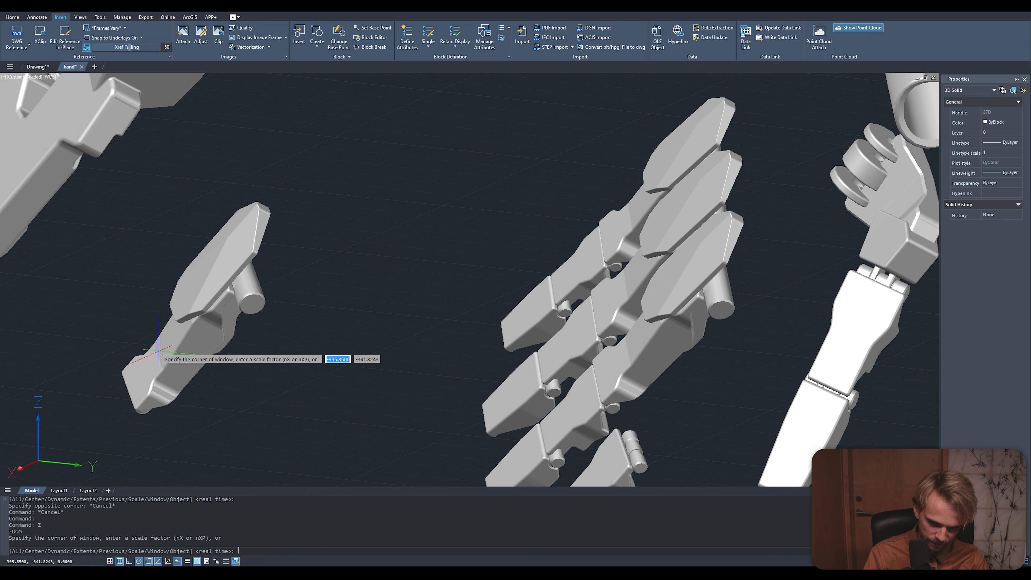
pyautogui.write('o')
pyautogui.press('Return')
pyautogui.click(159, 351)
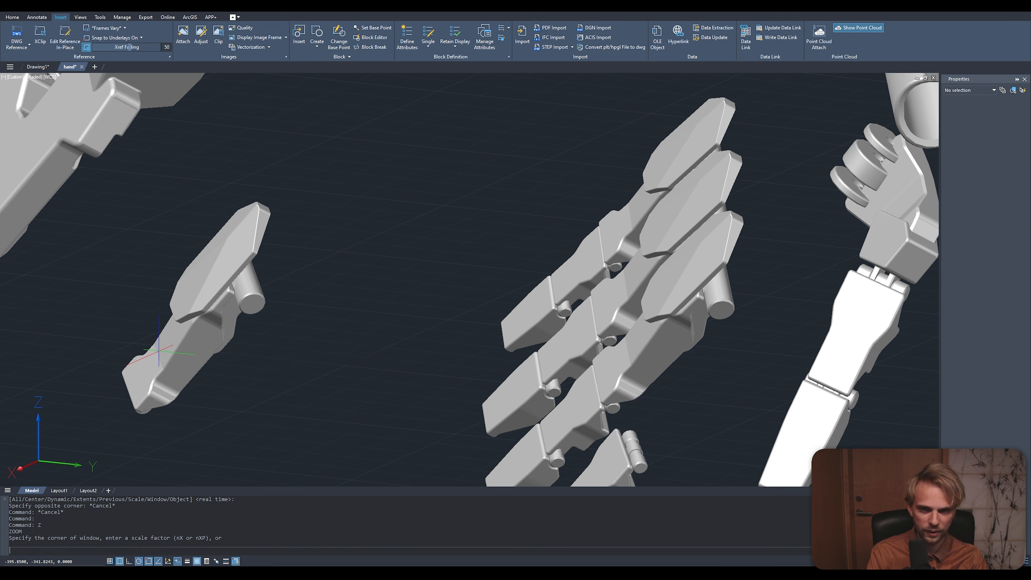
pyautogui.press('Return')
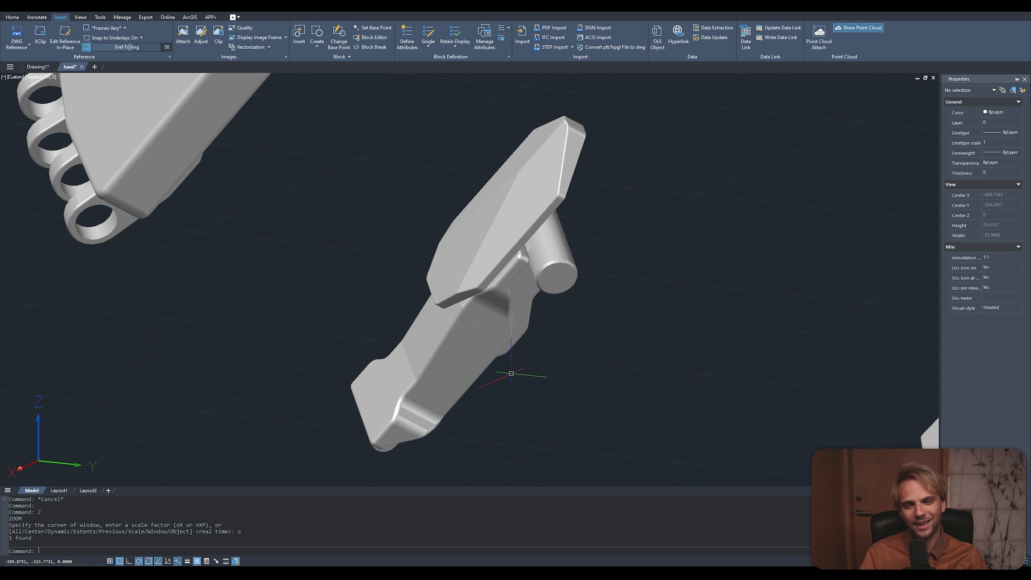
pyautogui.keyDown('shift'); pyautogui.moveTo(490, 375); pyautogui.dragTo(868, 377, button='middle'); pyautogui.keyUp('shift')
pyautogui.scroll(-3, 831, 389)
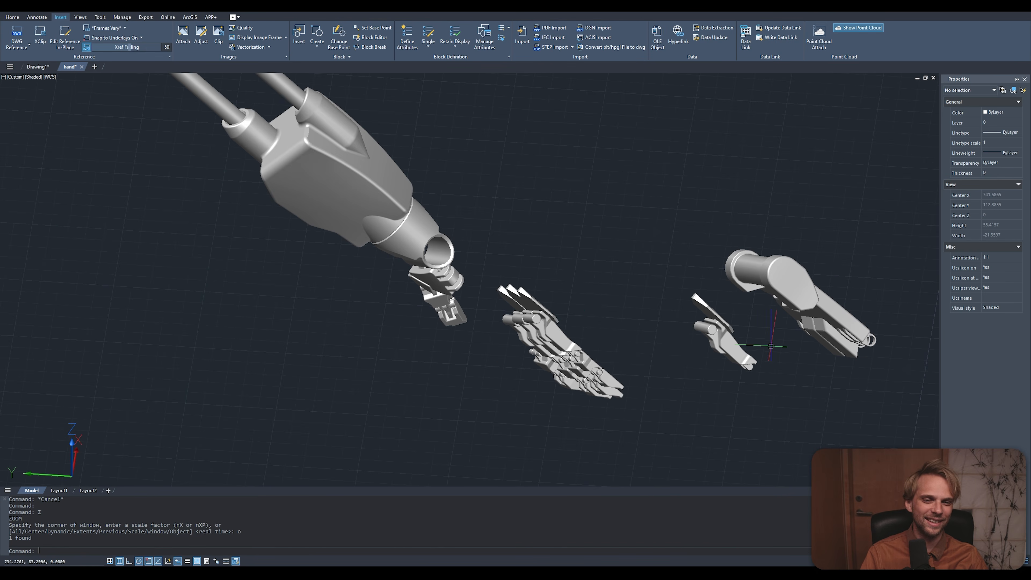
pyautogui.scroll(4, 603, 315)
pyautogui.keyDown('shift'); pyautogui.moveTo(332, 282); pyautogui.dragTo(398, 191, button='middle'); pyautogui.keyUp('shift')
pyautogui.scroll(2, 481, 189)
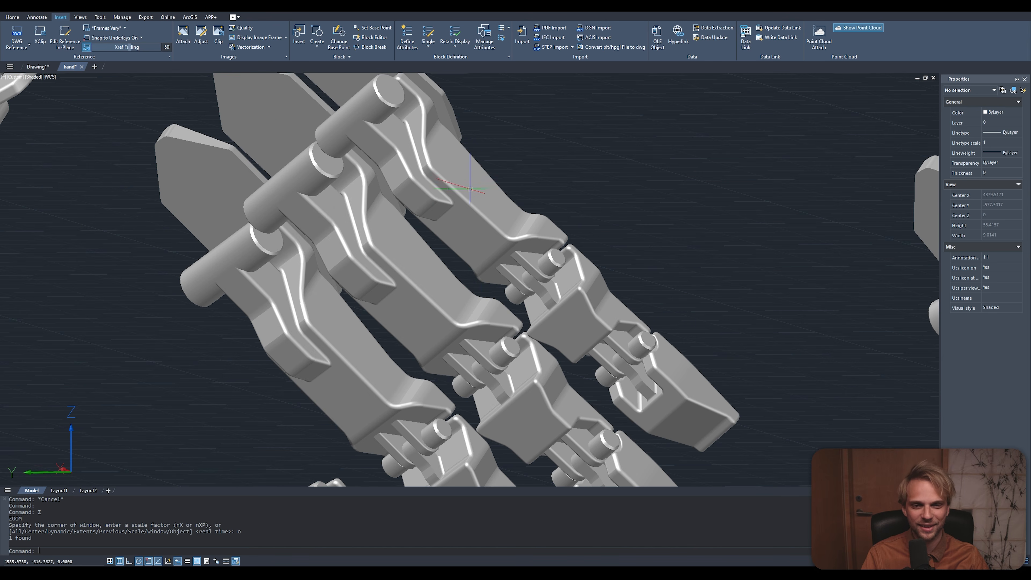
pyautogui.scroll(-5, 424, 216)
pyautogui.keyDown('shift'); pyautogui.moveTo(423, 216); pyautogui.dragTo(442, 271, button='middle'); pyautogui.keyUp('shift')
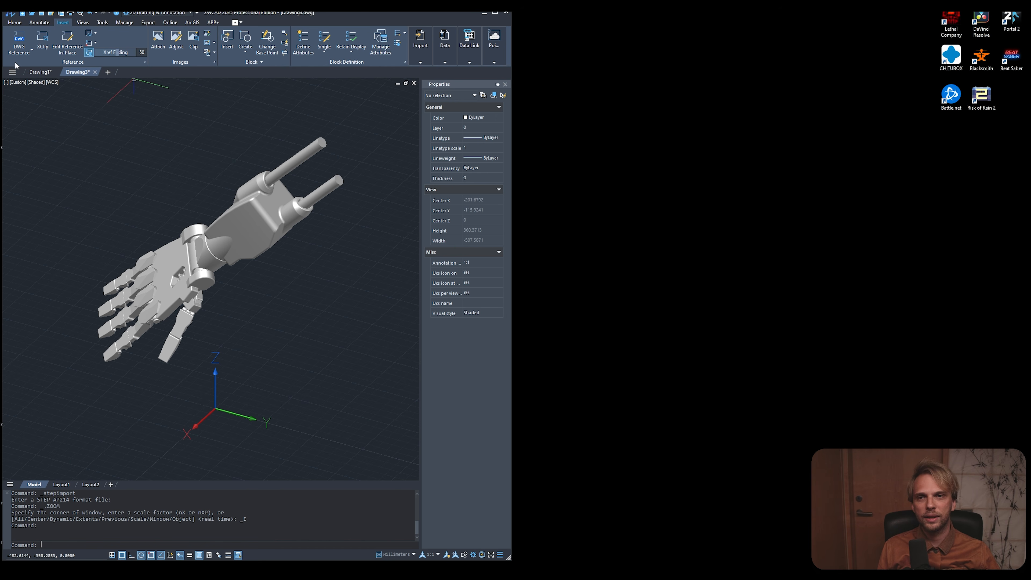
# In Drawing1, draw a large circle with a radius of about 131 mm.
pyautogui.click(40, 72)
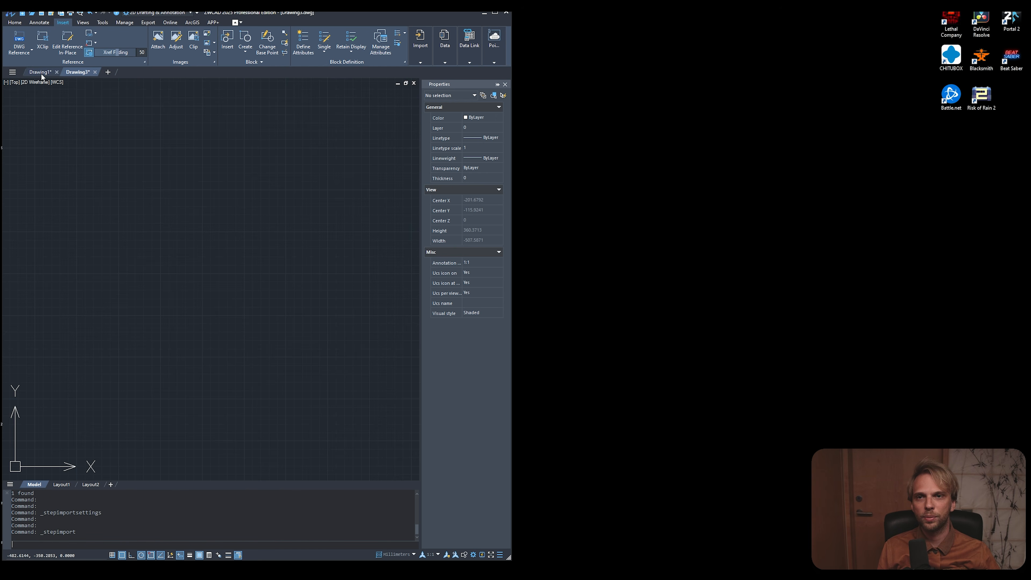
pyautogui.click(16, 24)
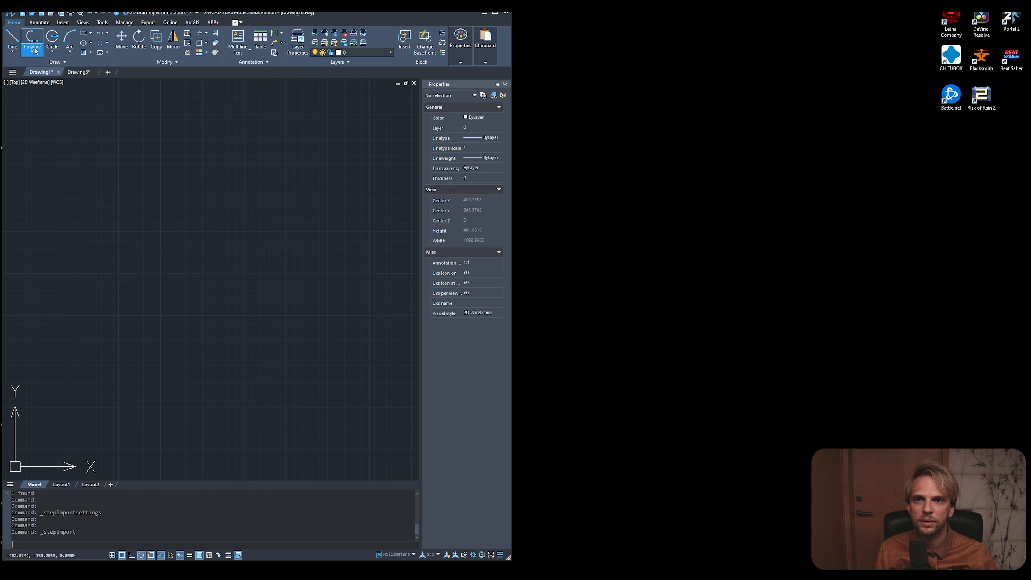
pyautogui.click(52, 39)
pyautogui.click(263, 263)
pyautogui.click(199, 353)
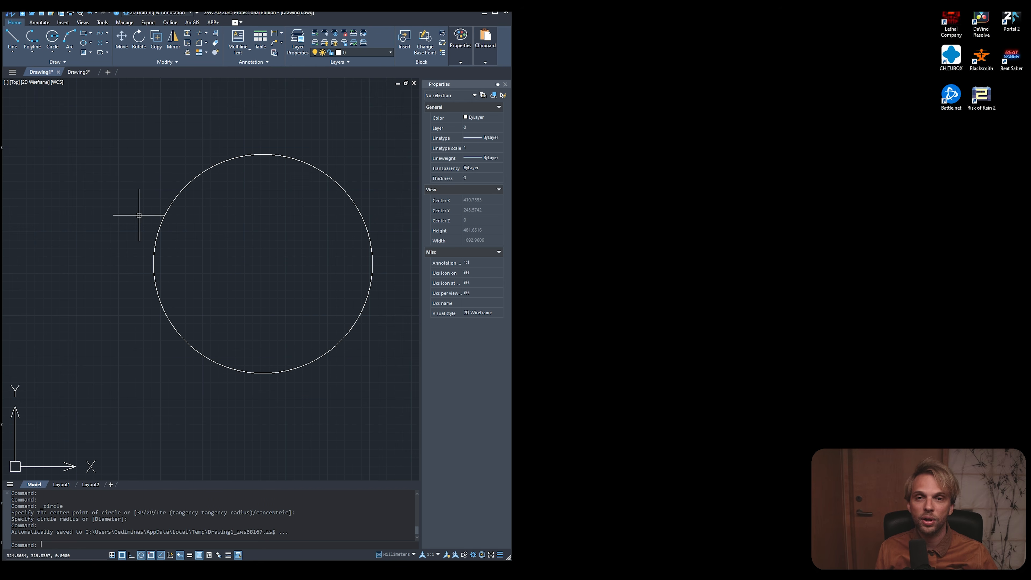
# Detach the robotic hand drawing, Drawing3, into its own floating window beside the main one, and enlarge that window.
pyautogui.click(70, 72)
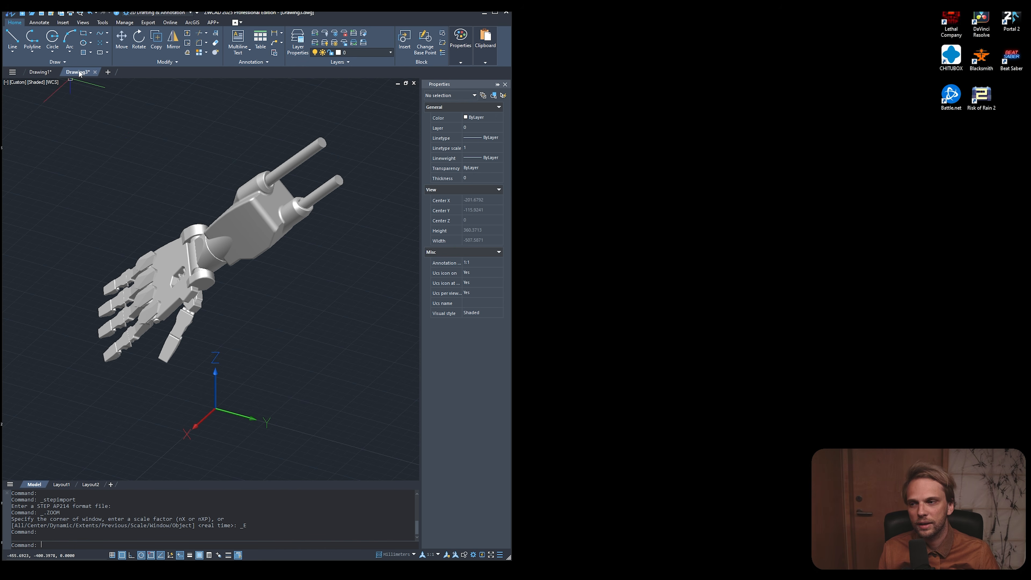
pyautogui.moveTo(81, 73); pyautogui.dragTo(740, 63)
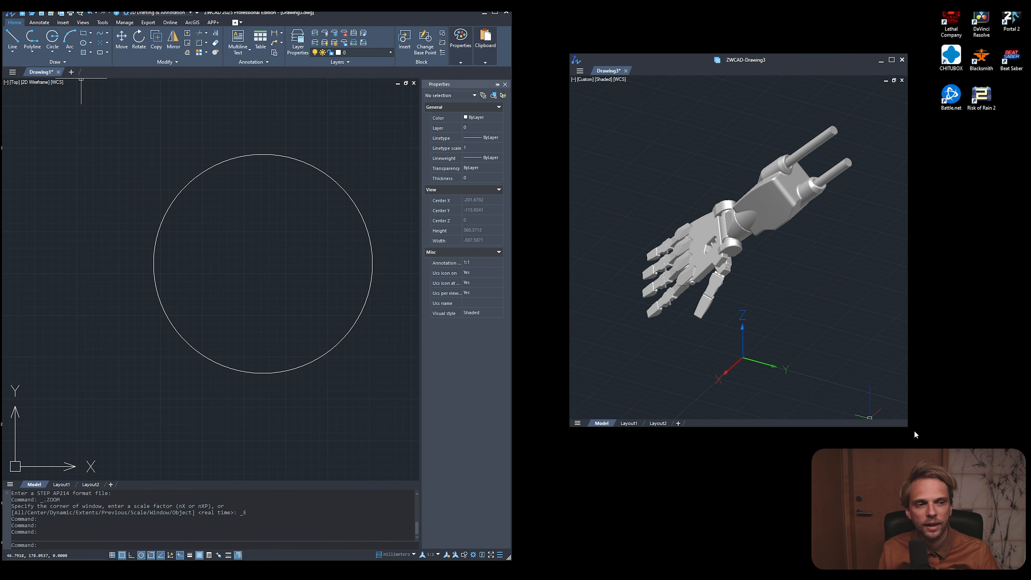
pyautogui.moveTo(908, 425); pyautogui.dragTo(973, 538)
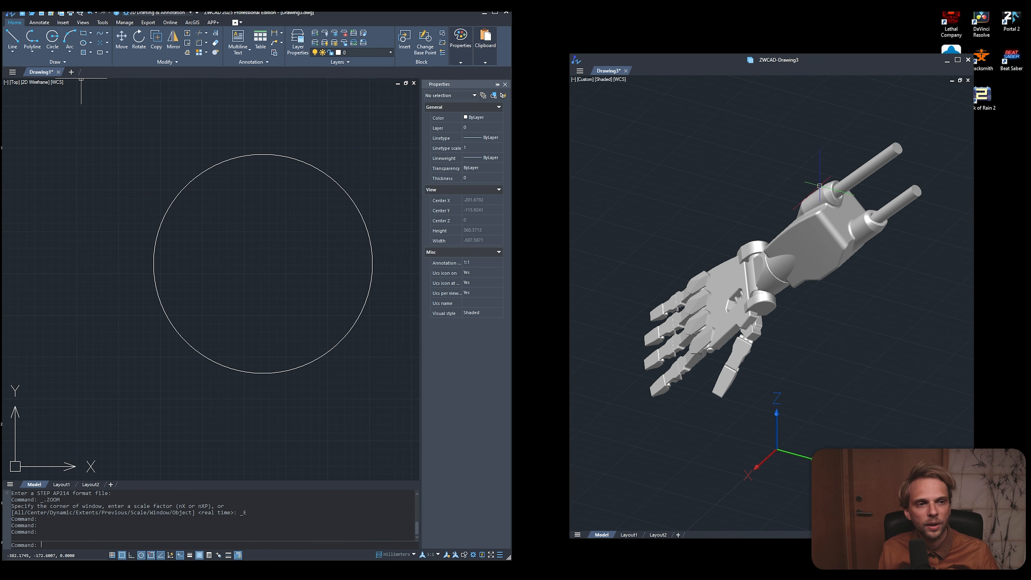
pyautogui.moveTo(569, 54); pyautogui.dragTo(553, 37)
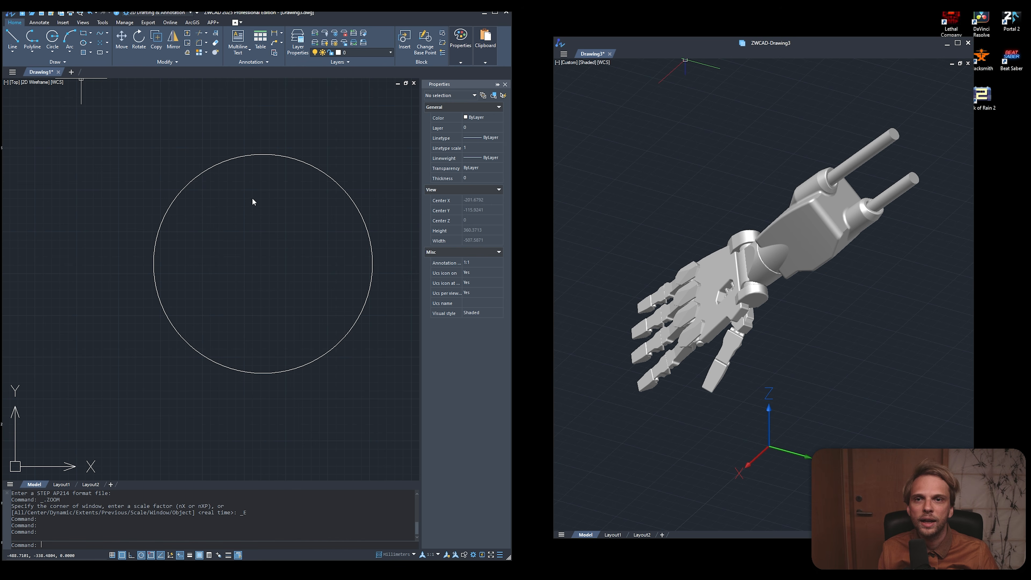
# Draw a small circle in Drawing1 that overlaps the left edge of the large circle.
pyautogui.click(43, 131)
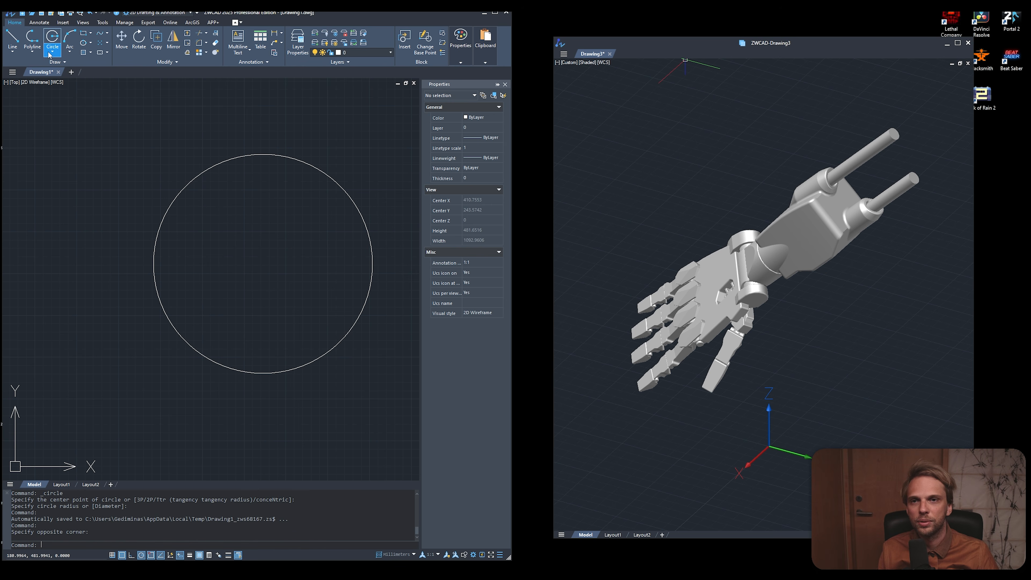
pyautogui.click(52, 38)
pyautogui.click(149, 291)
pyautogui.click(117, 293)
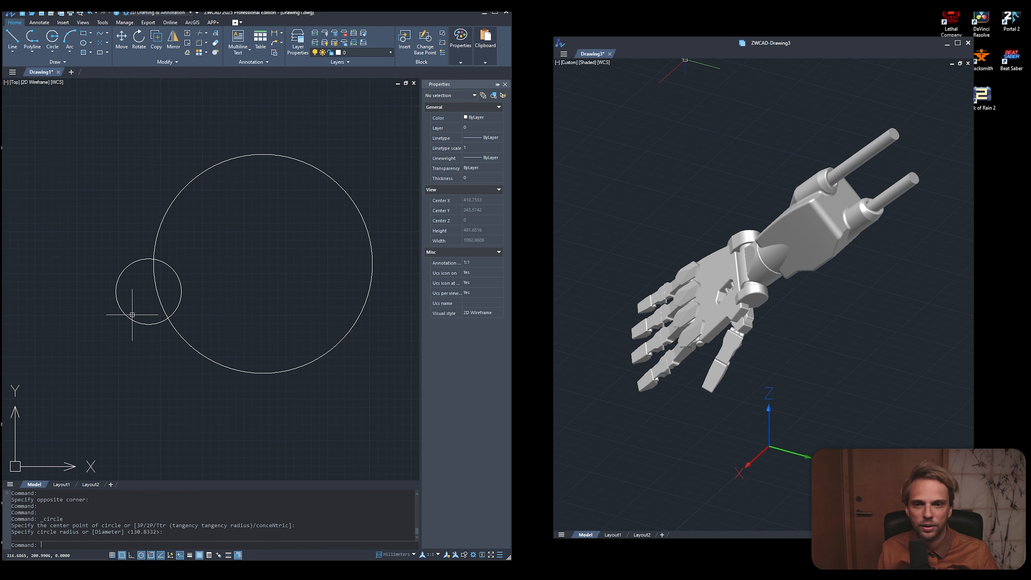
# Draw an open four-segment polyline from the small circle's centre down to the lower left and back up to the circle's lower part.
pyautogui.click(32, 39)
pyautogui.click(149, 291)
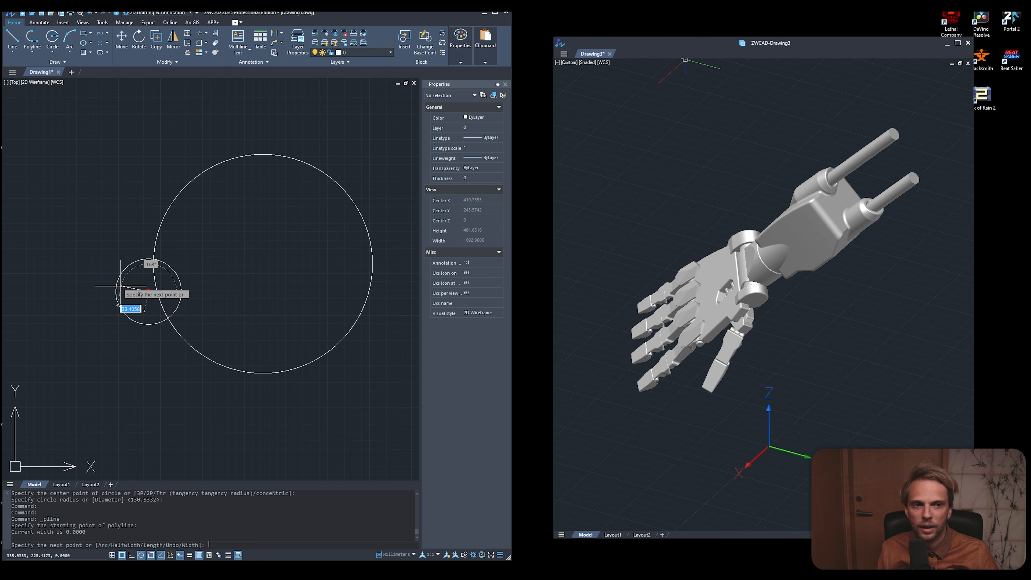
pyautogui.click(60, 349)
pyautogui.click(60, 392)
pyautogui.click(98, 357)
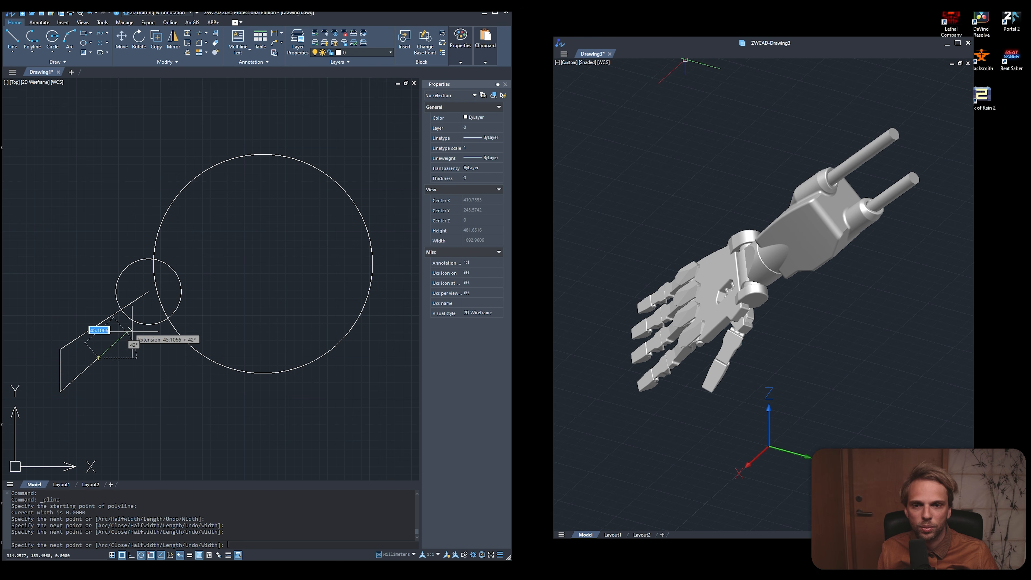
pyautogui.click(263, 264)
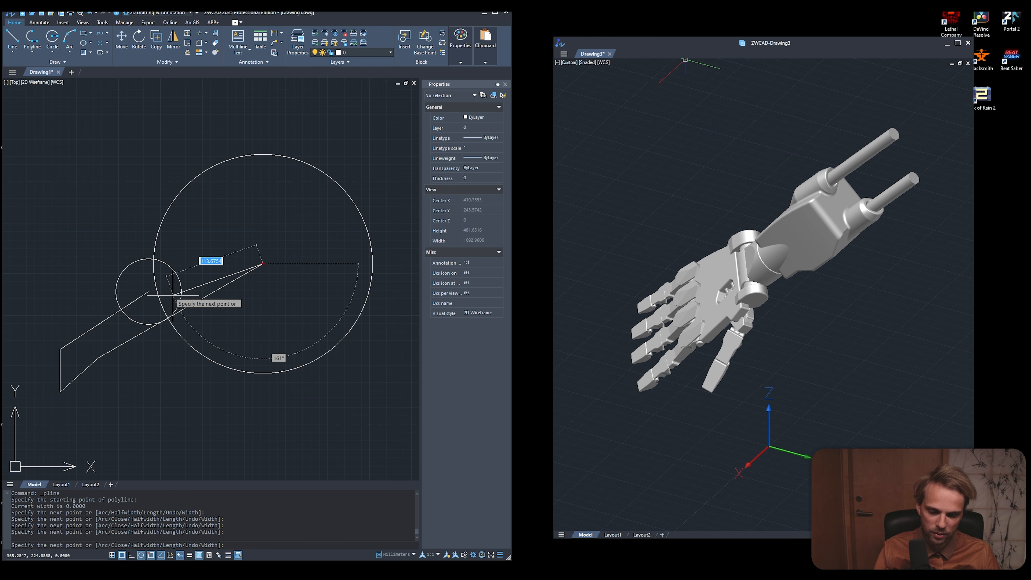
pyautogui.hotkey('ctrl', 'z')
pyautogui.scroll(4, 150, 314)
pyautogui.click(154, 316)
pyautogui.scroll(-4, 154, 317)
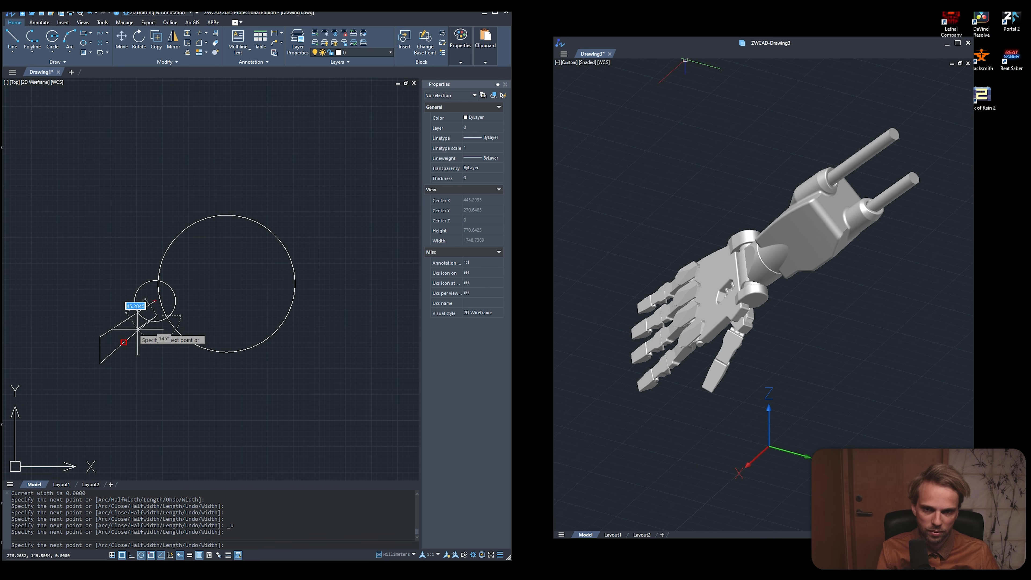
pyautogui.press('Return')
# Copy the small circle and its polyline three times, over the large circle's interior and lower edge.
pyautogui.moveTo(154, 359); pyautogui.dragTo(201, 393)
pyautogui.moveTo(29, 245)
pyautogui.mouseDown()
pyautogui.moveTo(68, 380)
pyautogui.moveTo(199, 258)
pyautogui.mouseUp()
pyautogui.write('cop')
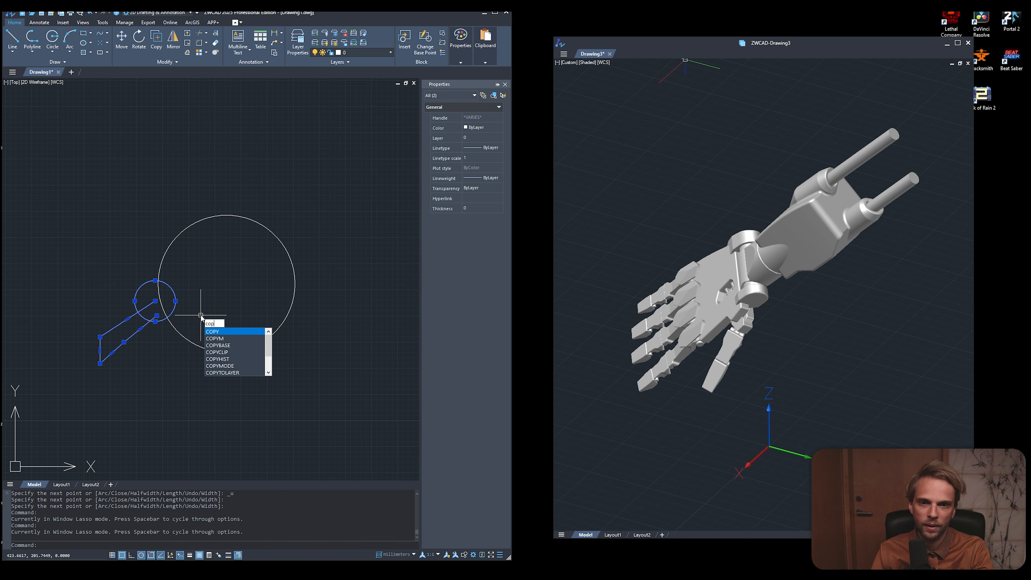
pyautogui.press('Return')
pyautogui.click(190, 286)
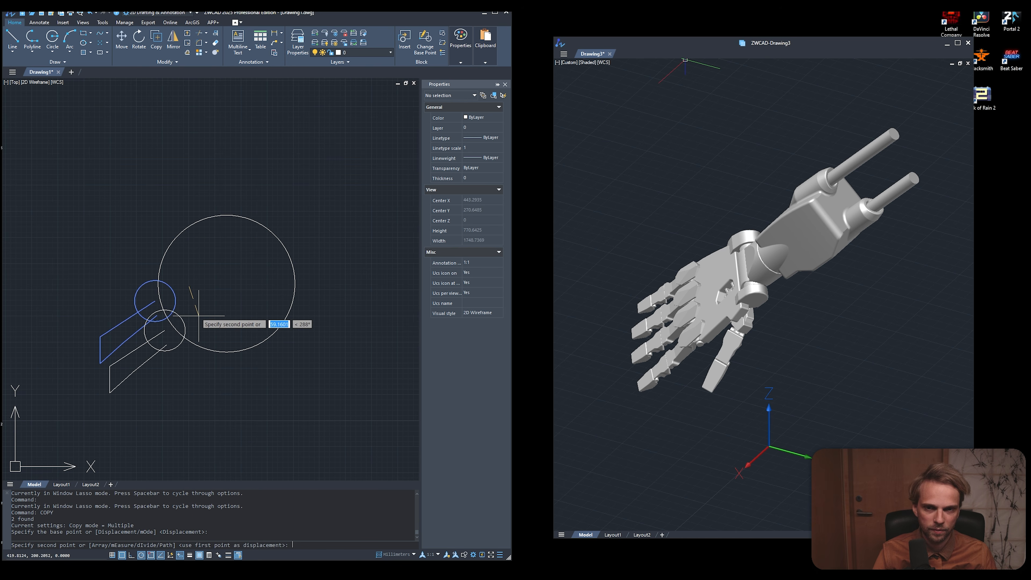
pyautogui.click(228, 321)
pyautogui.click(272, 334)
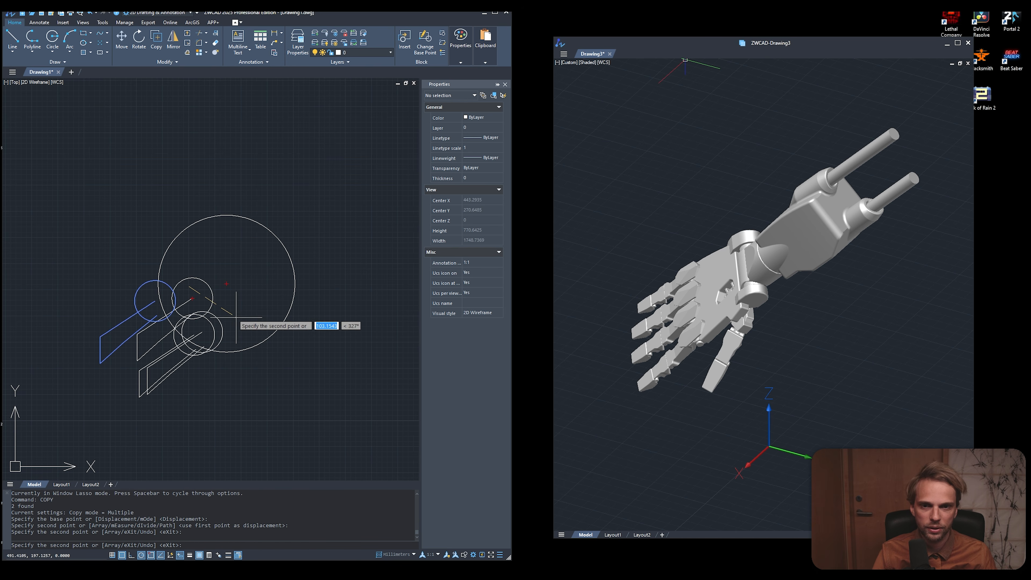
pyautogui.scroll(4, 248, 320)
pyautogui.click(251, 337)
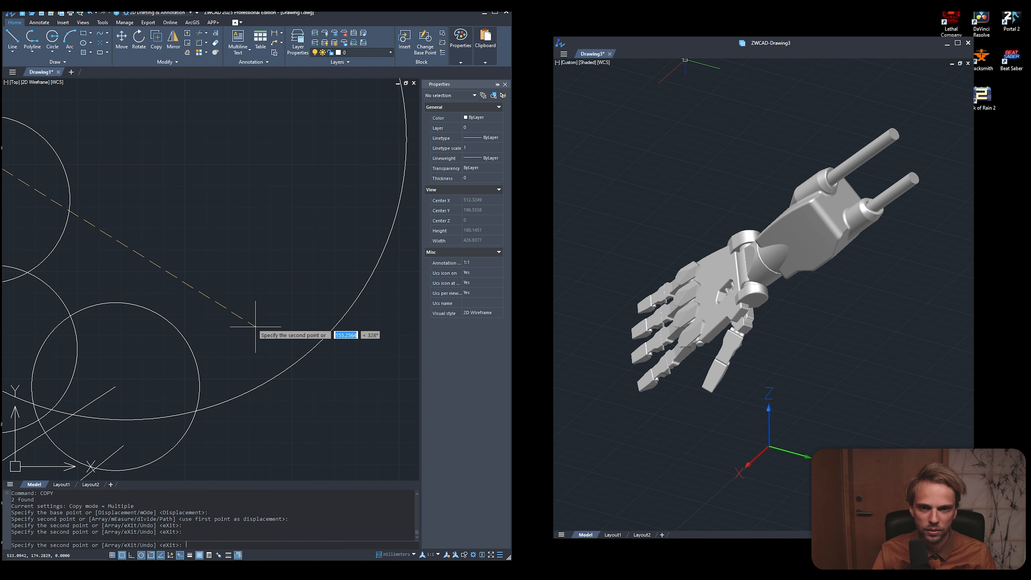
pyautogui.scroll(-8, 254, 341)
pyautogui.press('Escape')
pyautogui.scroll(3, 201, 333)
pyautogui.scroll(-1, 287, 282)
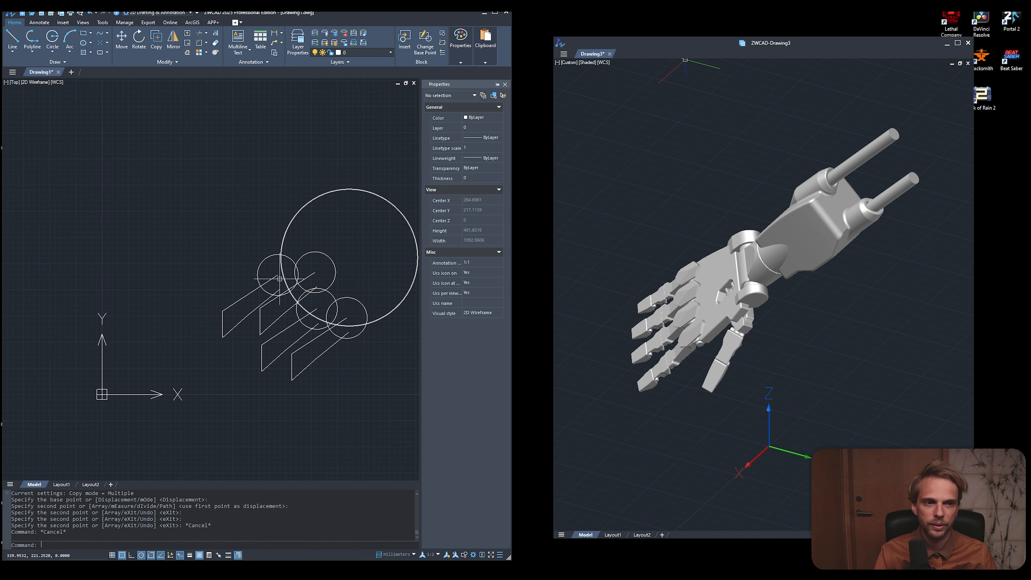
pyautogui.moveTo(228, 240); pyautogui.dragTo(119, 213, button='middle')
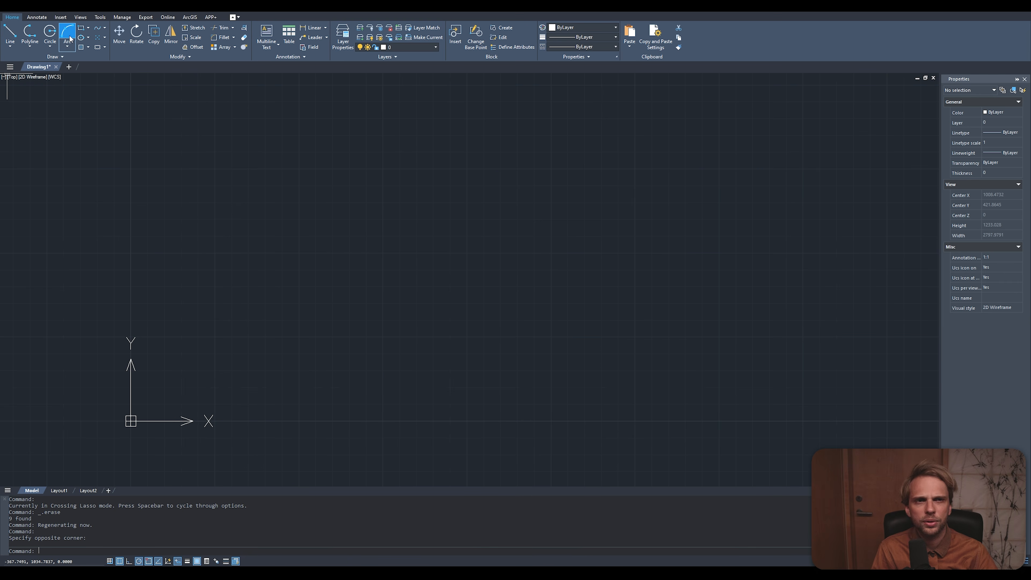
# Attach the point cloud mesh_Model_1.las at insertion point 0,0,0 with scale 1, rotation 0 and zoom to the point cloud.
pyautogui.click(60, 17)
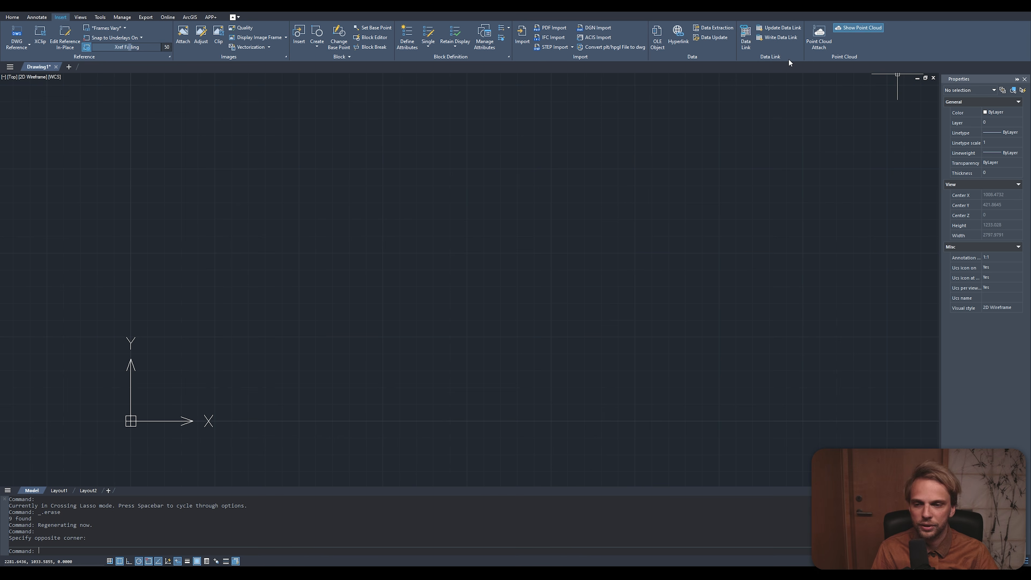
pyautogui.press('super')
pyautogui.press('super')
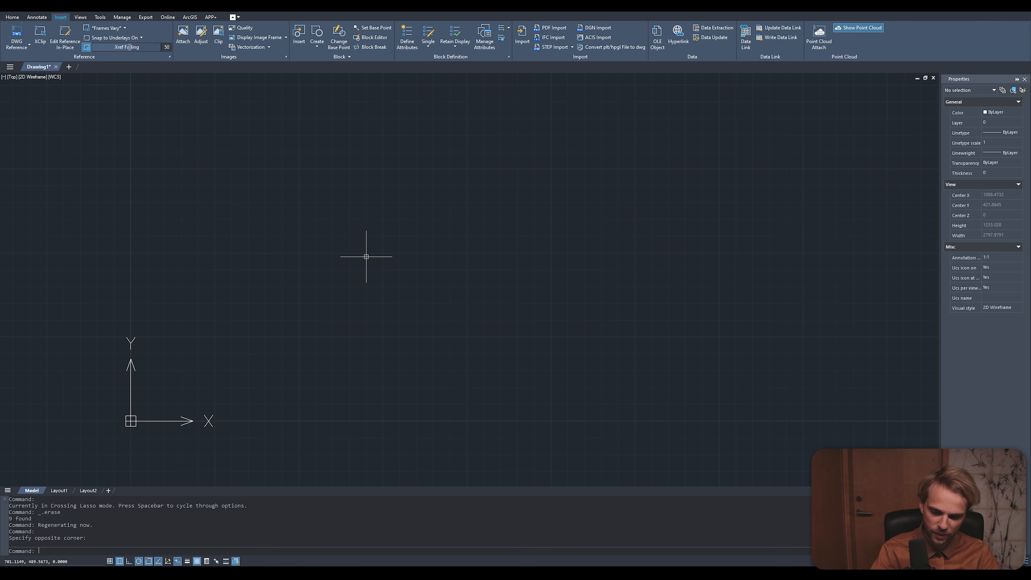
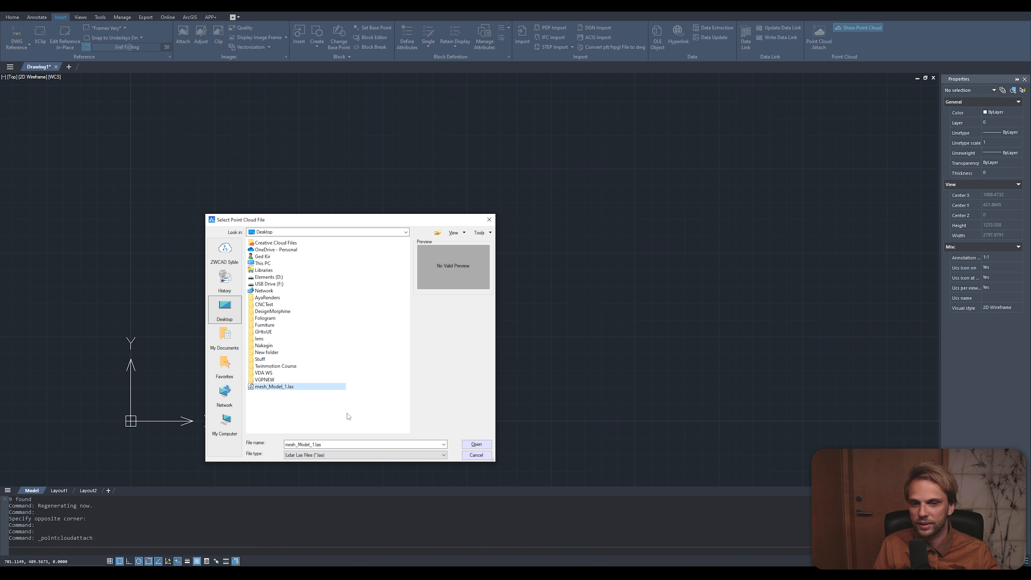
pyautogui.click(487, 444)
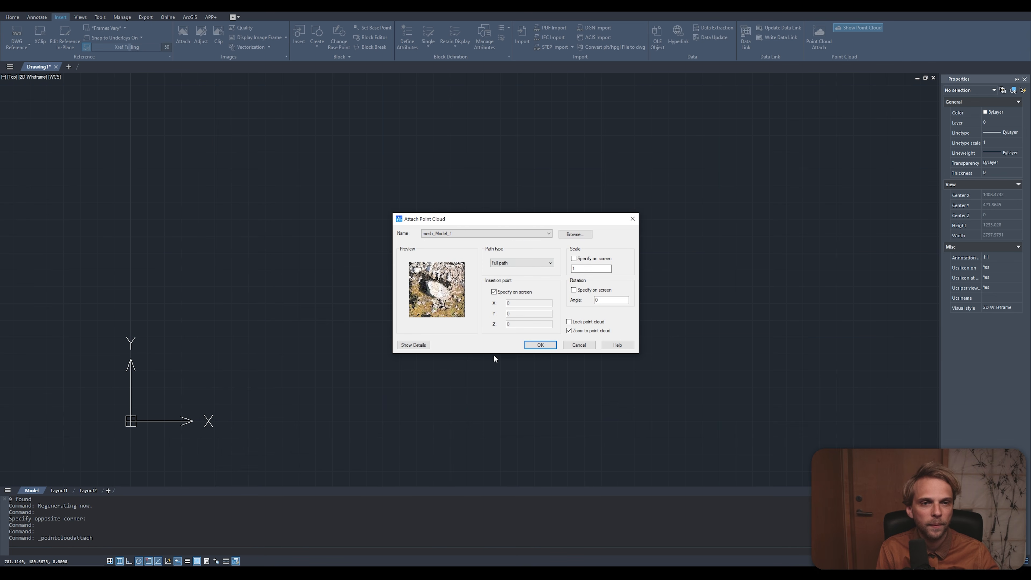
pyautogui.moveTo(505, 222); pyautogui.dragTo(355, 214)
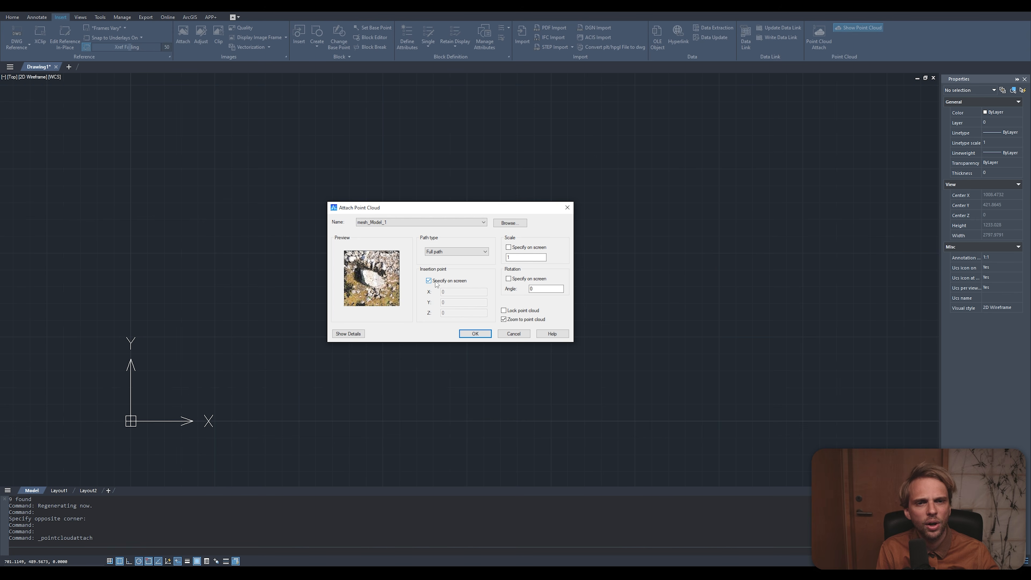
pyautogui.click(429, 281)
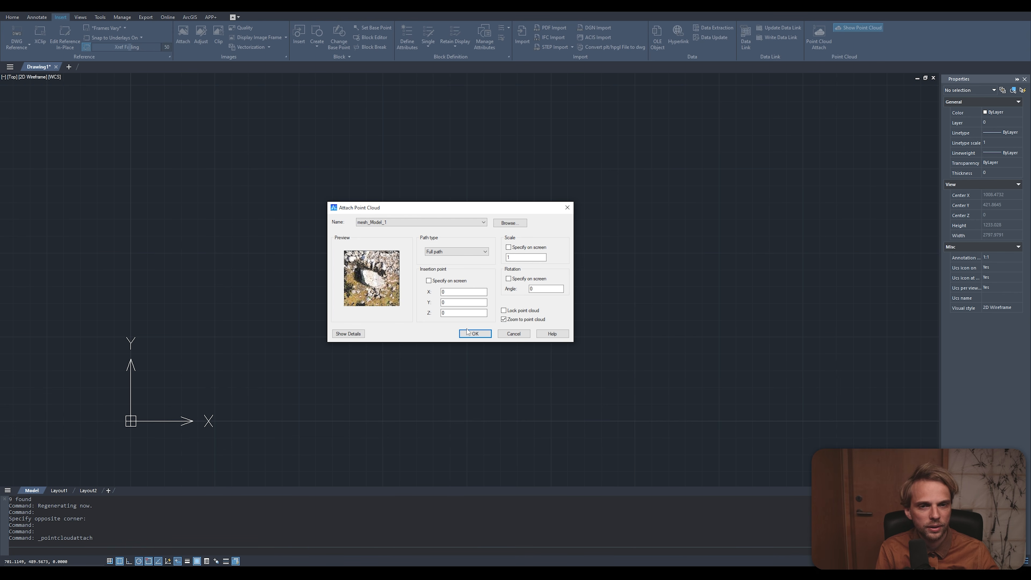
pyautogui.click(474, 334)
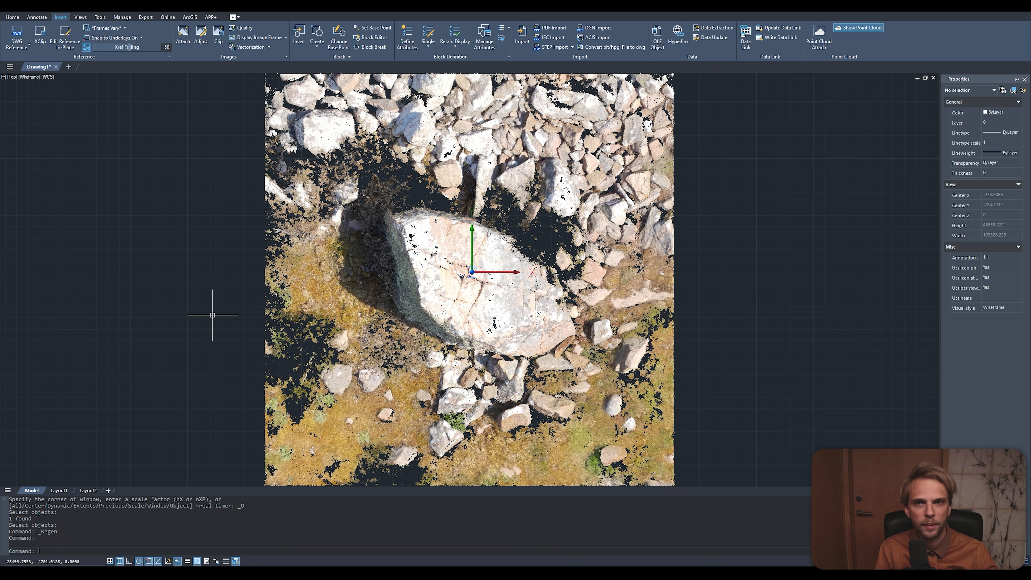
# Switch the point cloud view from parallel to perspective projection.
pyautogui.scroll(-2, 212, 315)
pyautogui.scroll(2, 284, 316)
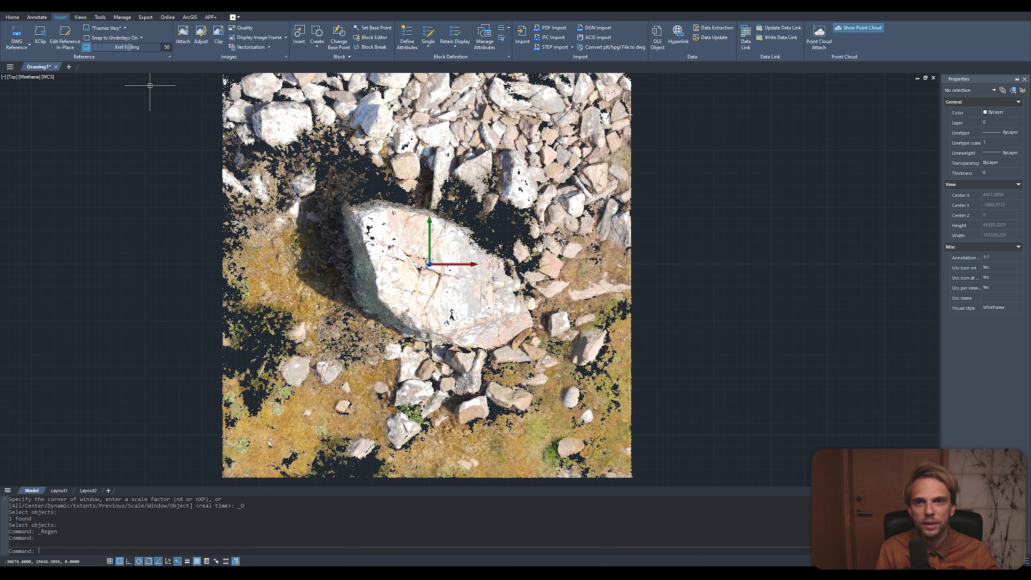
pyautogui.click(28, 77)
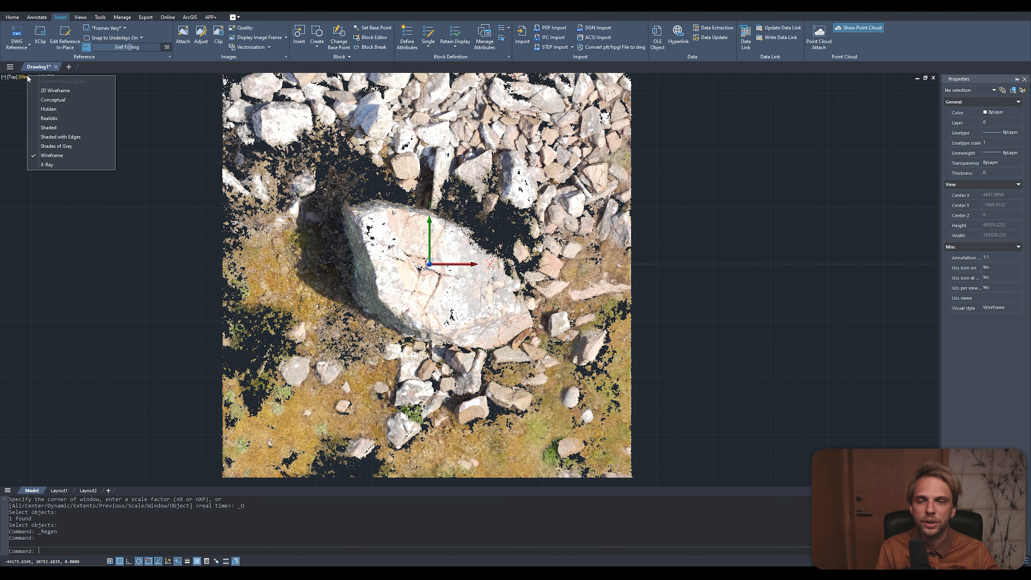
pyautogui.click(13, 76)
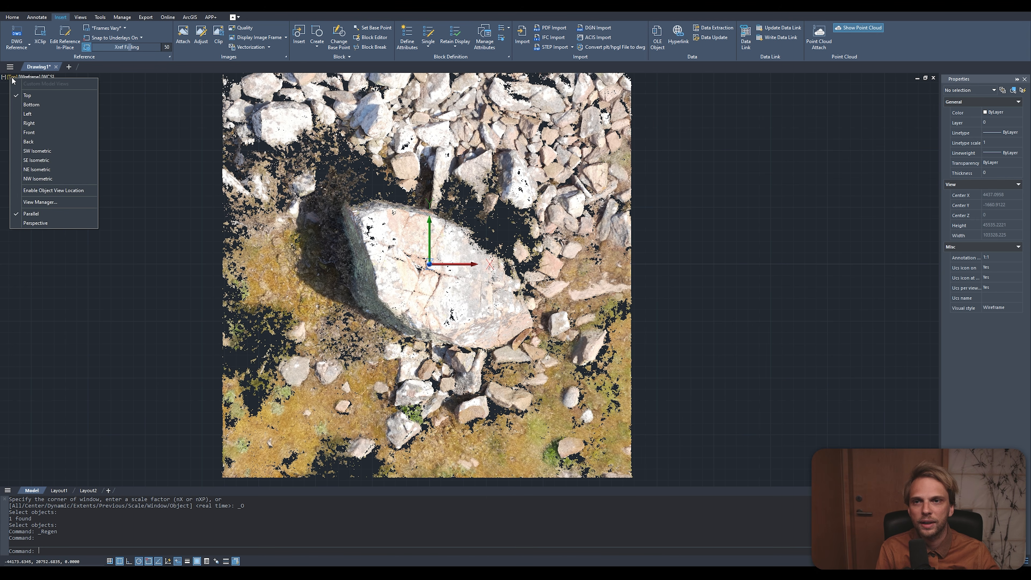
pyautogui.click(29, 223)
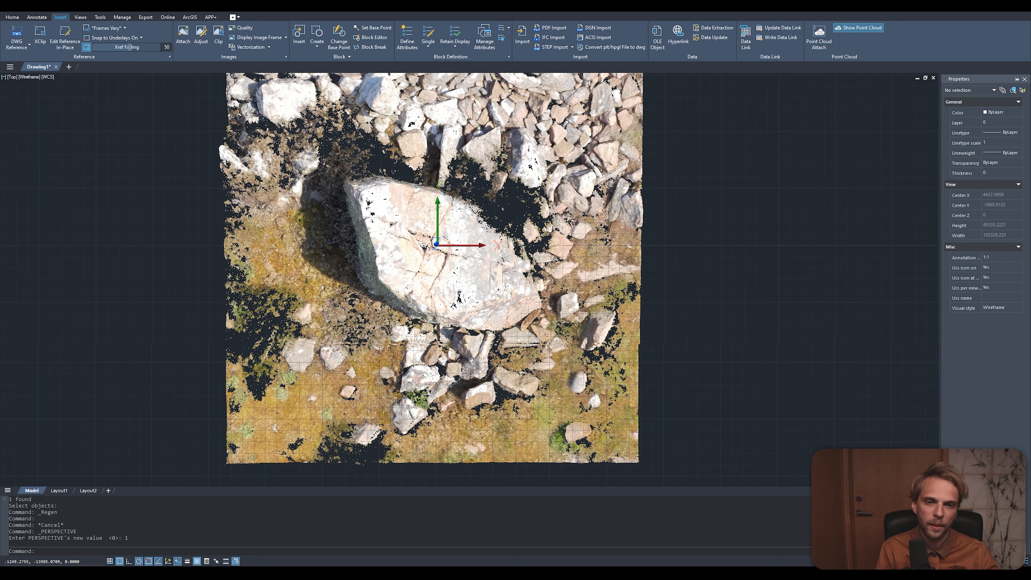
# Examine the point cloud from an angle and close up, checking the point density on the large boulder's surface.
pyautogui.keyDown('shift'); pyautogui.moveTo(428, 268); pyautogui.dragTo(469, 223, button='middle'); pyautogui.keyUp('shift')
pyautogui.click(546, 142)
pyautogui.press('Escape')
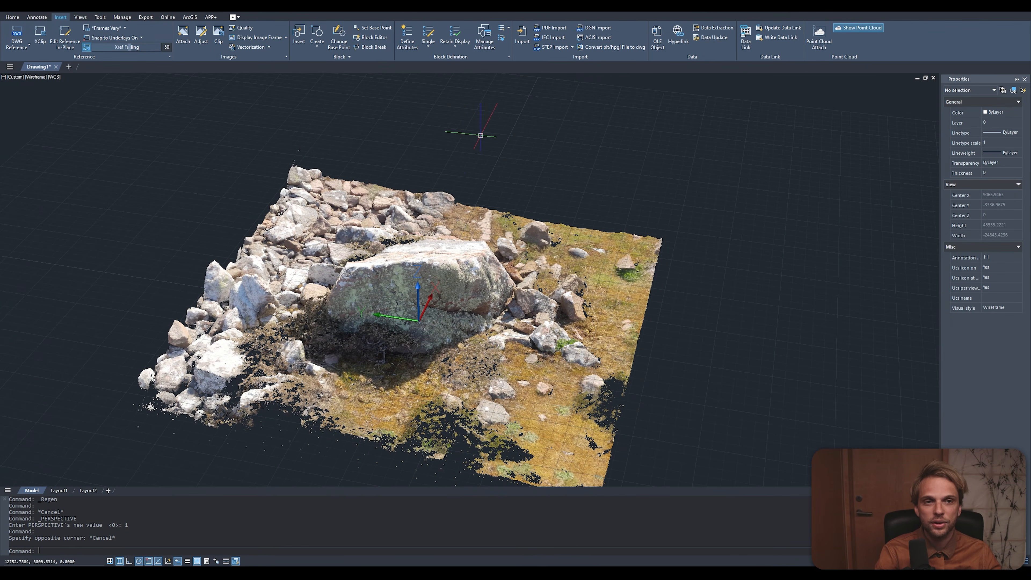
pyautogui.scroll(2, 425, 286)
pyautogui.scroll(8, 426, 286)
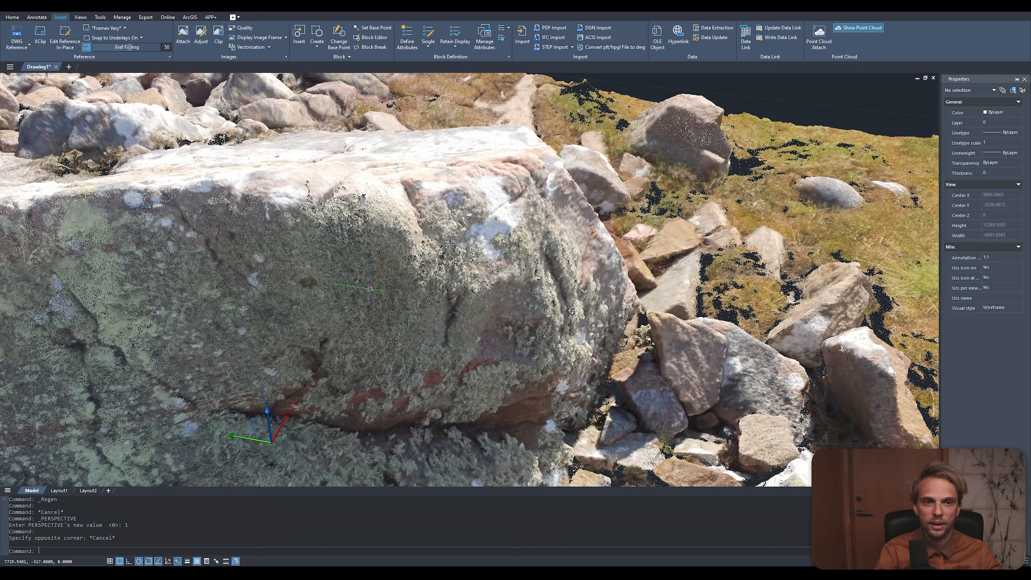
pyautogui.scroll(6, 280, 267)
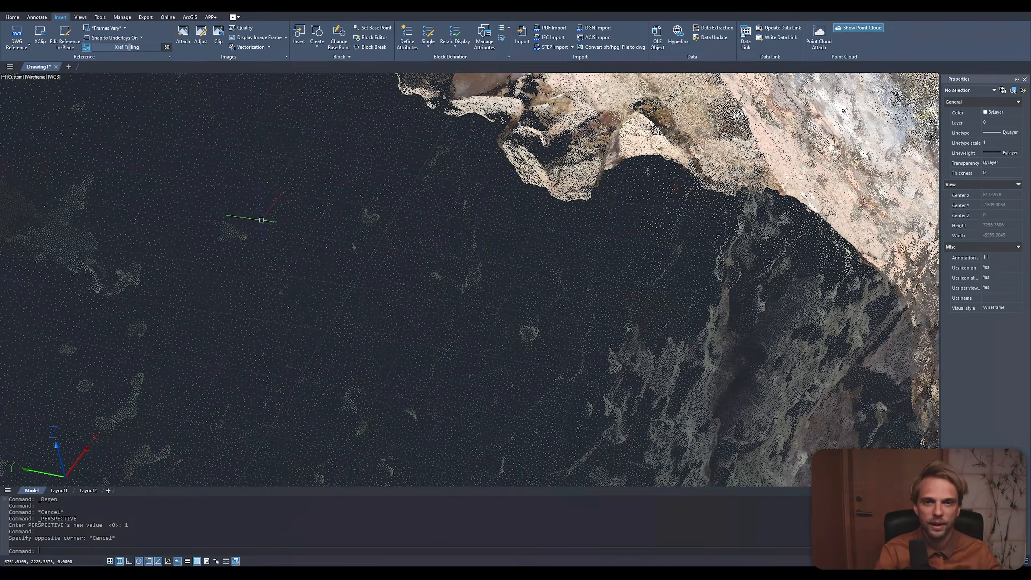
pyautogui.keyDown('shift'); pyautogui.moveTo(484, 235); pyautogui.dragTo(408, 452, button='middle'); pyautogui.keyUp('shift')
pyautogui.scroll(1, 608, 356)
pyautogui.scroll(-2, 587, 361)
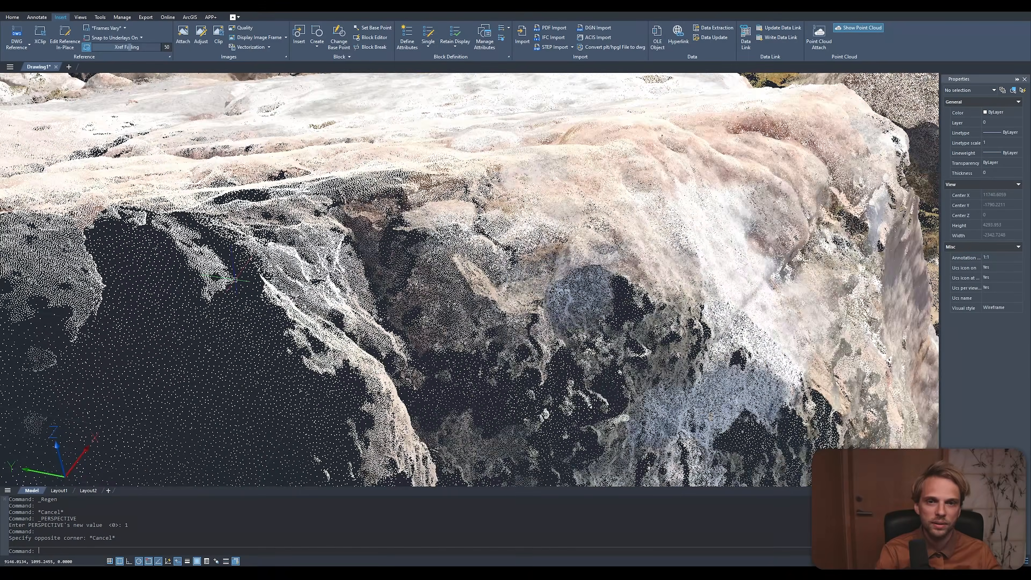
# Examine the point cloud close up, as a whole and from several sides, including a low view from below the ground.
pyautogui.moveTo(587, 361); pyautogui.dragTo(414, 321, button='middle')
pyautogui.scroll(4, 560, 287)
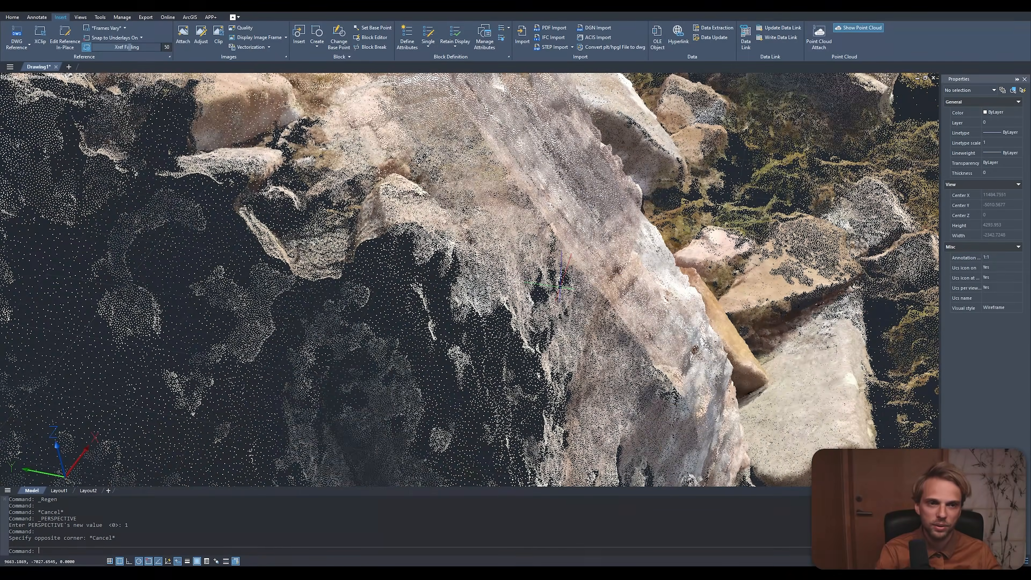
pyautogui.scroll(-10, 529, 284)
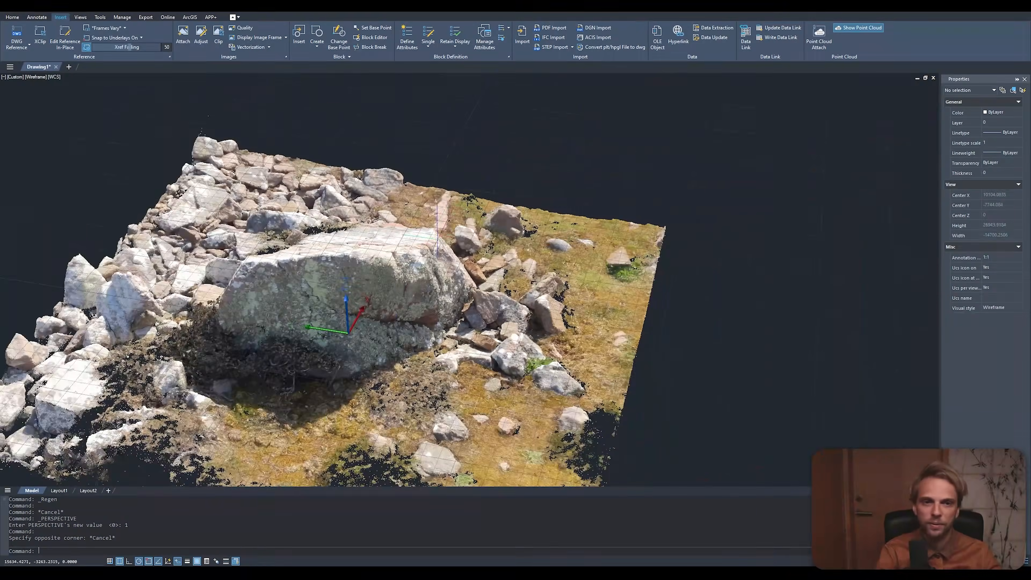
pyautogui.moveTo(437, 238); pyautogui.dragTo(503, 140, button='middle')
pyautogui.scroll(-5, 503, 141)
pyautogui.moveTo(262, 198); pyautogui.dragTo(139, 383)
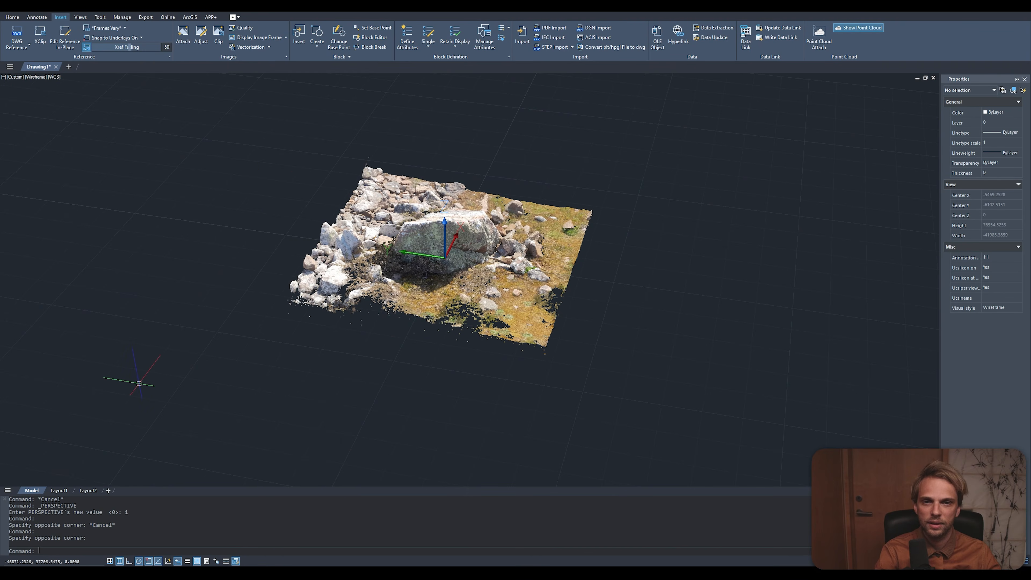
pyautogui.scroll(3, 461, 323)
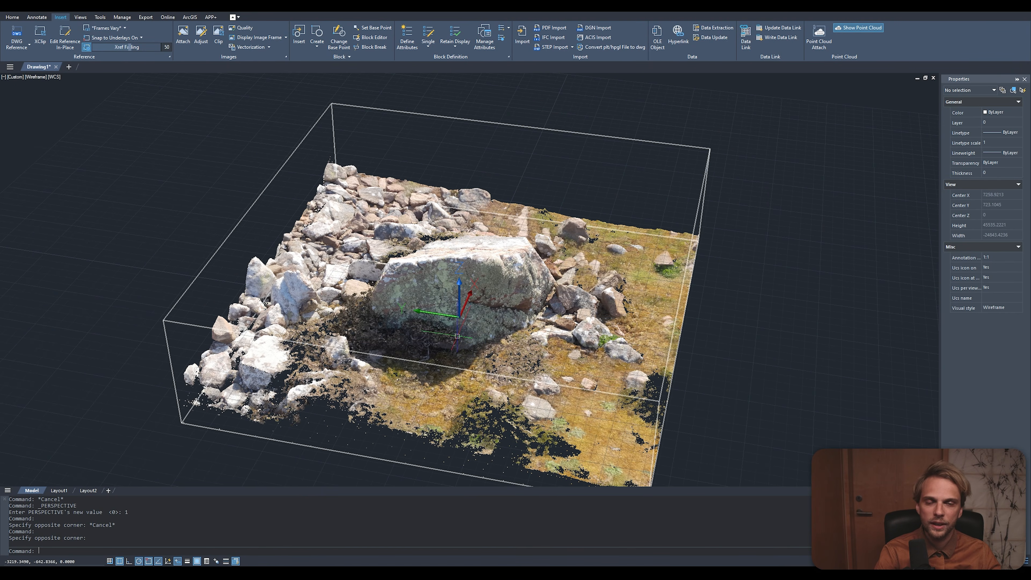
pyautogui.keyDown('shift'); pyautogui.moveTo(457, 336); pyautogui.dragTo(312, 290, button='middle'); pyautogui.keyUp('shift')
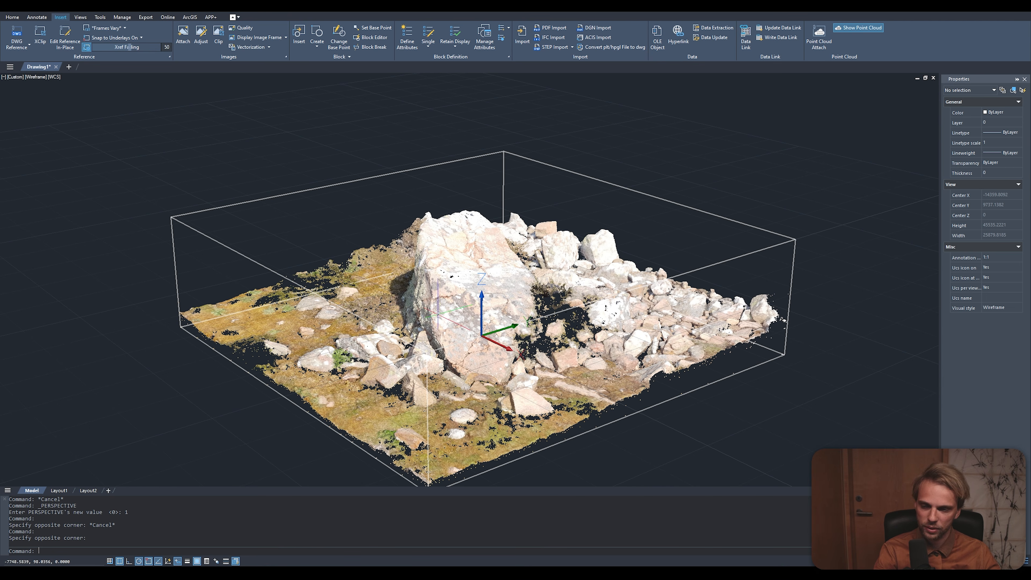
pyautogui.moveTo(438, 314)
pyautogui.keyDown('shift'); pyautogui.mouseDown(button='middle')
pyautogui.moveTo(474, 274)
pyautogui.moveTo(452, 324)
pyautogui.mouseUp(button='middle'); pyautogui.keyUp('shift')
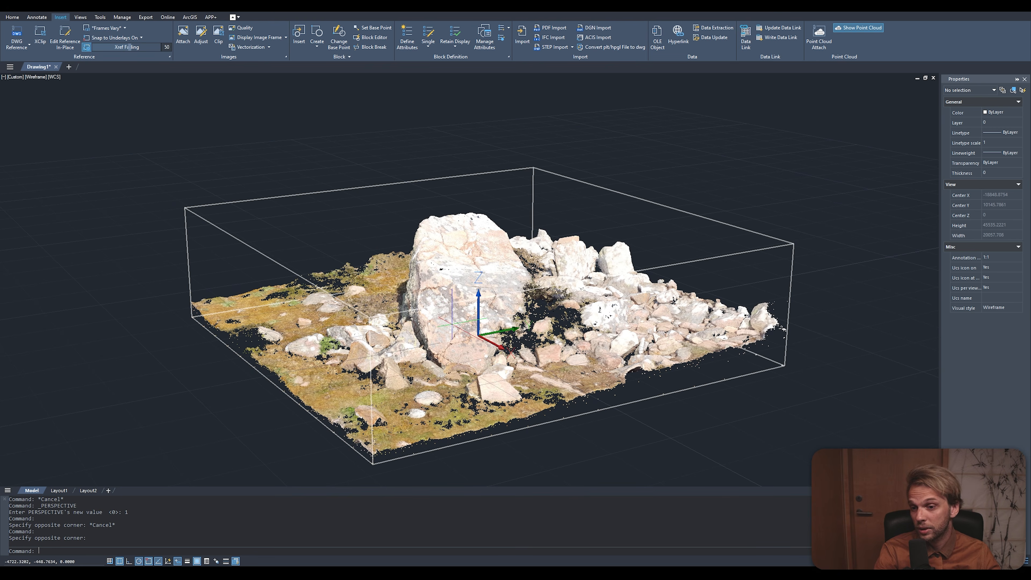
pyautogui.keyDown('shift'); pyautogui.moveTo(373, 325); pyautogui.dragTo(510, 364, button='middle'); pyautogui.keyUp('shift')
pyautogui.scroll(2, 510, 364)
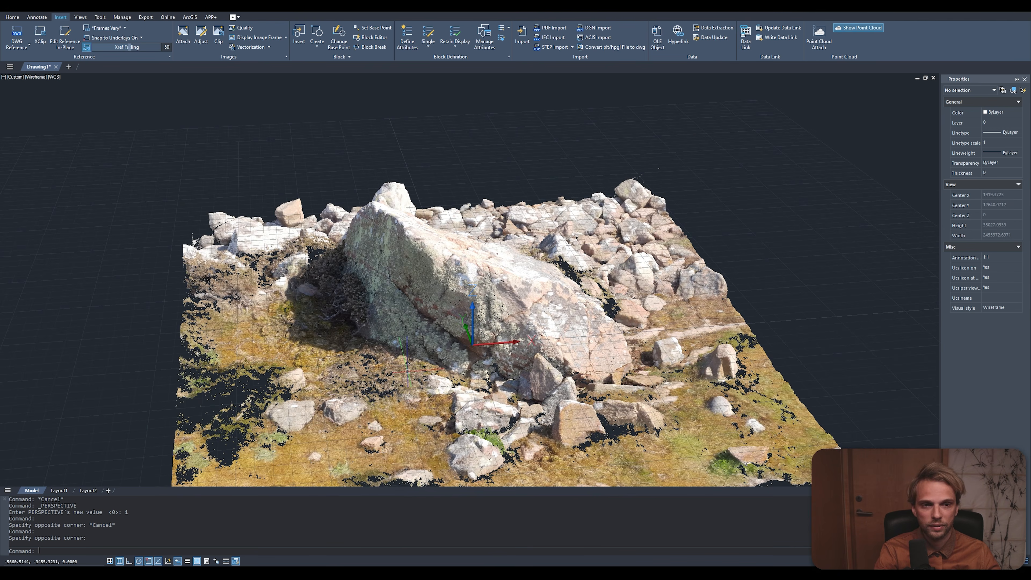
pyautogui.keyDown('shift'); pyautogui.moveTo(407, 371); pyautogui.dragTo(362, 343, button='middle'); pyautogui.keyUp('shift')
pyautogui.keyDown('shift'); pyautogui.moveTo(177, 317); pyautogui.dragTo(231, 320, button='middle'); pyautogui.keyUp('shift')
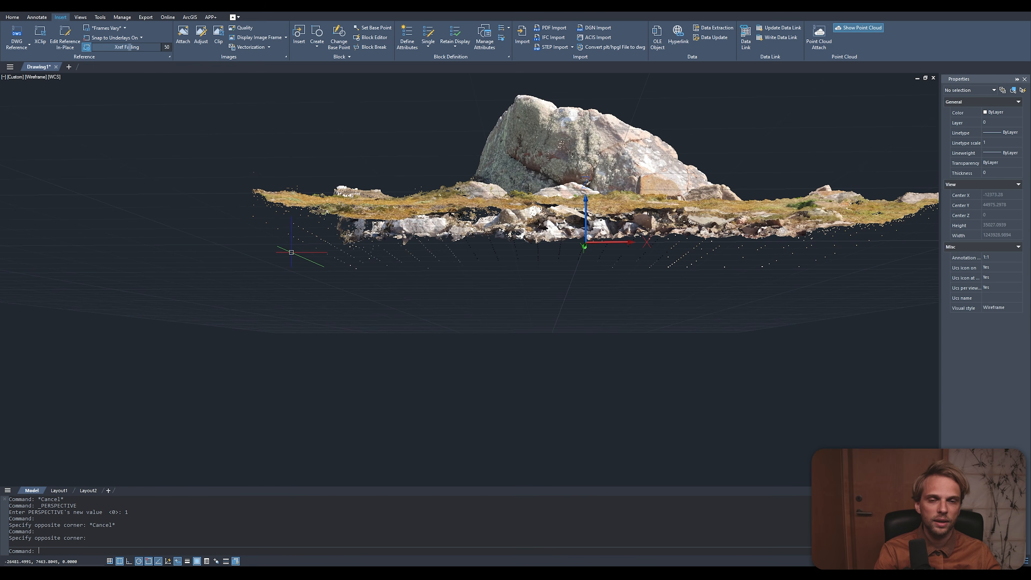
pyautogui.keyDown('shift'); pyautogui.moveTo(288, 251); pyautogui.dragTo(297, 359, button='middle'); pyautogui.keyUp('shift')
pyautogui.scroll(-4, 297, 360)
# Move the point cloud along the X and Y axes to an insertion point of about X -46613, Y -38653.
pyautogui.click(464, 279)
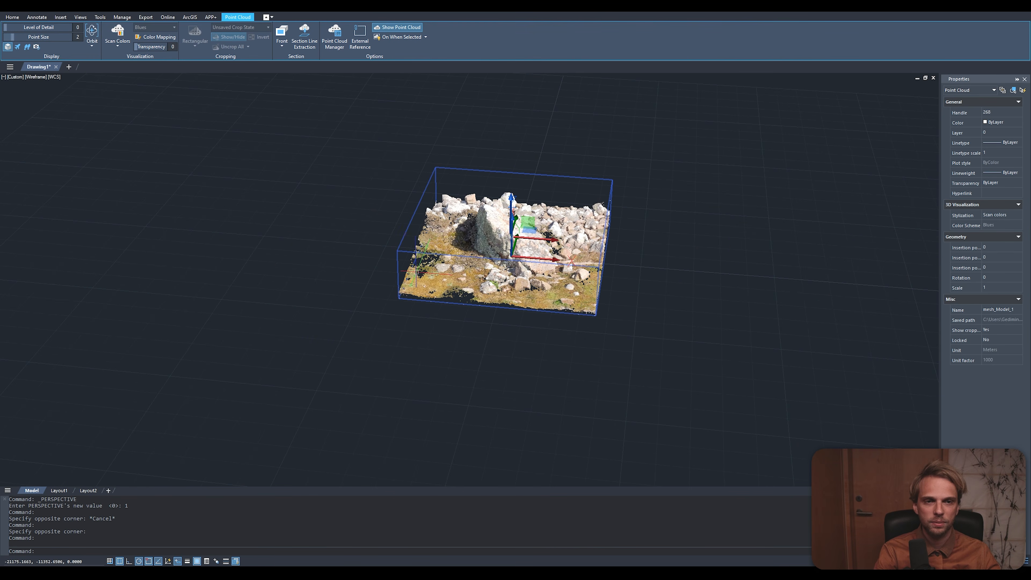
pyautogui.keyDown('shift'); pyautogui.moveTo(419, 267); pyautogui.dragTo(384, 292, button='middle'); pyautogui.keyUp('shift')
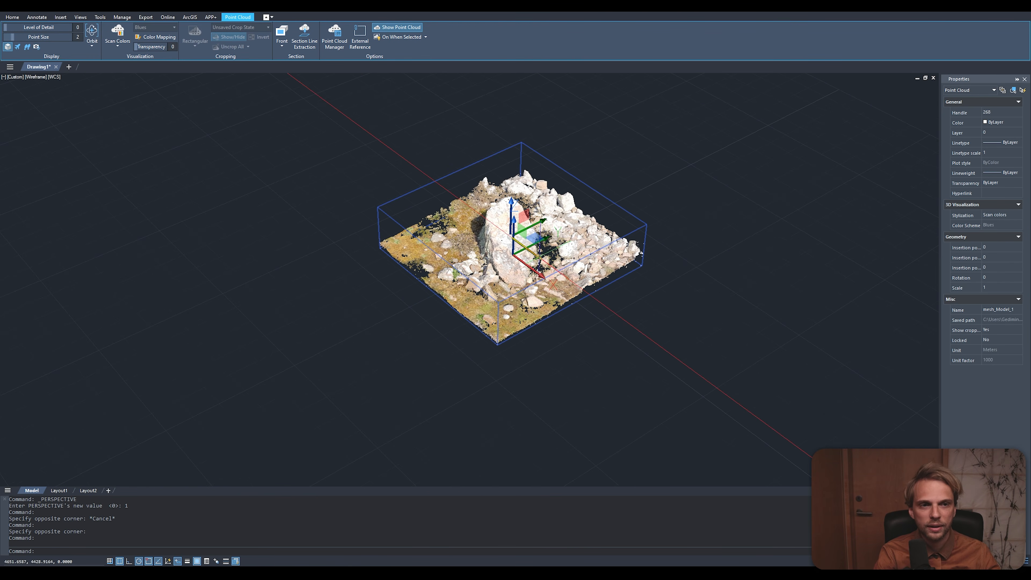
pyautogui.moveTo(525, 247); pyautogui.dragTo(278, 226)
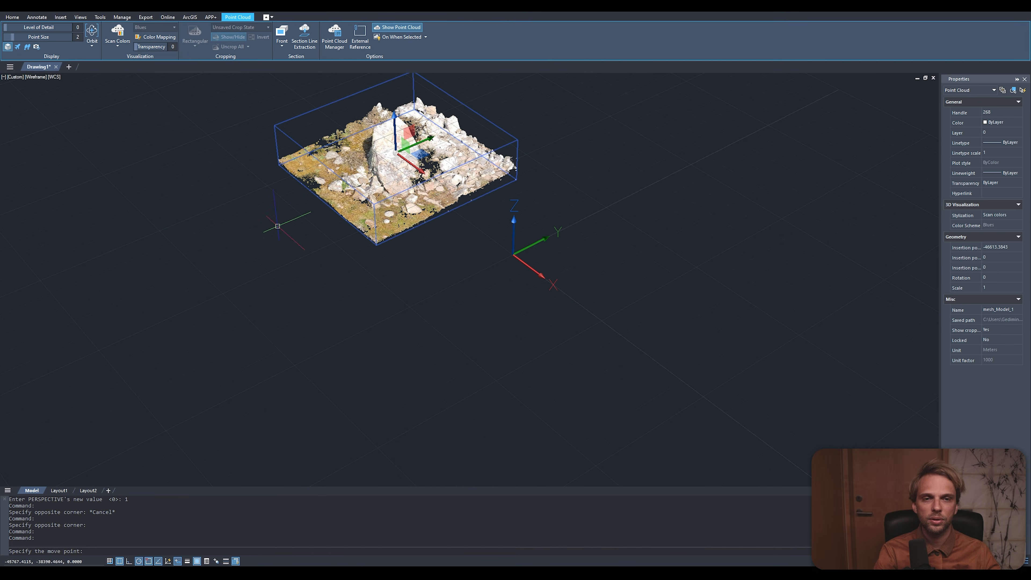
pyautogui.moveTo(428, 139); pyautogui.dragTo(305, 192)
pyautogui.keyDown('shift'); pyautogui.moveTo(349, 280); pyautogui.dragTo(425, 331, button='middle'); pyautogui.keyUp('shift')
pyautogui.scroll(3, 425, 330)
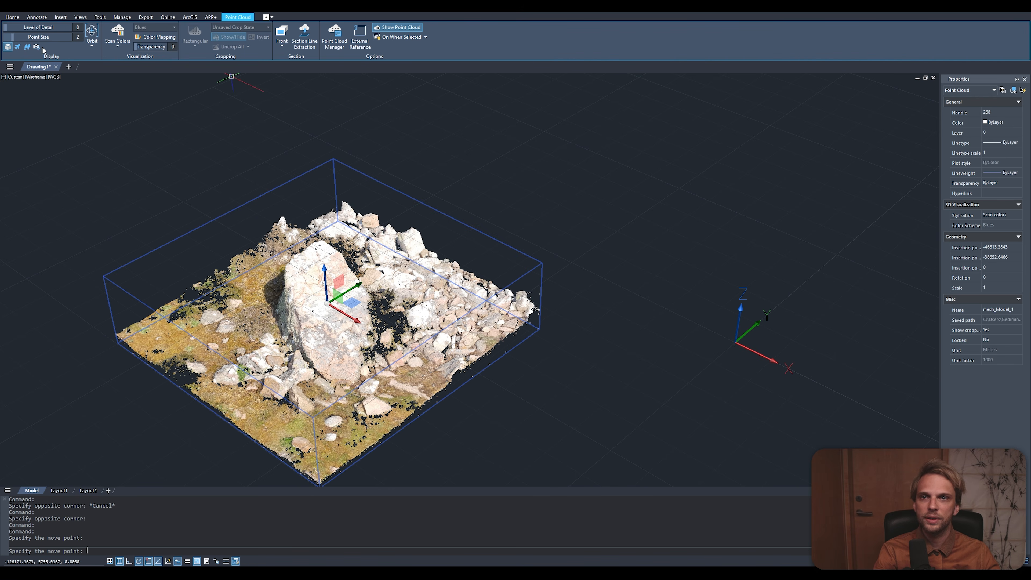
# Raise the point cloud's point size to 8 for comparison, and set it to 1.
pyautogui.moveTo(11, 38); pyautogui.dragTo(54, 45)
pyautogui.scroll(5, 195, 280)
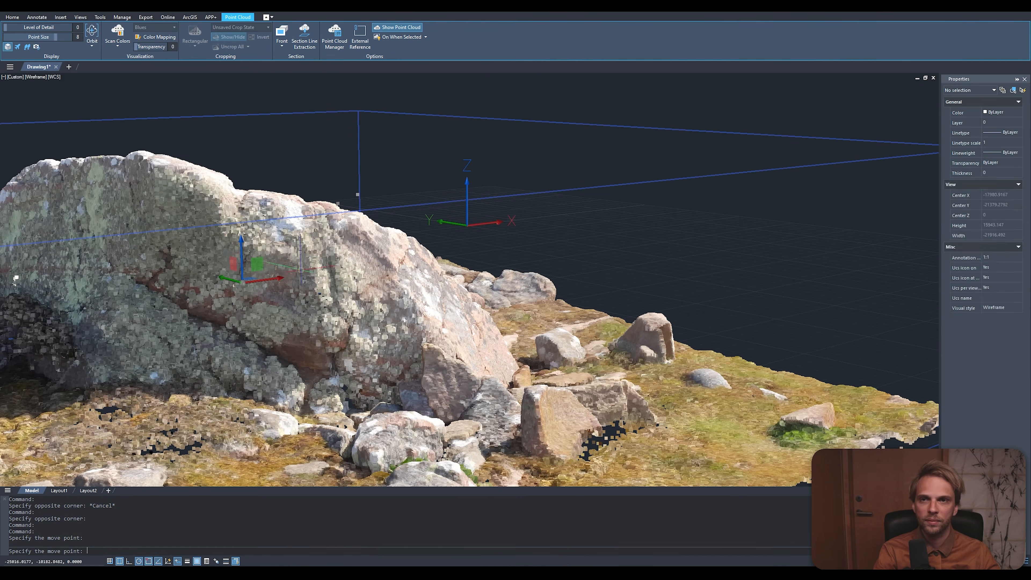
pyautogui.click(301, 269)
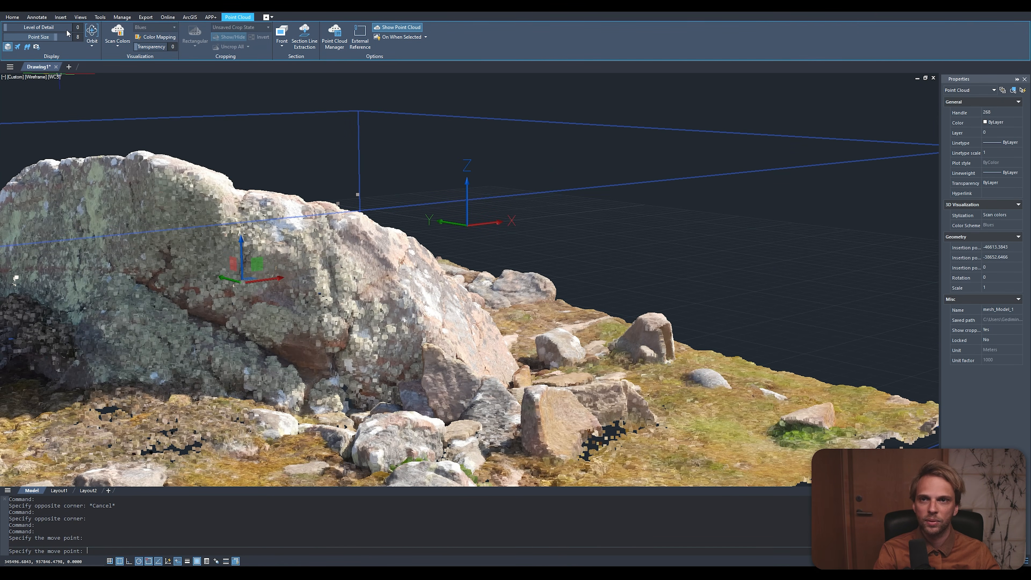
pyautogui.moveTo(56, 37); pyautogui.dragTo(8, 37)
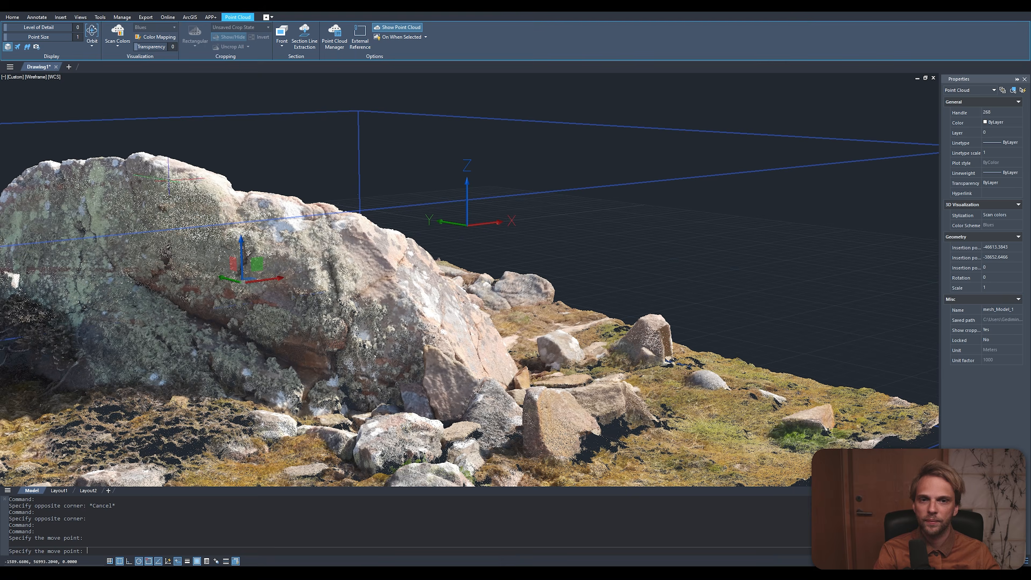
pyautogui.scroll(1, 380, 301)
pyautogui.moveTo(373, 303); pyautogui.dragTo(410, 333, button='middle')
pyautogui.scroll(-2, 397, 345)
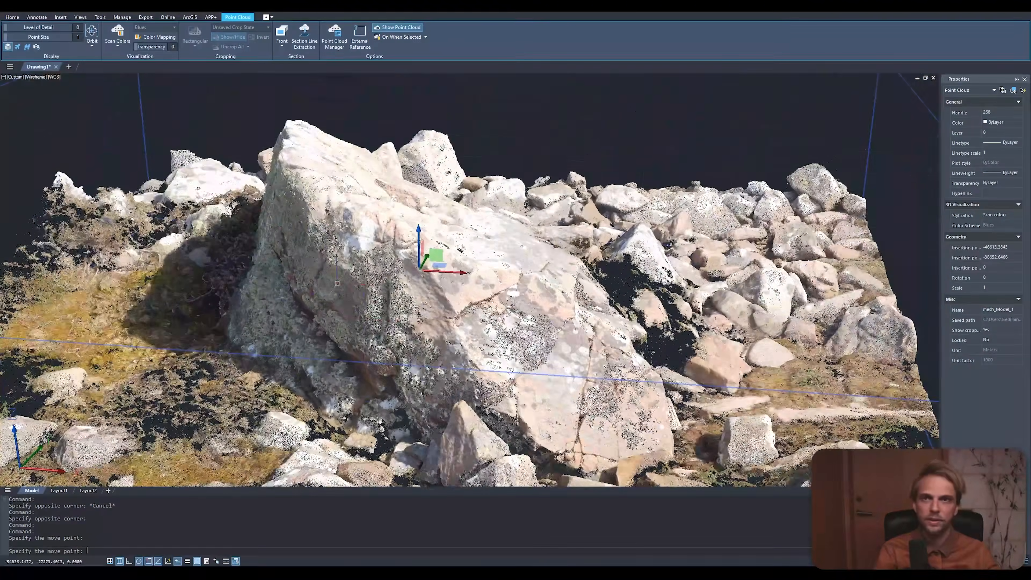
# Try level of detail 7, and 4 with point size 8, and restore level of detail 0 and point size 1.
pyautogui.moveTo(8, 27); pyautogui.dragTo(50, 33)
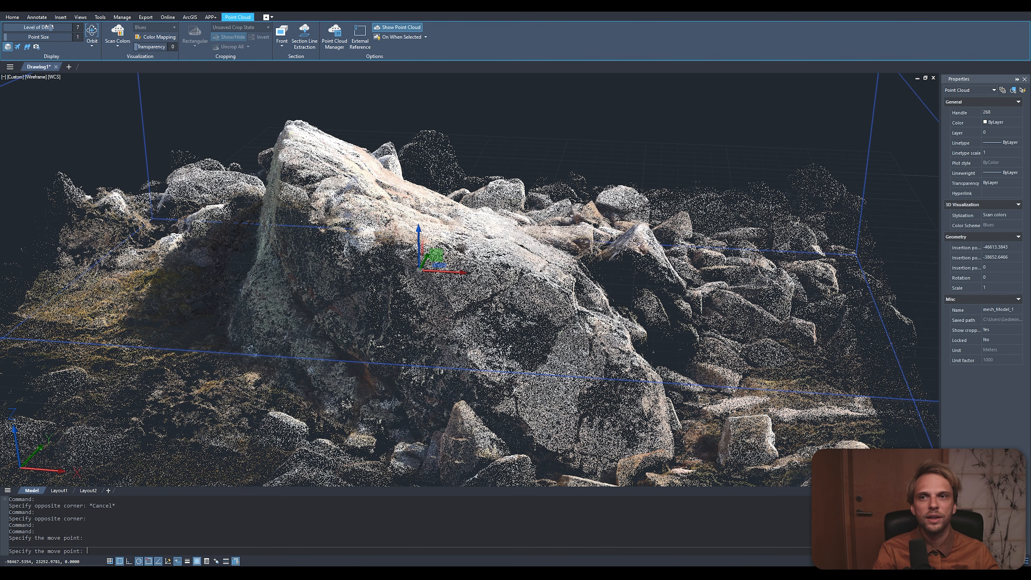
pyautogui.moveTo(56, 29)
pyautogui.mouseDown()
pyautogui.moveTo(73, 28)
pyautogui.moveTo(30, 38)
pyautogui.moveTo(58, 46)
pyautogui.mouseUp()
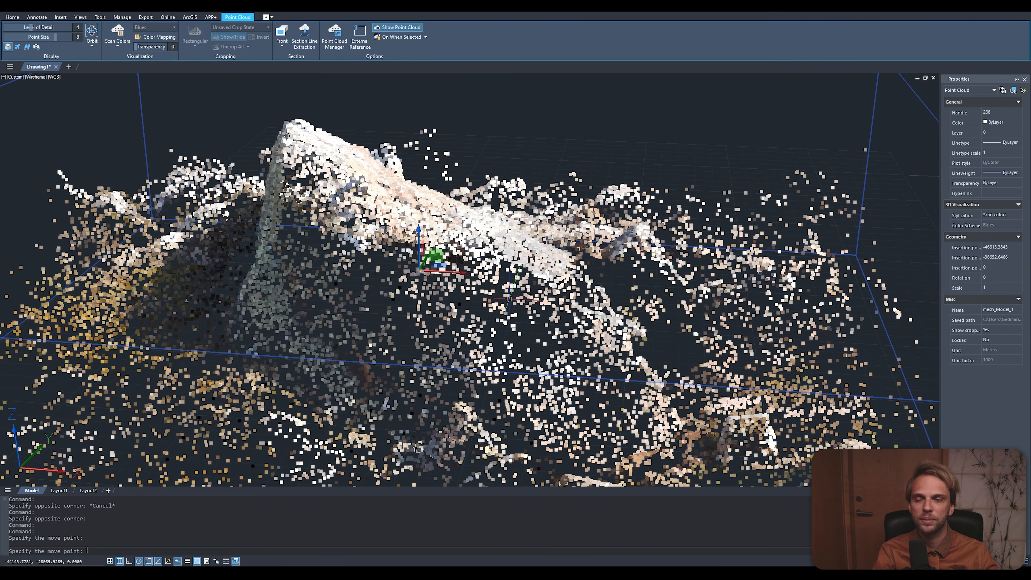
pyautogui.keyDown('shift'); pyautogui.moveTo(515, 296); pyautogui.dragTo(370, 317, button='middle'); pyautogui.keyUp('shift')
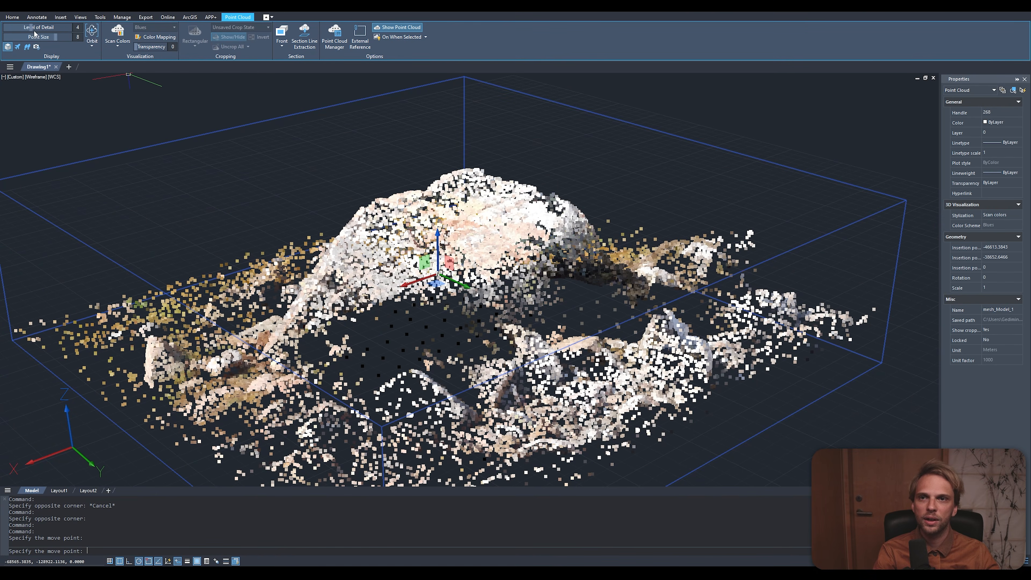
pyautogui.moveTo(24, 27); pyautogui.dragTo(3, 27)
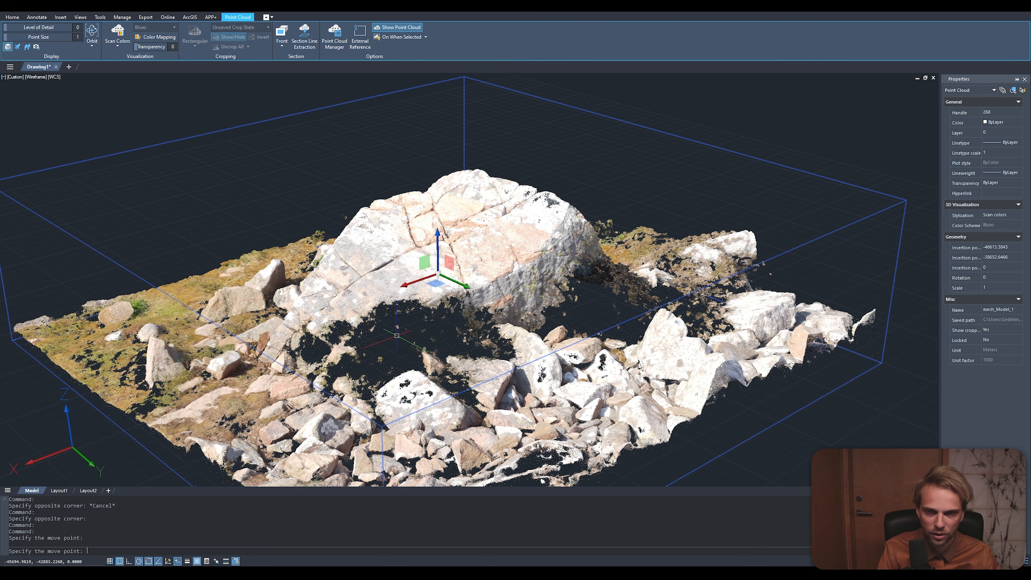
# Set the point cloud's transparency to 0.
pyautogui.keyDown('shift'); pyautogui.moveTo(397, 335); pyautogui.dragTo(418, 306, button='middle'); pyautogui.keyUp('shift')
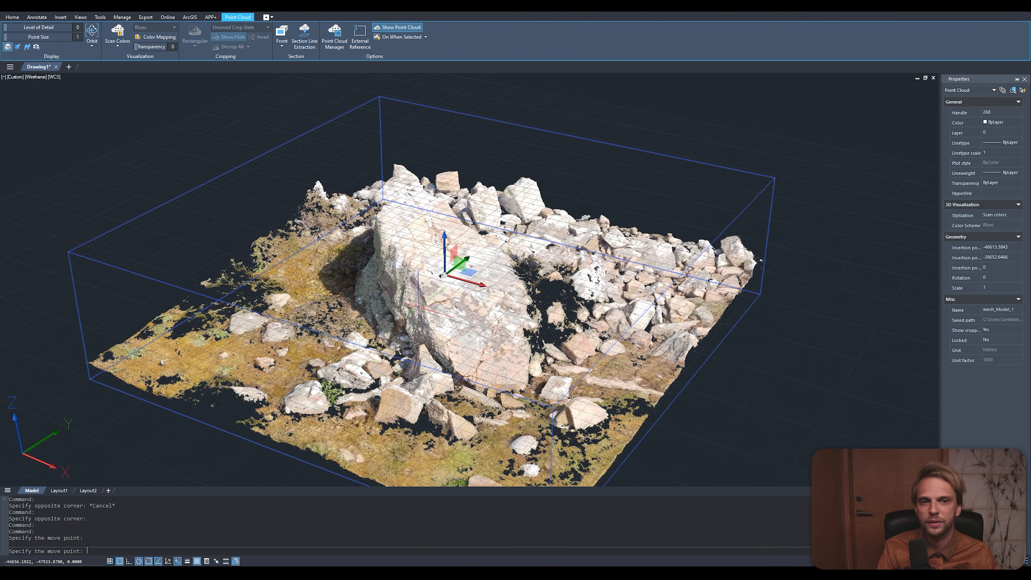
pyautogui.scroll(-2, 418, 306)
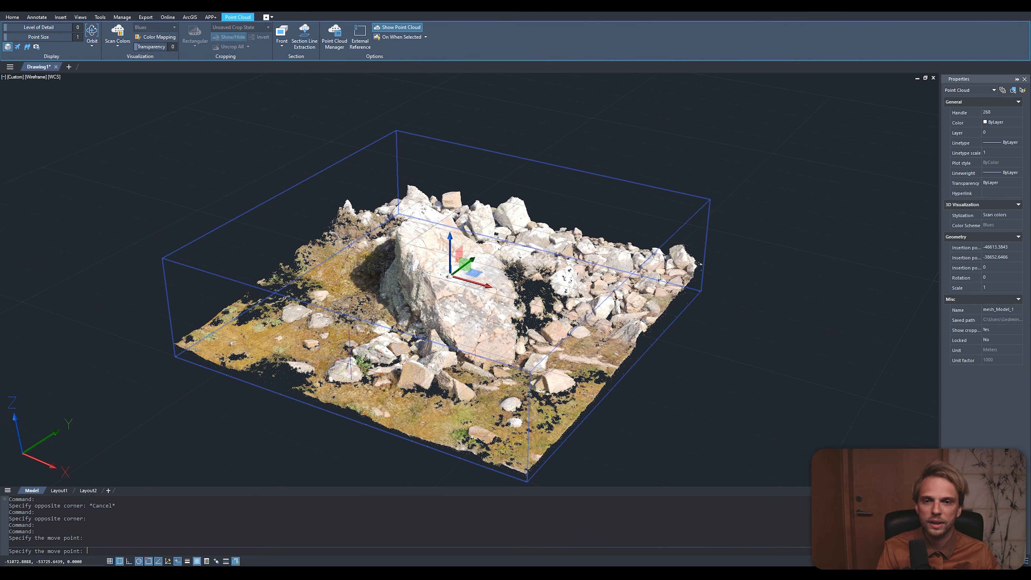
pyautogui.keyDown('shift'); pyautogui.moveTo(348, 379); pyautogui.dragTo(483, 291, button='middle'); pyautogui.keyUp('shift')
pyautogui.scroll(-1, 483, 291)
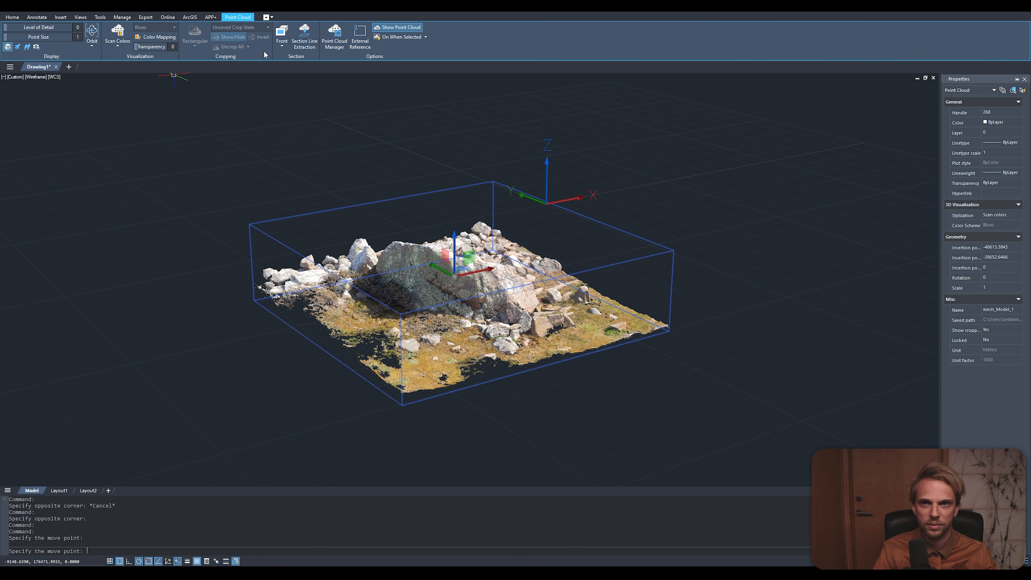
pyautogui.moveTo(139, 48); pyautogui.dragTo(154, 50)
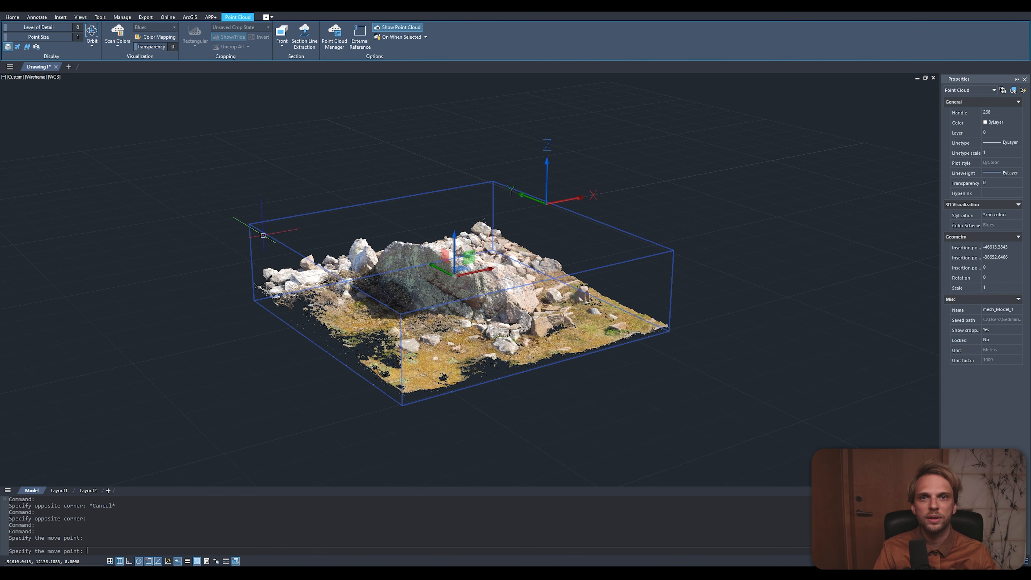
# Try to extract section lines from the point cloud, and undo the last two operations.
pyautogui.keyDown('shift'); pyautogui.moveTo(448, 321); pyautogui.dragTo(340, 320, button='middle'); pyautogui.keyUp('shift')
pyautogui.click(305, 40)
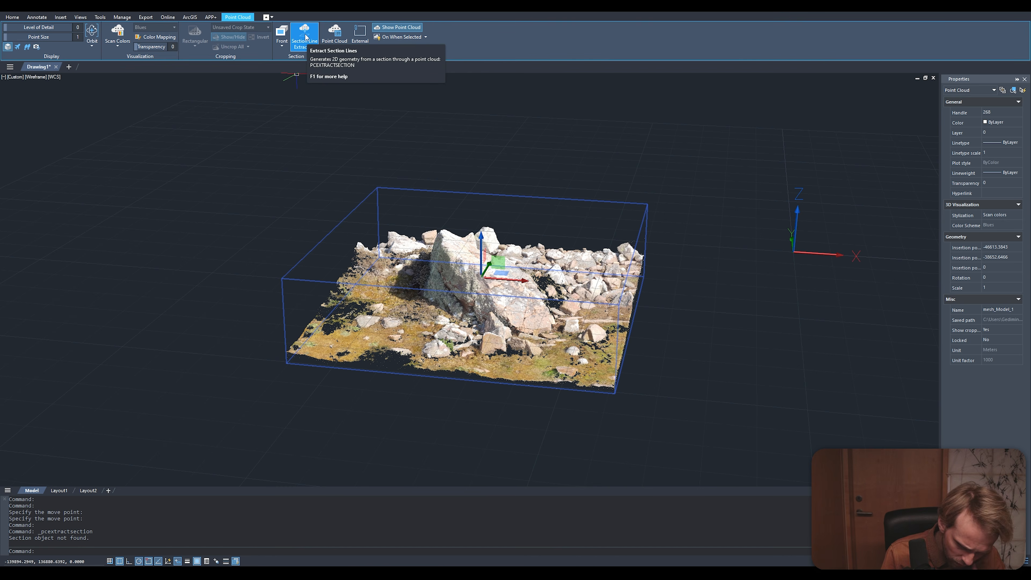
pyautogui.hotkey('ctrl', 'z')
pyautogui.hotkey('ctrl', 'z')
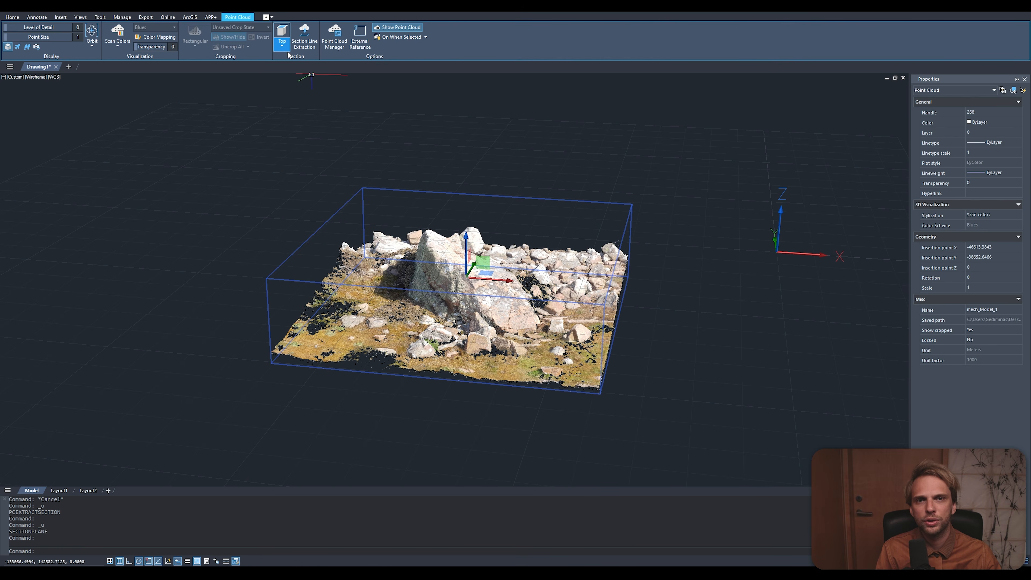
# Create a section plane through the point cloud aligned to Top, and inspect the cut boulder from the side.
pyautogui.click(282, 44)
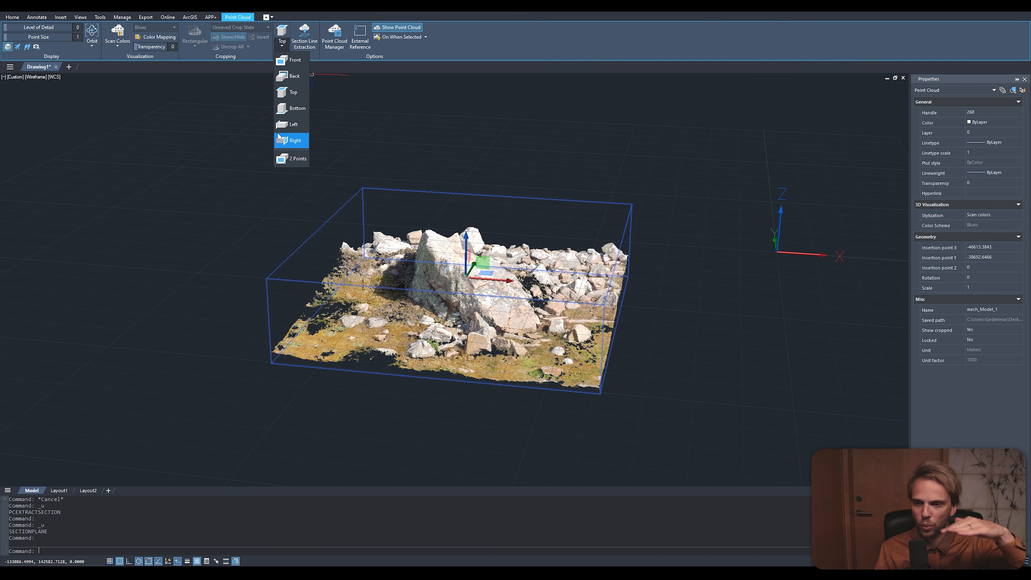
pyautogui.click(292, 92)
pyautogui.keyDown('shift'); pyautogui.moveTo(369, 313); pyautogui.dragTo(397, 329, button='middle'); pyautogui.keyUp('shift')
pyautogui.keyDown('shift'); pyautogui.moveTo(482, 368); pyautogui.dragTo(454, 243, button='middle'); pyautogui.keyUp('shift')
pyautogui.scroll(2, 452, 259)
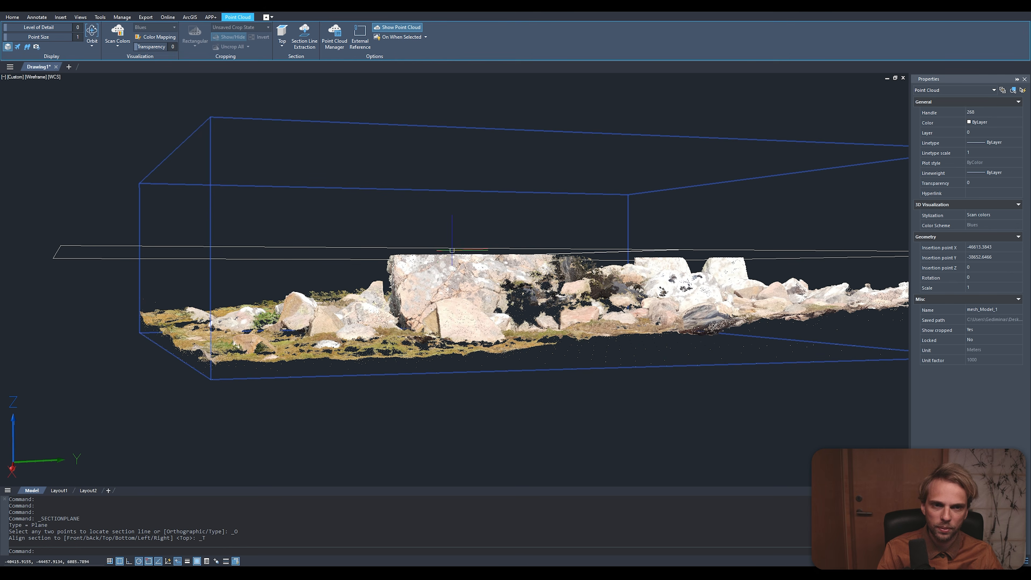
pyautogui.keyDown('shift'); pyautogui.moveTo(324, 245); pyautogui.dragTo(508, 345, button='middle'); pyautogui.keyUp('shift')
pyautogui.scroll(-3, 255, 350)
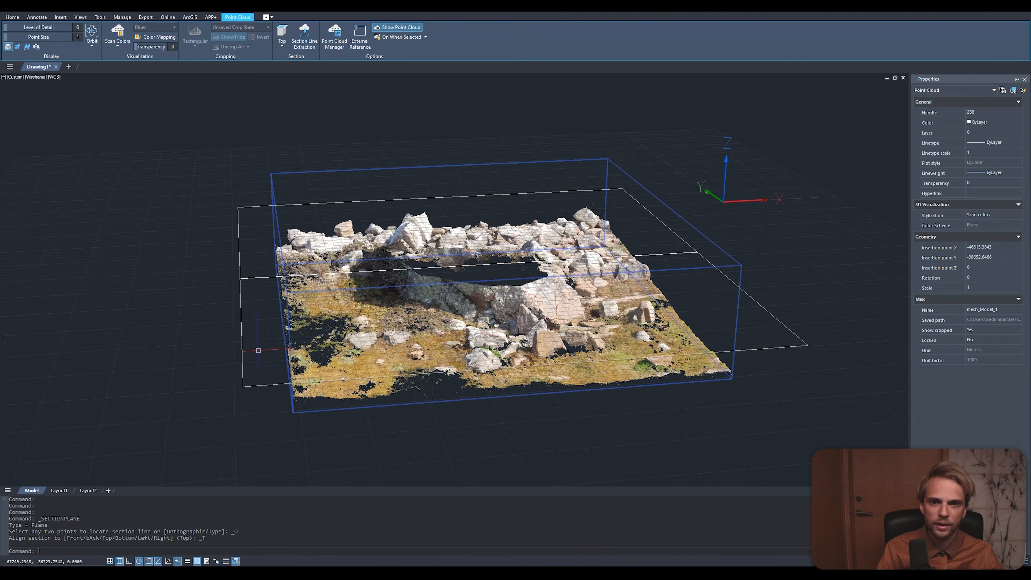
# Lower the horizontal section plane vertically through the point cloud to a section offset of about 1196.
pyautogui.moveTo(235, 366); pyautogui.dragTo(211, 365, button='middle')
pyautogui.click(279, 354)
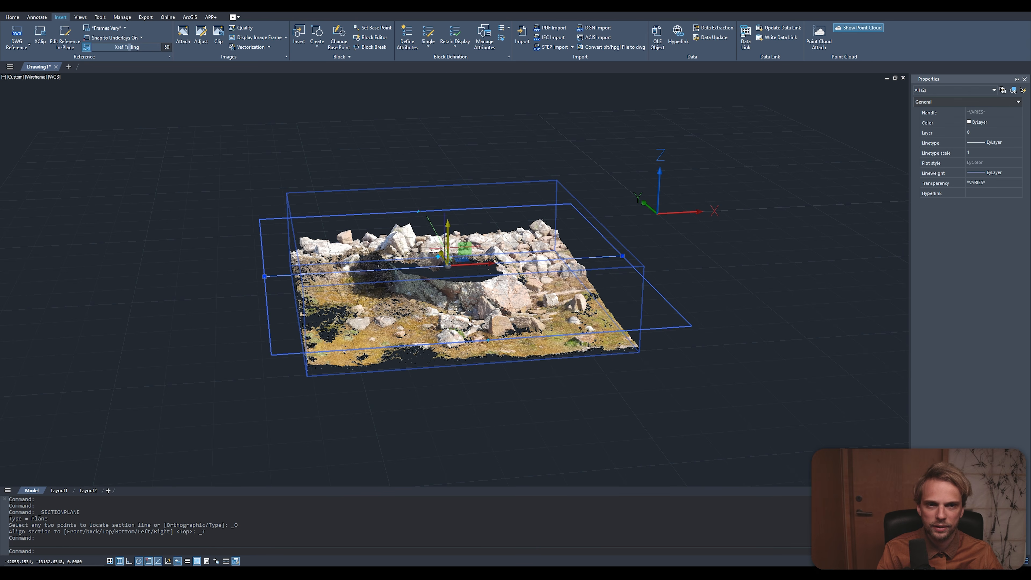
pyautogui.click(447, 229)
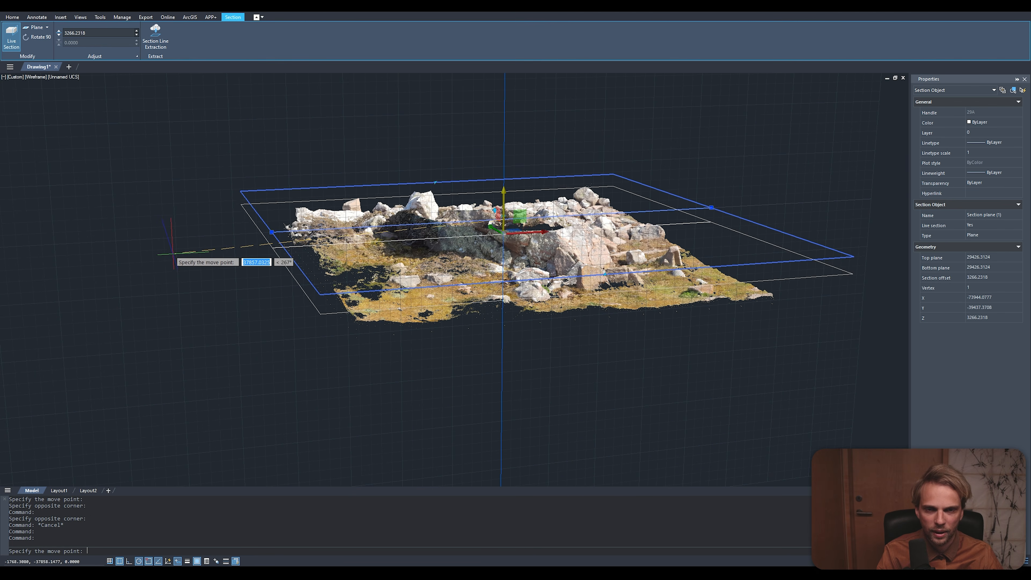
pyautogui.click(171, 256)
pyautogui.keyDown('shift'); pyautogui.moveTo(577, 353); pyautogui.dragTo(466, 349, button='middle'); pyautogui.keyUp('shift')
pyautogui.keyDown('shift'); pyautogui.moveTo(372, 336); pyautogui.dragTo(402, 352, button='middle'); pyautogui.keyUp('shift')
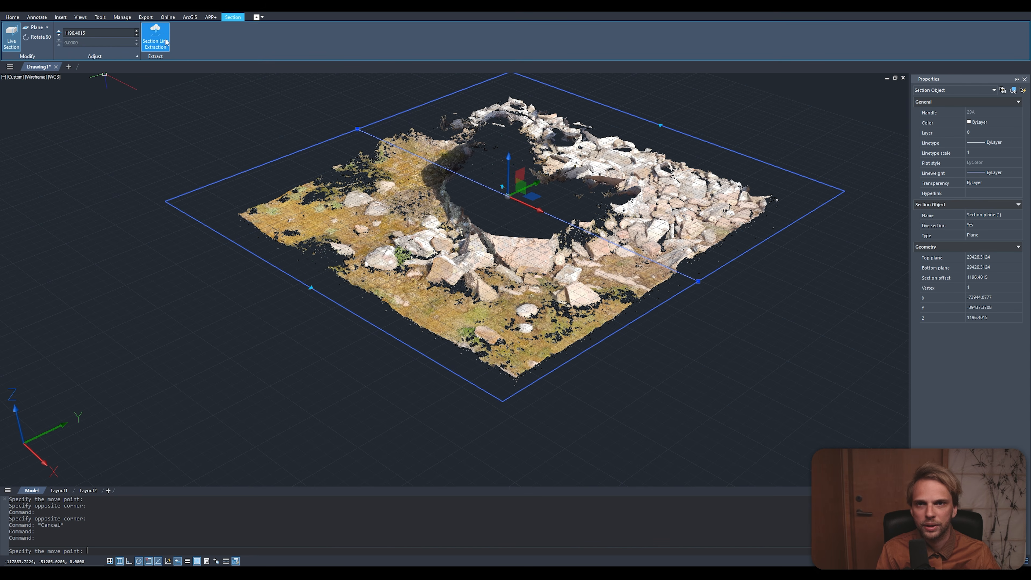
# Extract the point cloud's entire cross section as green lines on the current layer, with minimum line length 100 and collinear angle tolerance 5.
pyautogui.click(159, 28)
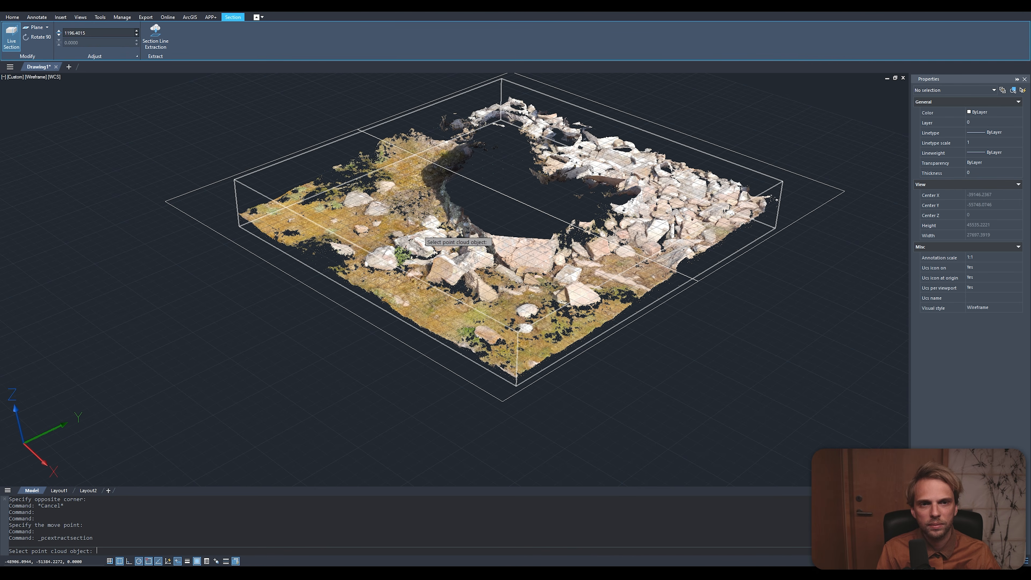
pyautogui.click(421, 234)
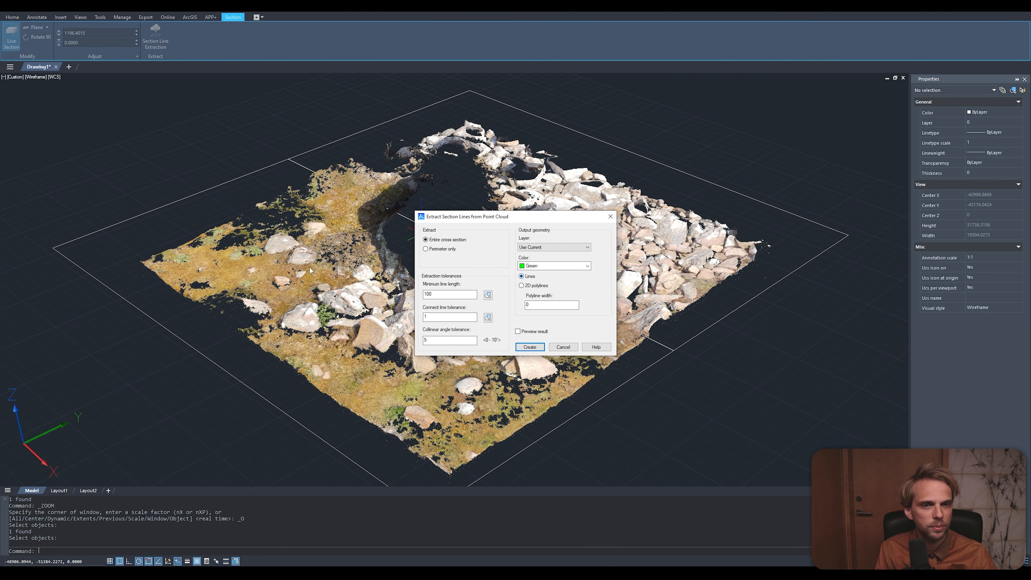
pyautogui.click(530, 346)
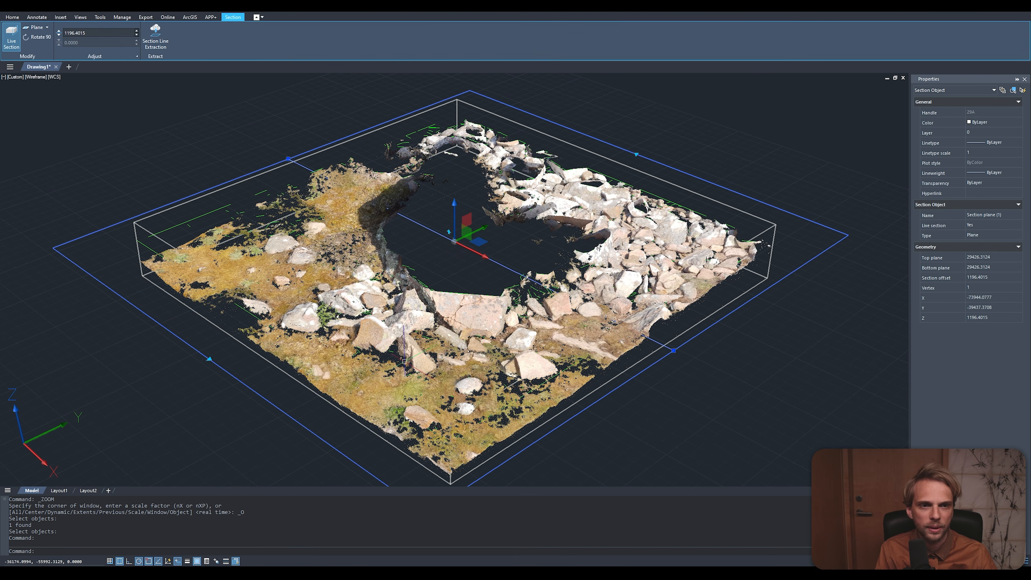
# Move the section plane about 57,400 units along the negative X axis, clear of the point cloud.
pyautogui.scroll(-6, 404, 361)
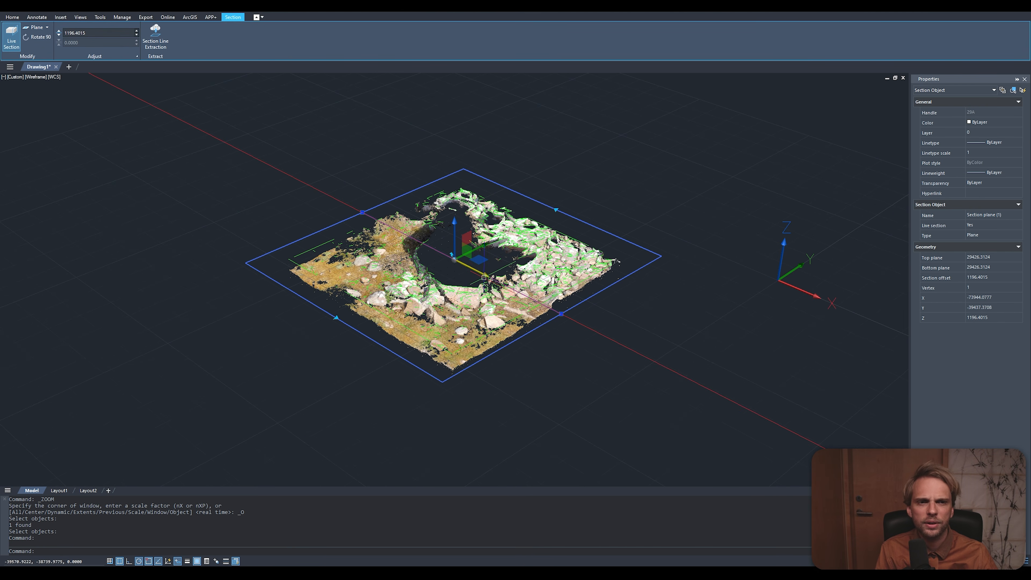
pyautogui.click(454, 259)
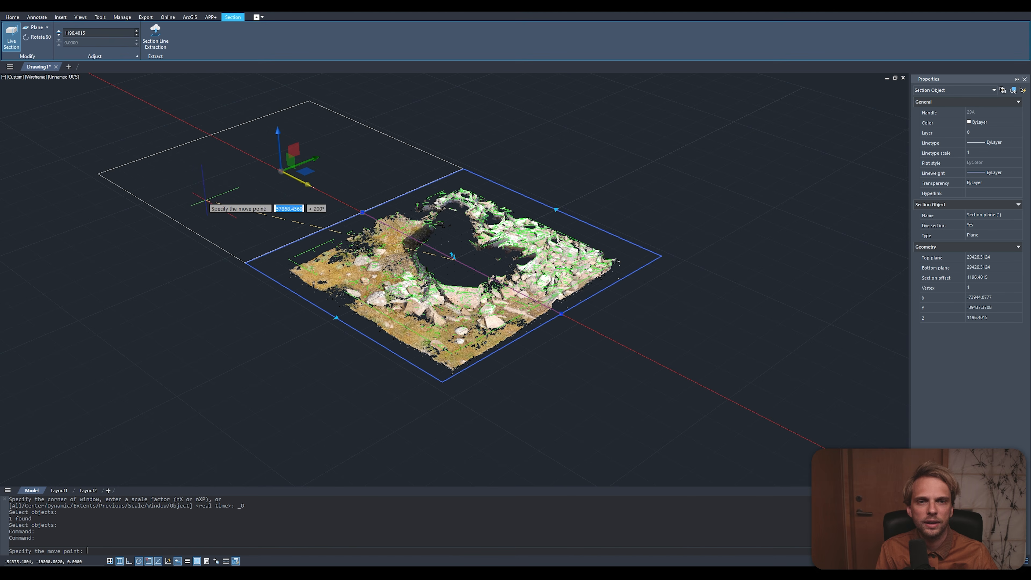
pyautogui.click(208, 191)
pyautogui.press('Escape')
pyautogui.press('Escape')
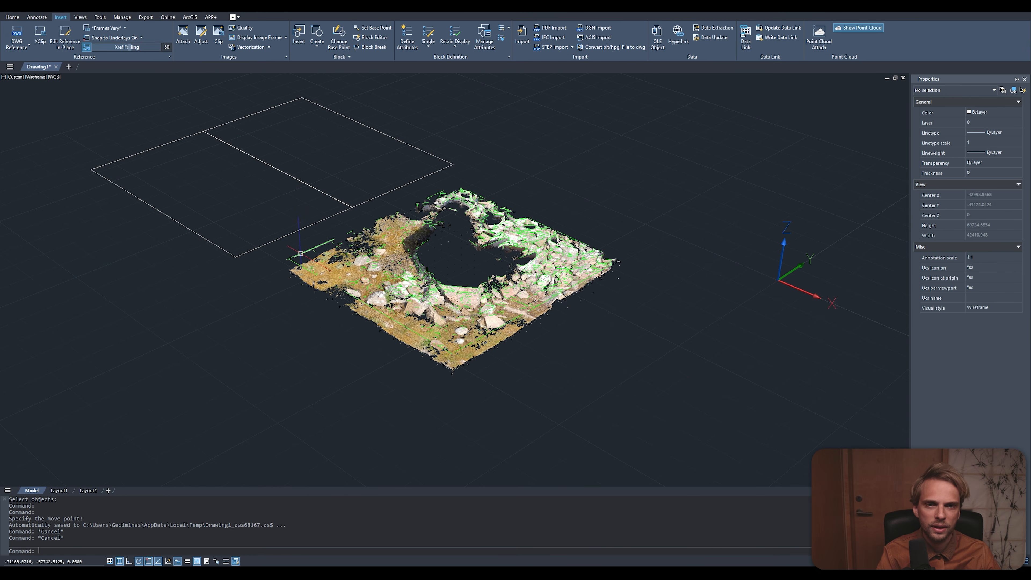
# Move the point cloud about 58,200 units along the positive X axis, away from the extracted green section lines.
pyautogui.scroll(5, 337, 249)
pyautogui.scroll(-3, 437, 235)
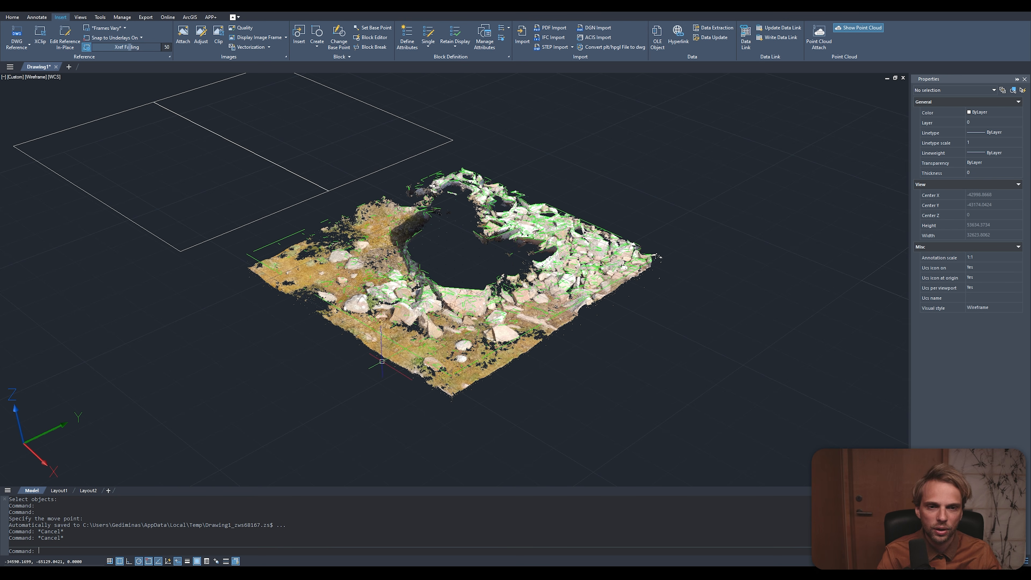
pyautogui.click(382, 361)
pyautogui.keyDown('shift'); pyautogui.moveTo(466, 260); pyautogui.dragTo(485, 258, button='middle'); pyautogui.keyUp('shift')
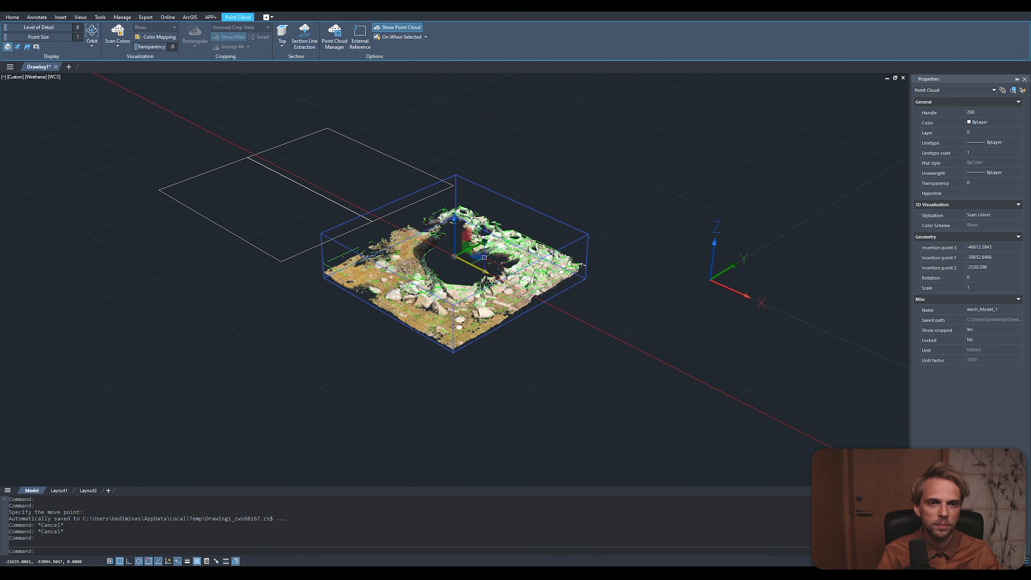
pyautogui.scroll(-1, 485, 258)
pyautogui.click(482, 274)
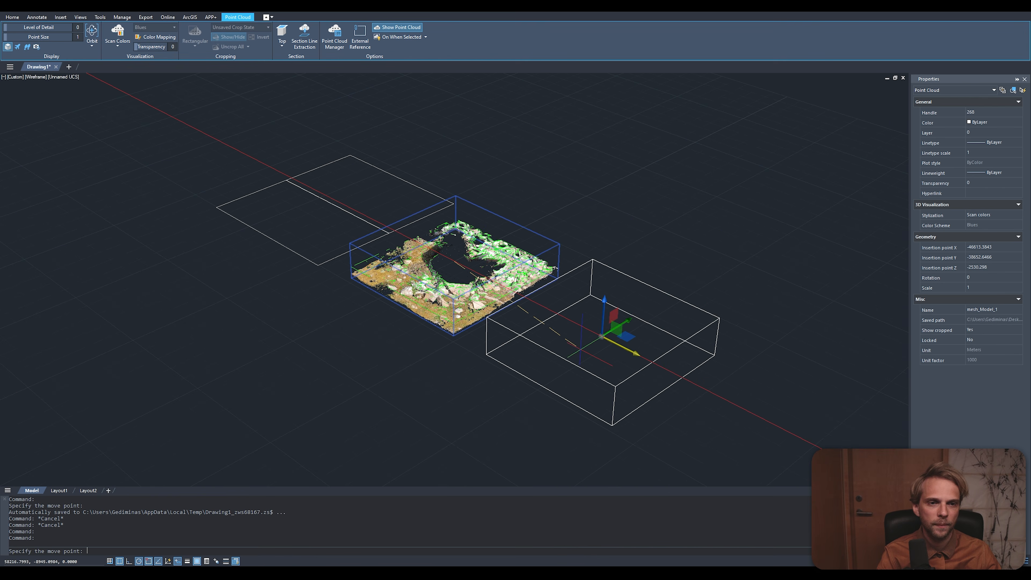
pyautogui.click(580, 350)
pyautogui.click(375, 367)
pyautogui.click(290, 440)
pyautogui.press('Escape')
pyautogui.press('Escape')
# Examine the extracted green section lines between the section plane and the sectioned point cloud from several viewpoints.
pyautogui.scroll(3, 459, 268)
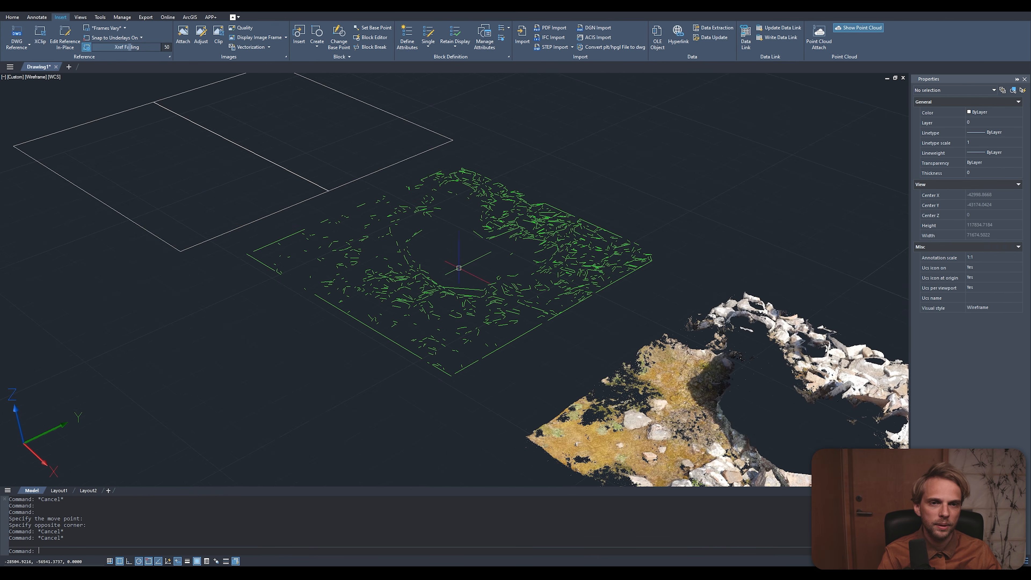
pyautogui.scroll(2, 459, 268)
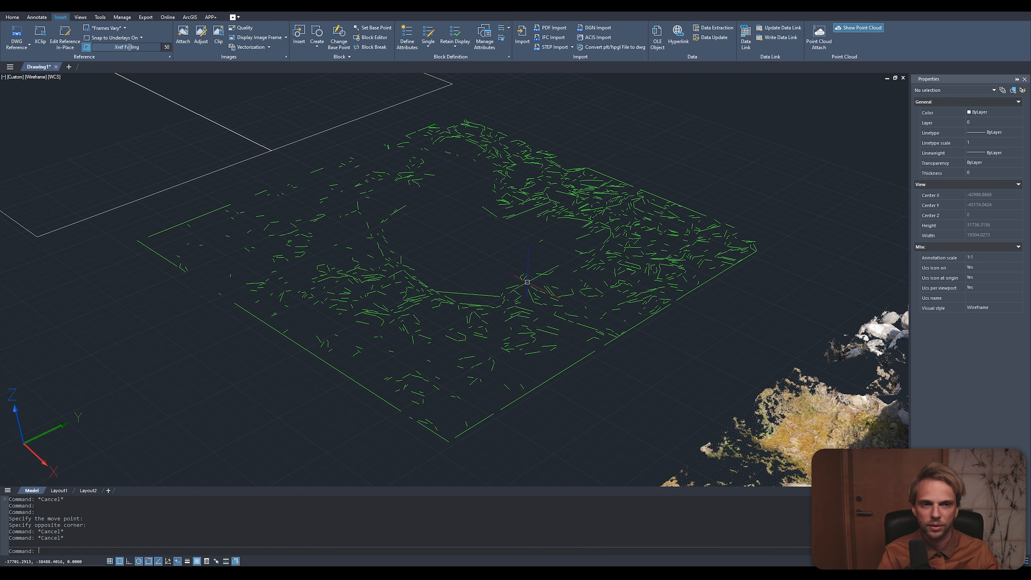
pyautogui.scroll(-4, 455, 267)
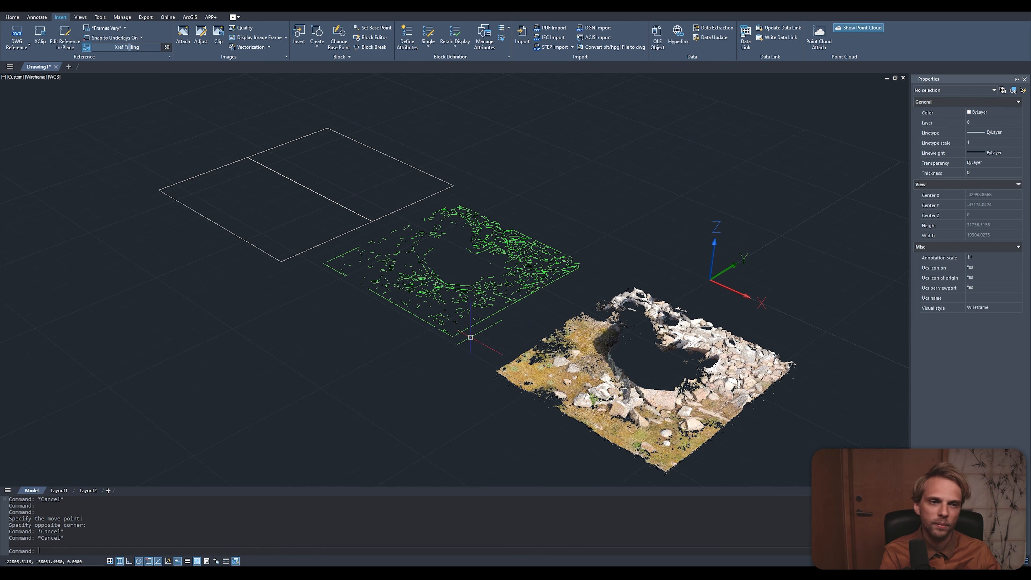
pyautogui.click(502, 368)
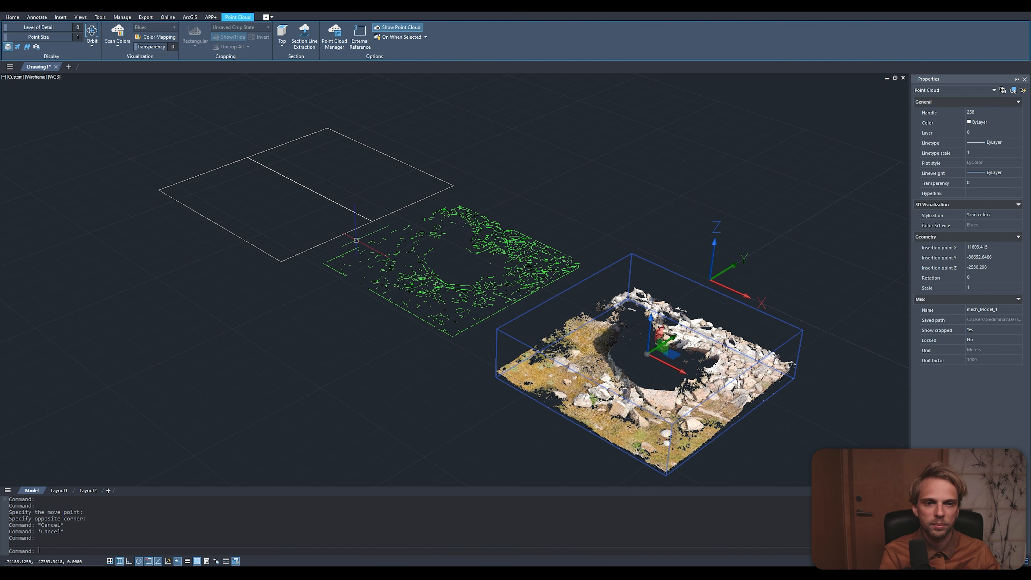
pyautogui.press('Escape')
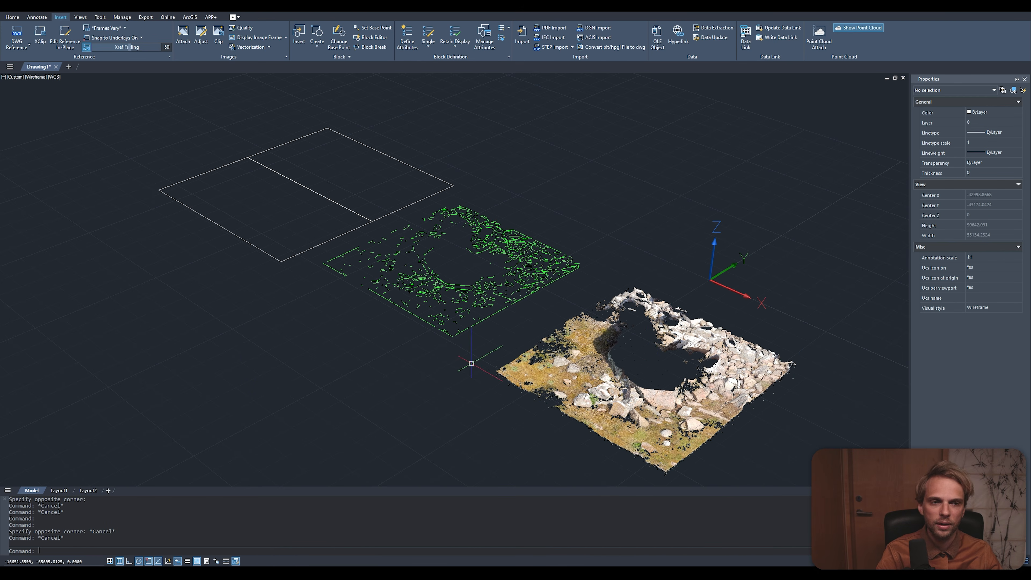
pyautogui.keyDown('shift'); pyautogui.moveTo(428, 352); pyautogui.dragTo(495, 340, button='middle'); pyautogui.keyUp('shift')
pyautogui.click(645, 223)
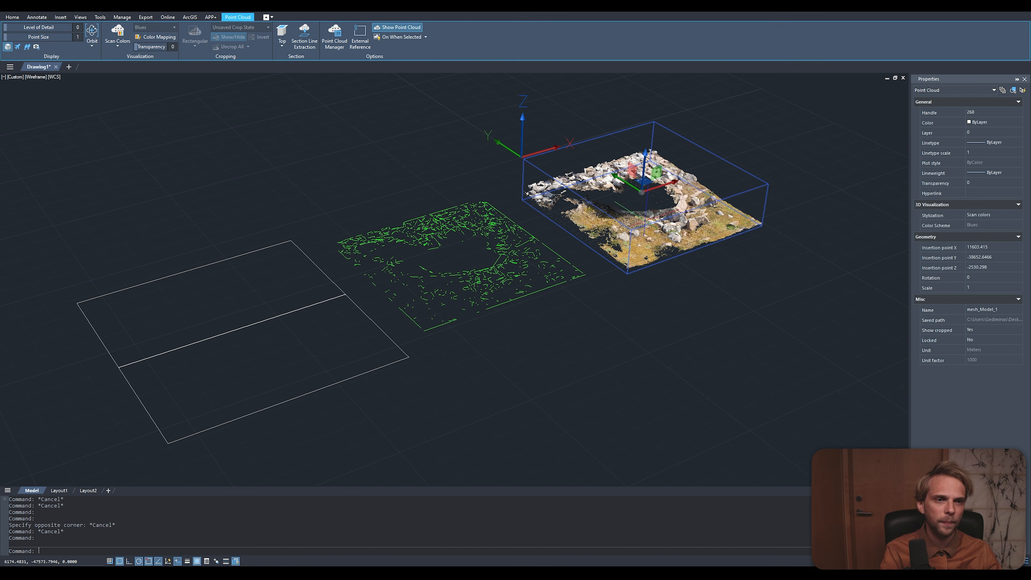
pyautogui.moveTo(219, 344); pyautogui.dragTo(159, 327)
pyautogui.press('Escape')
pyautogui.press('Escape')
pyautogui.press('Escape')
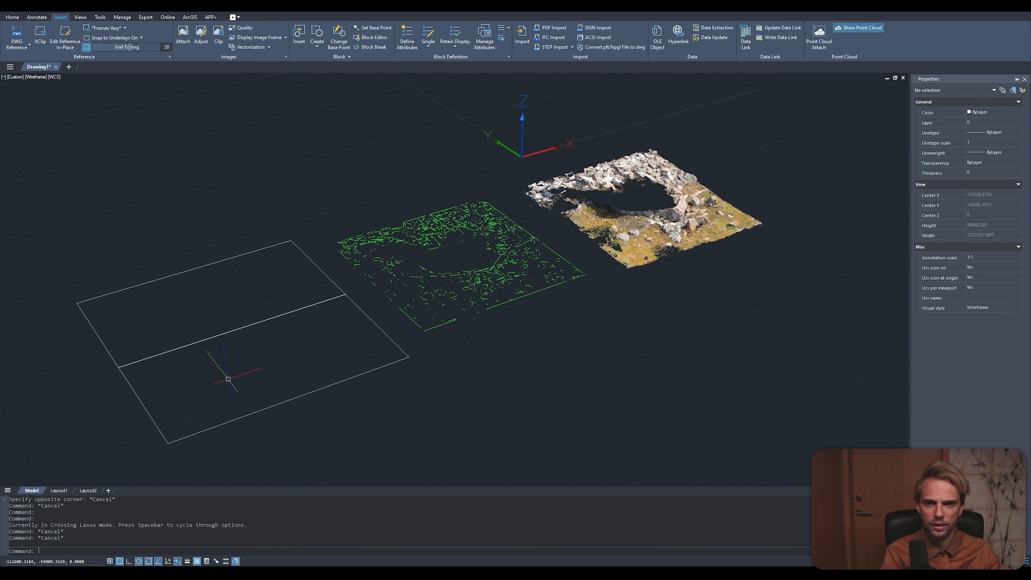
# Flip the section plane's live section direction to preview the cut-off part, flip it back, and delete the section plane.
pyautogui.moveTo(229, 374)
pyautogui.mouseDown()
pyautogui.moveTo(166, 314)
pyautogui.moveTo(217, 286)
pyautogui.mouseUp()
pyautogui.scroll(3, 135, 337)
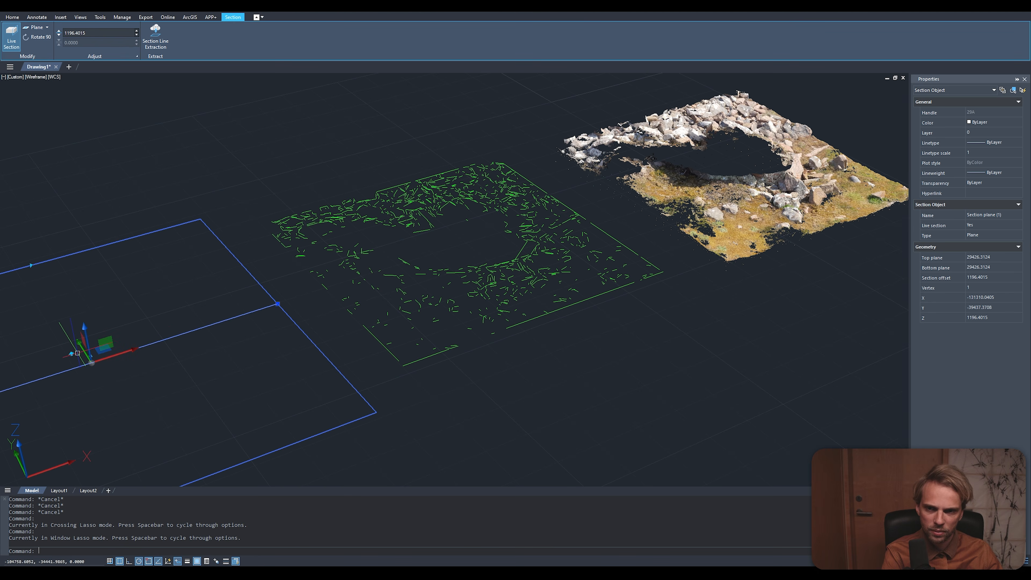
pyautogui.click(71, 353)
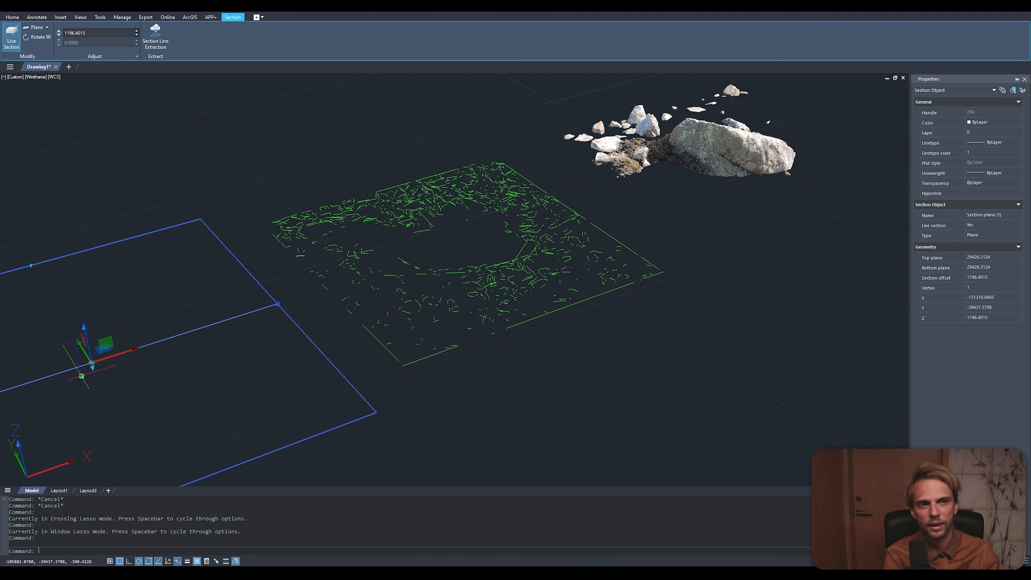
pyautogui.scroll(-3, 228, 349)
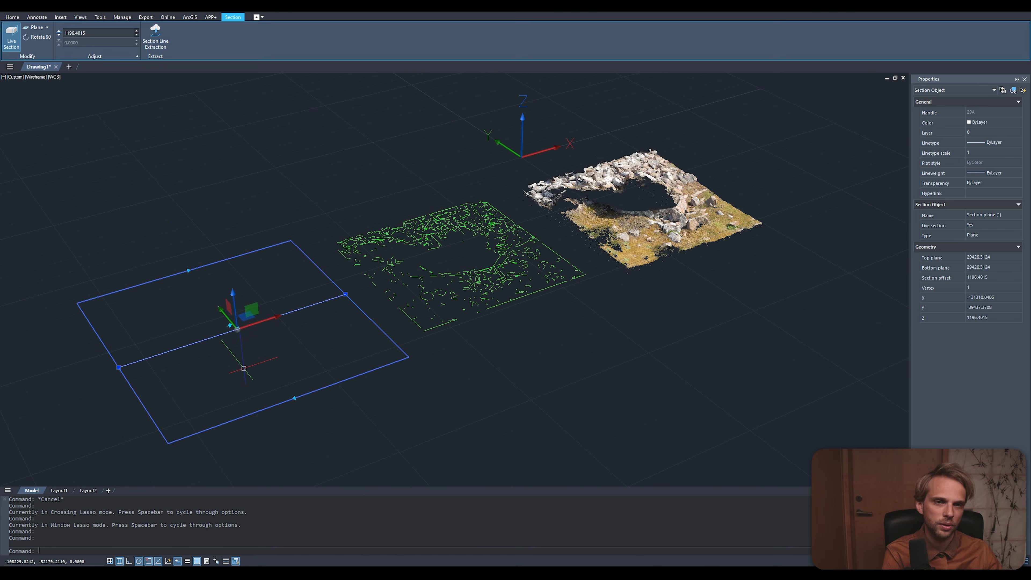
pyautogui.press('Delete')
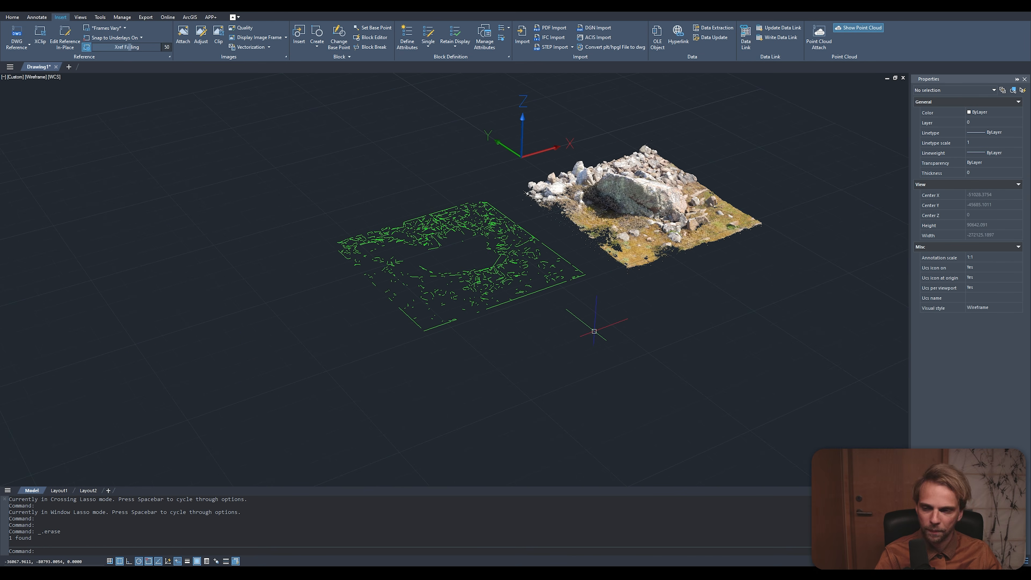
# Inspect the full point cloud beside its section lines and look over the available add-on applications.
pyautogui.keyDown('shift'); pyautogui.moveTo(616, 323); pyautogui.dragTo(493, 318, button='middle'); pyautogui.keyUp('shift')
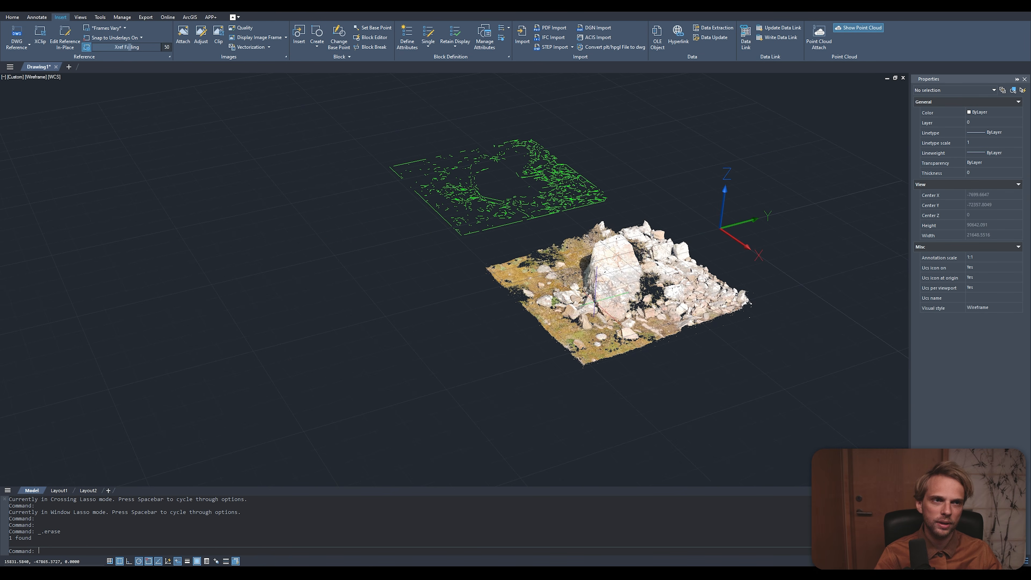
pyautogui.click(593, 299)
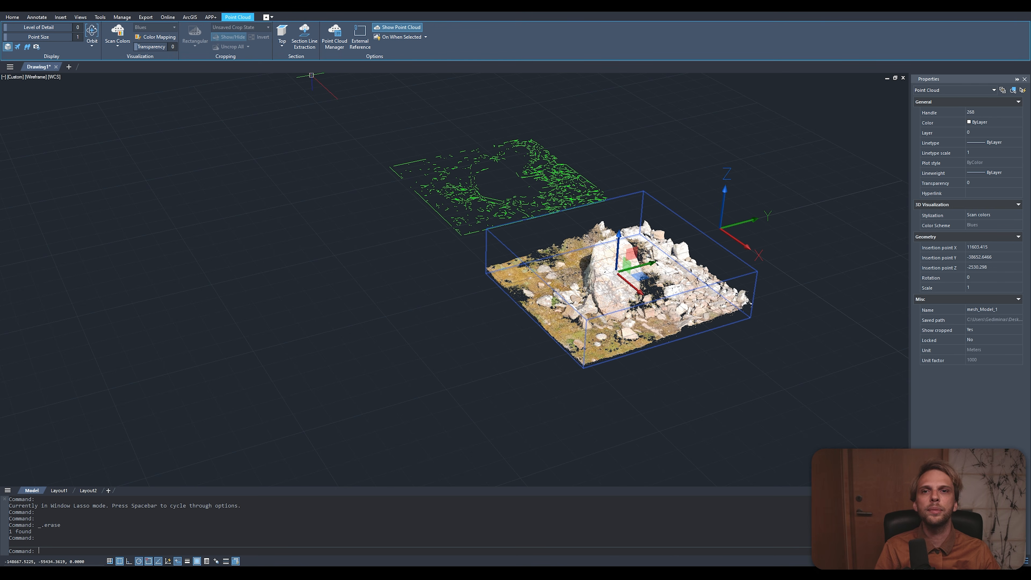
pyautogui.click(210, 17)
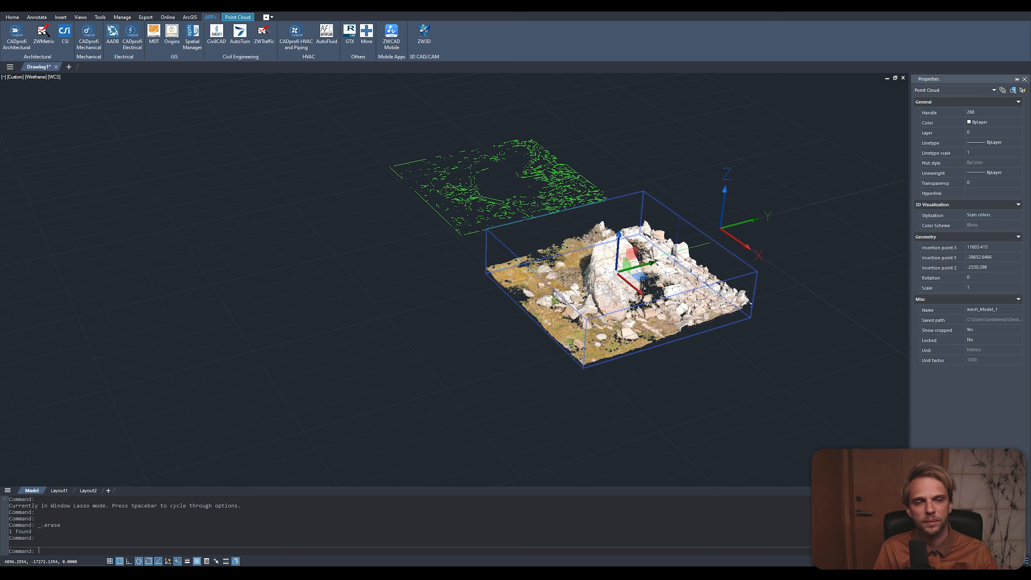
pyautogui.scroll(4, 690, 260)
pyautogui.keyDown('shift'); pyautogui.moveTo(669, 280); pyautogui.dragTo(714, 296, button='middle'); pyautogui.keyUp('shift')
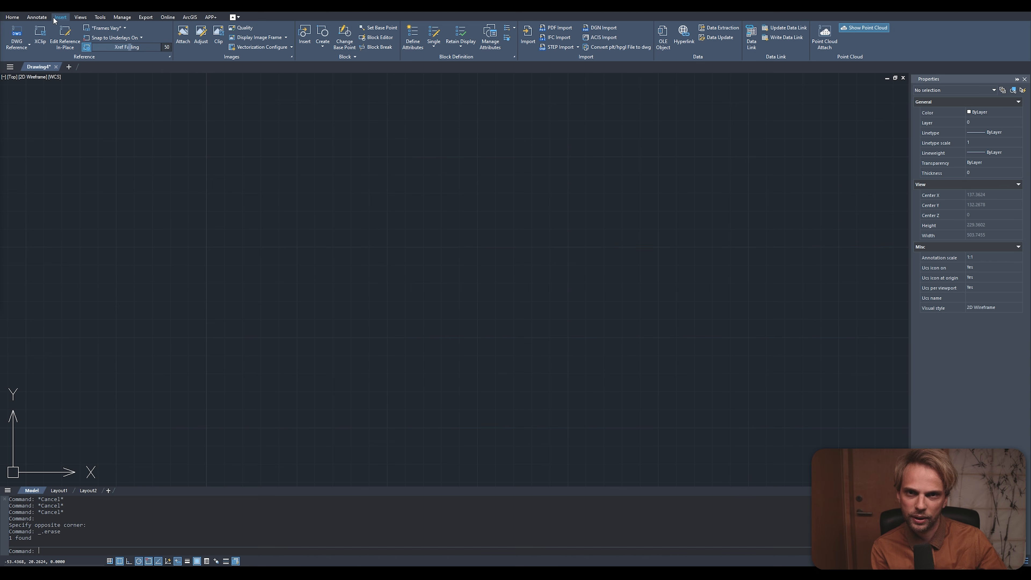
# Import page 1 of the topographic plan PDF at scale 1 and rotation 0, using the PDF layers.
pyautogui.click(559, 28)
pyautogui.click(271, 249)
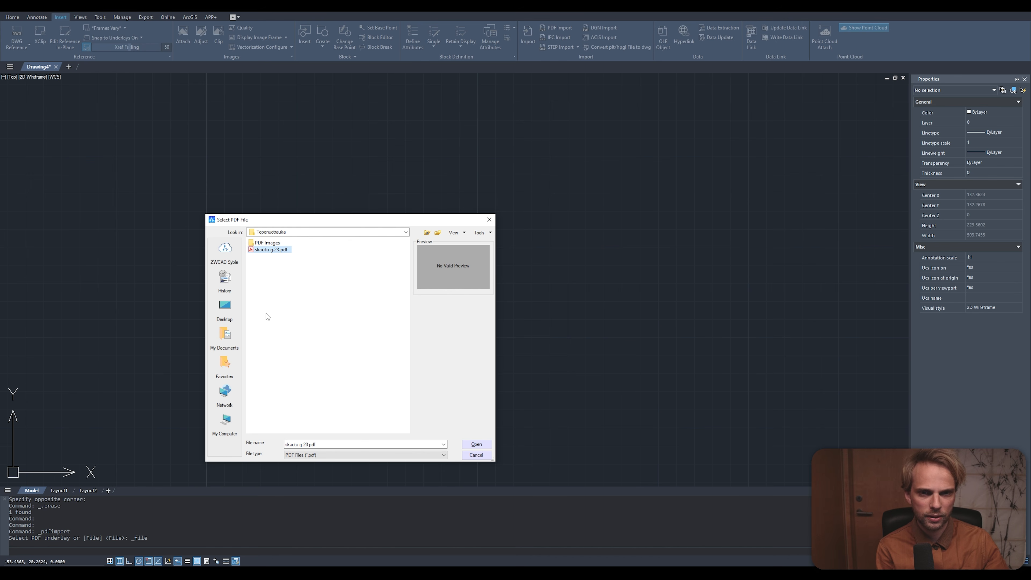
pyautogui.click(479, 446)
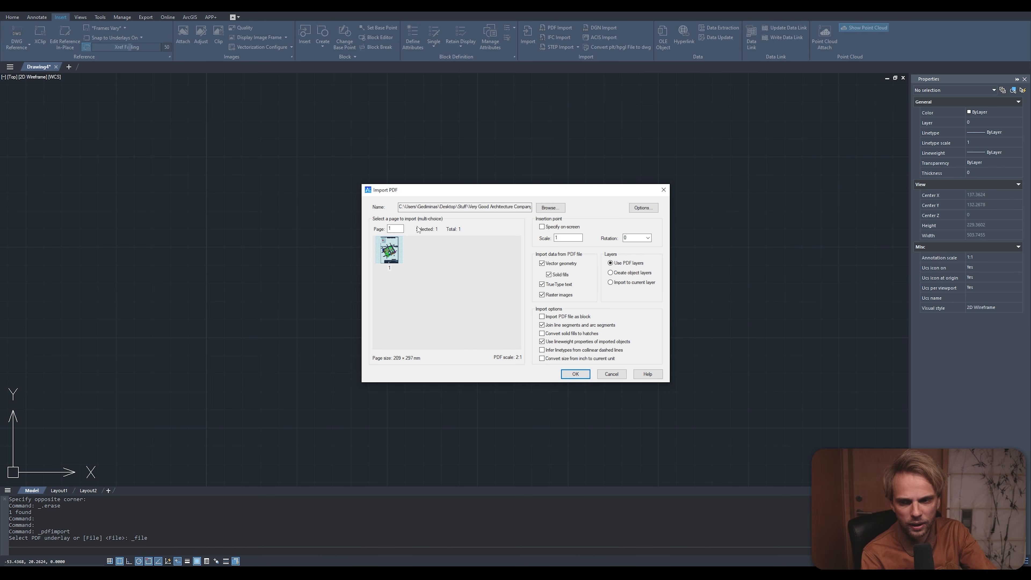
pyautogui.click(576, 374)
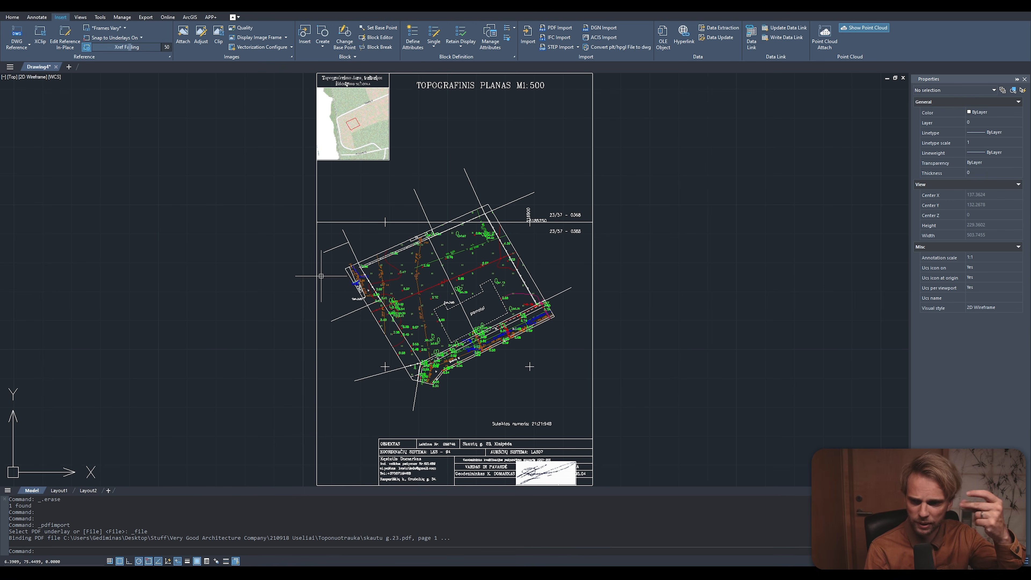
# Examine the imported plan's linework, checking what object type the tree height text consists of.
pyautogui.scroll(6, 345, 267)
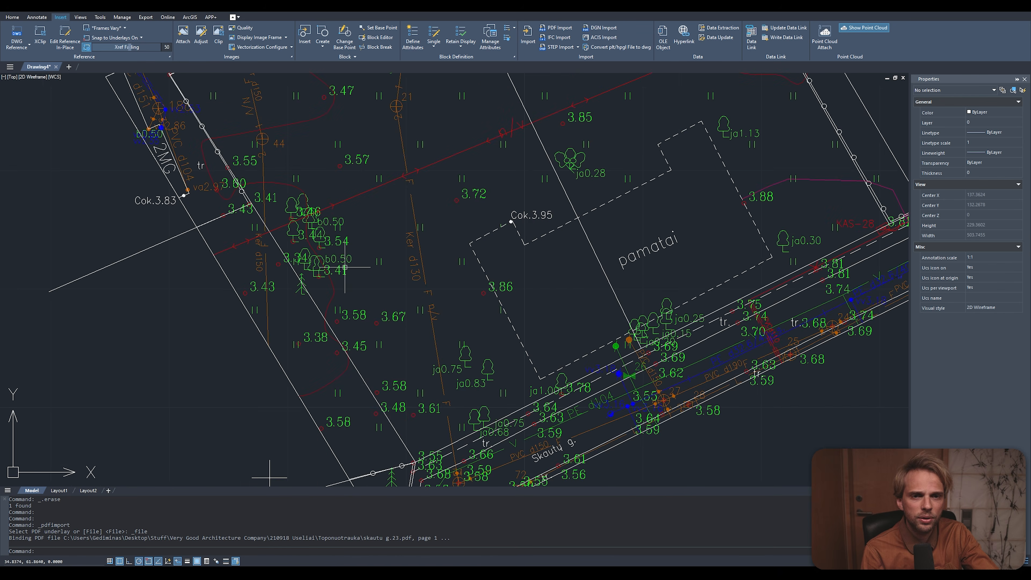
pyautogui.scroll(4, 314, 235)
pyautogui.click(403, 169)
pyautogui.click(364, 212)
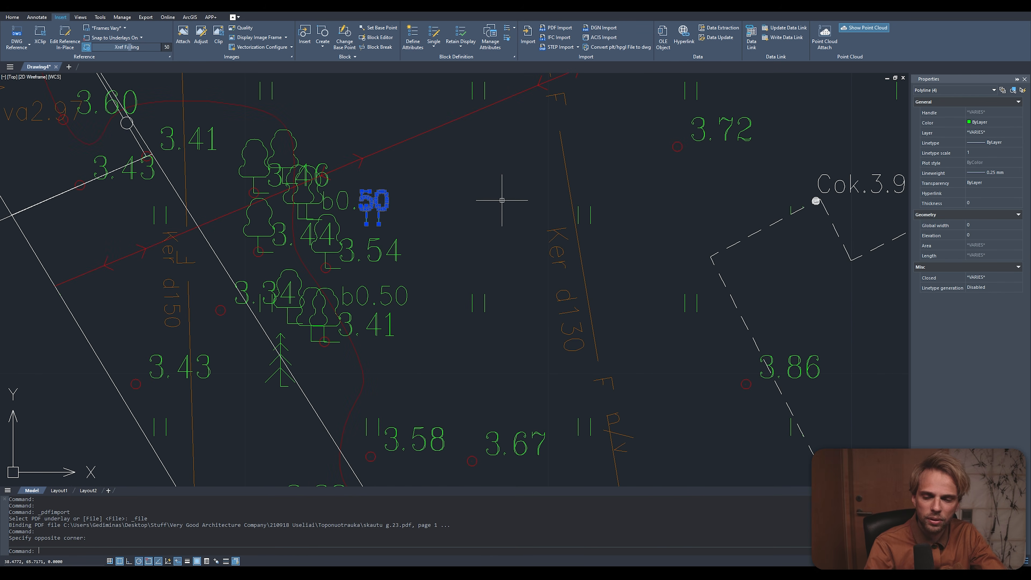
pyautogui.press('Escape')
pyautogui.scroll(-4, 528, 179)
pyautogui.scroll(-4, 569, 154)
pyautogui.moveTo(579, 139); pyautogui.dragTo(497, 261, button='middle')
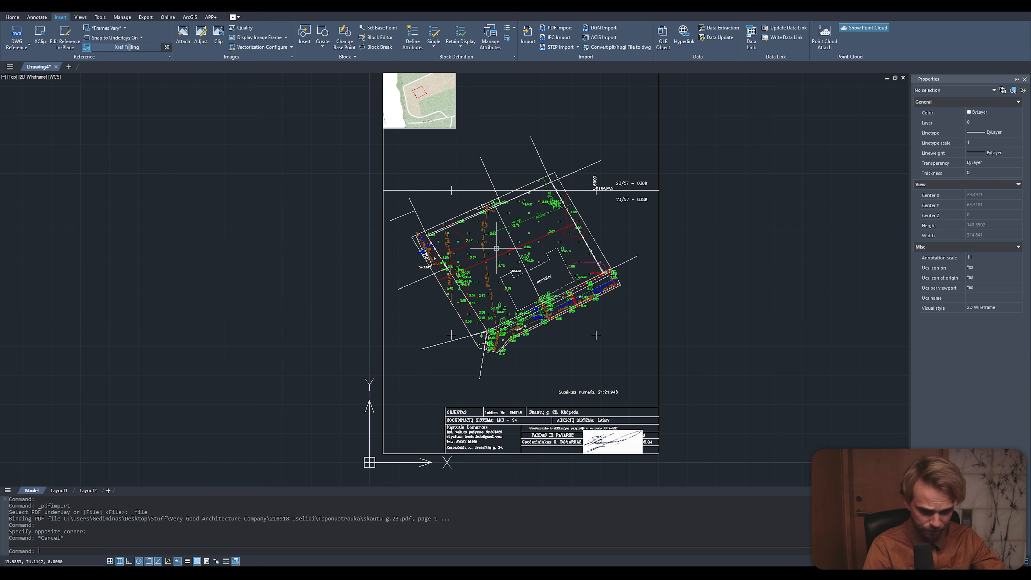
# Erase the entire imported topographic plan from the drawing.
pyautogui.scroll(-2, 573, 296)
pyautogui.moveTo(697, 447)
pyautogui.mouseDown()
pyautogui.moveTo(276, 142)
pyautogui.moveTo(593, 72)
pyautogui.moveTo(642, 97)
pyautogui.mouseUp()
pyautogui.press('Delete')
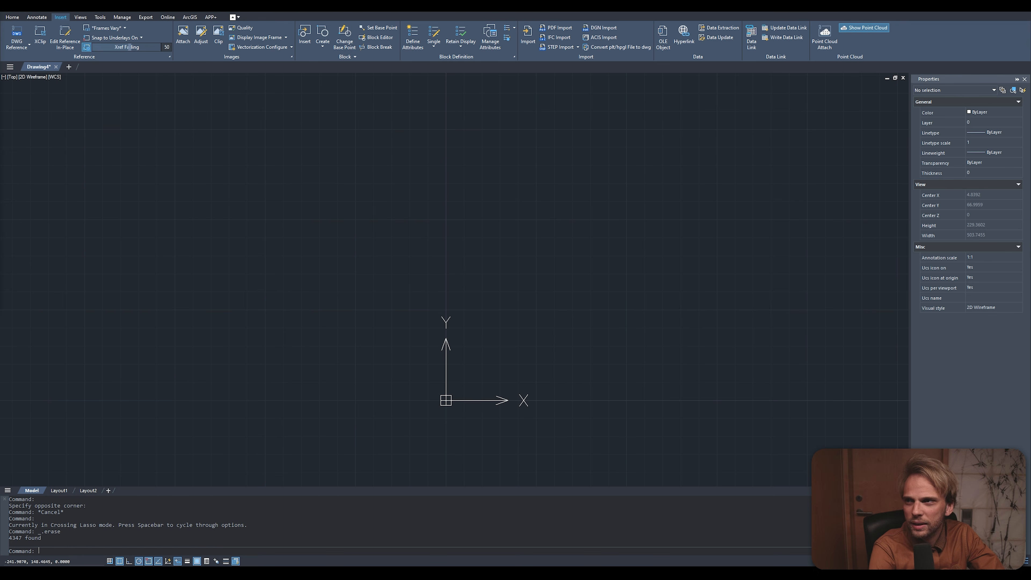
# Insert the raster image image001.png just off the origin, about 193 by 177 units in size, with rotation 0.
pyautogui.moveTo(533, 307); pyautogui.dragTo(533, 307)
pyautogui.click(463, 371)
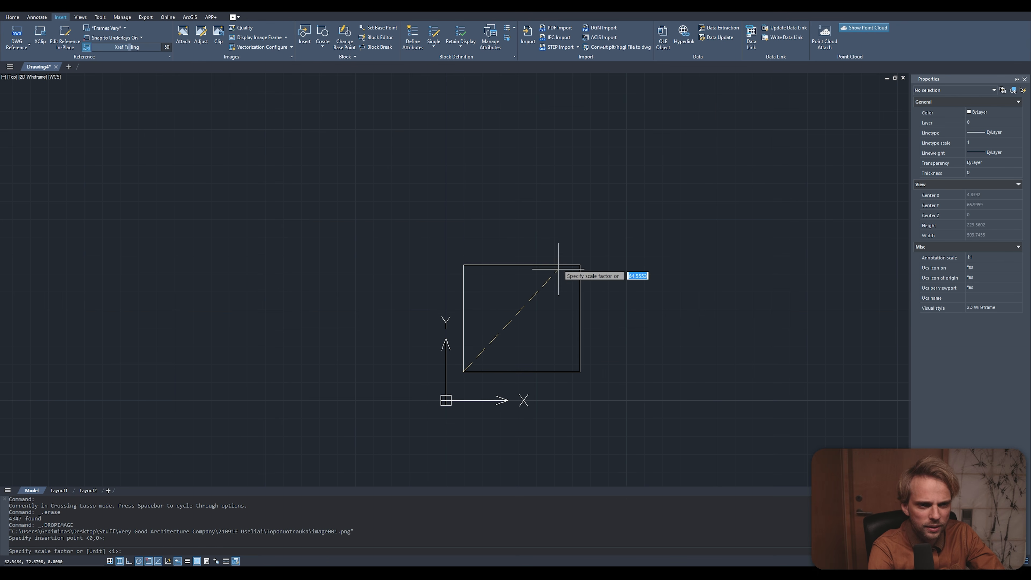
pyautogui.click(713, 159)
pyautogui.press('Return')
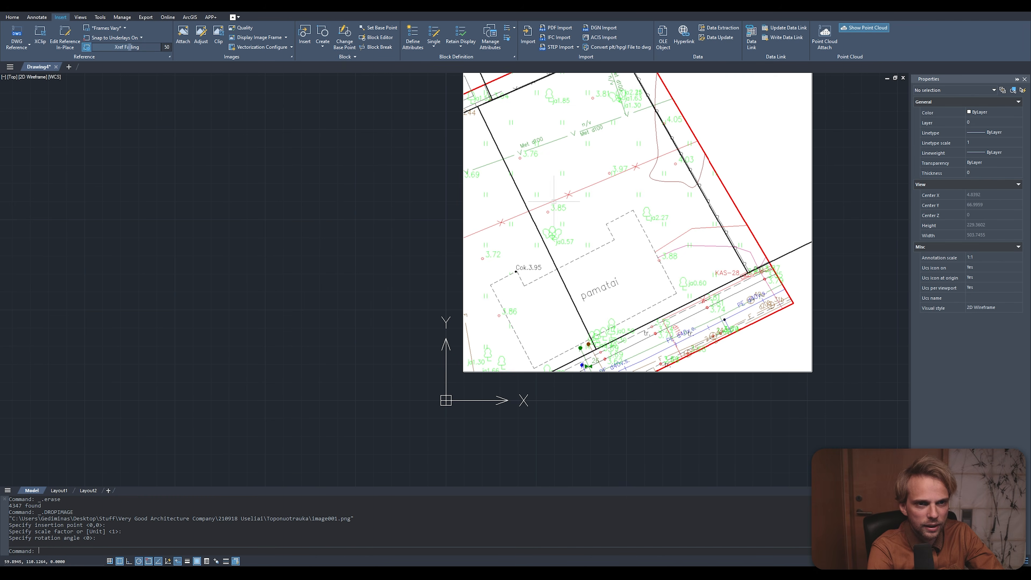
pyautogui.moveTo(333, 202); pyautogui.dragTo(207, 352, button='middle')
pyautogui.scroll(-2, 242, 274)
pyautogui.moveTo(241, 274); pyautogui.dragTo(250, 231, button='middle')
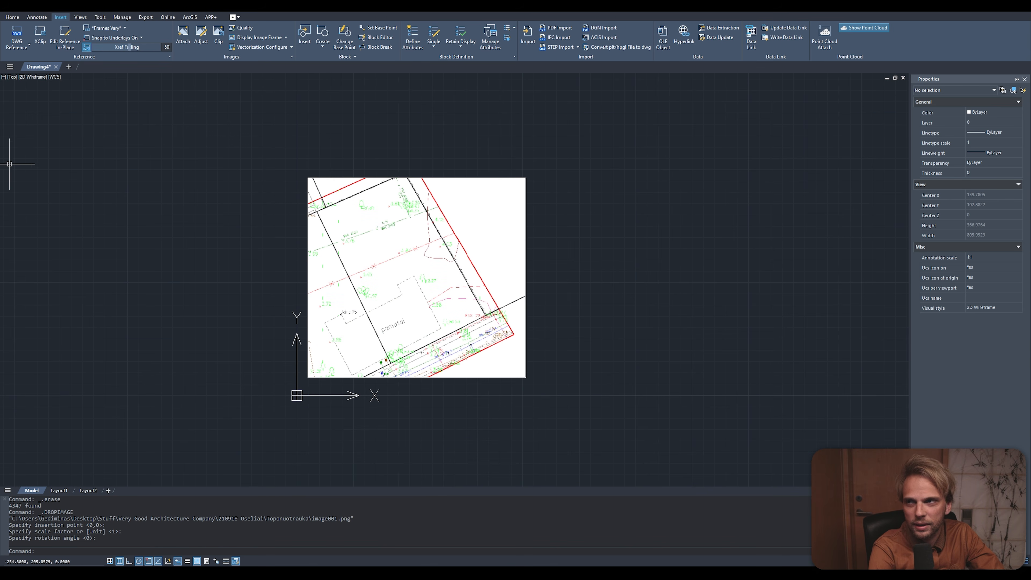
pyautogui.click(385, 192)
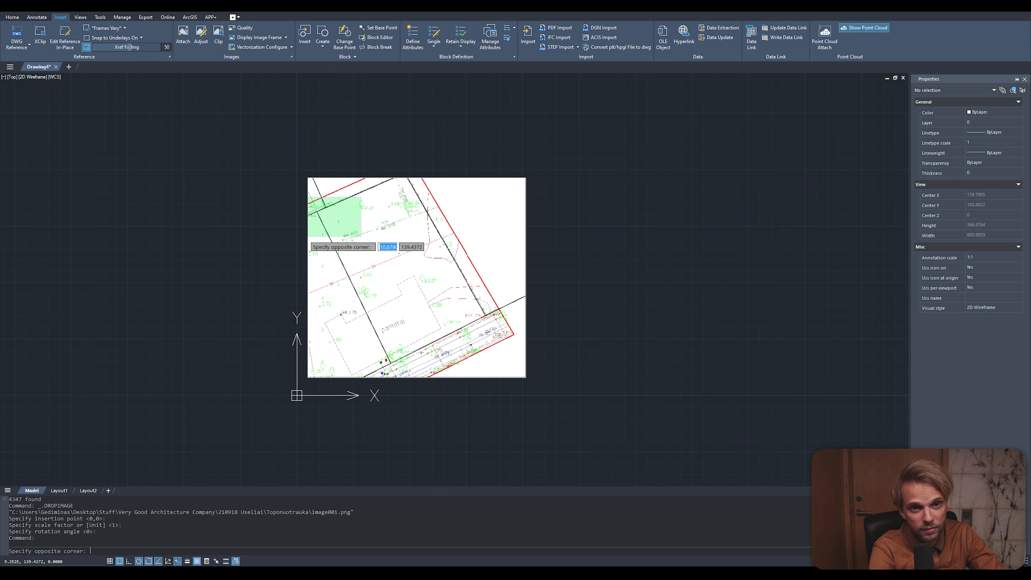
pyautogui.click(308, 238)
pyautogui.press('Escape')
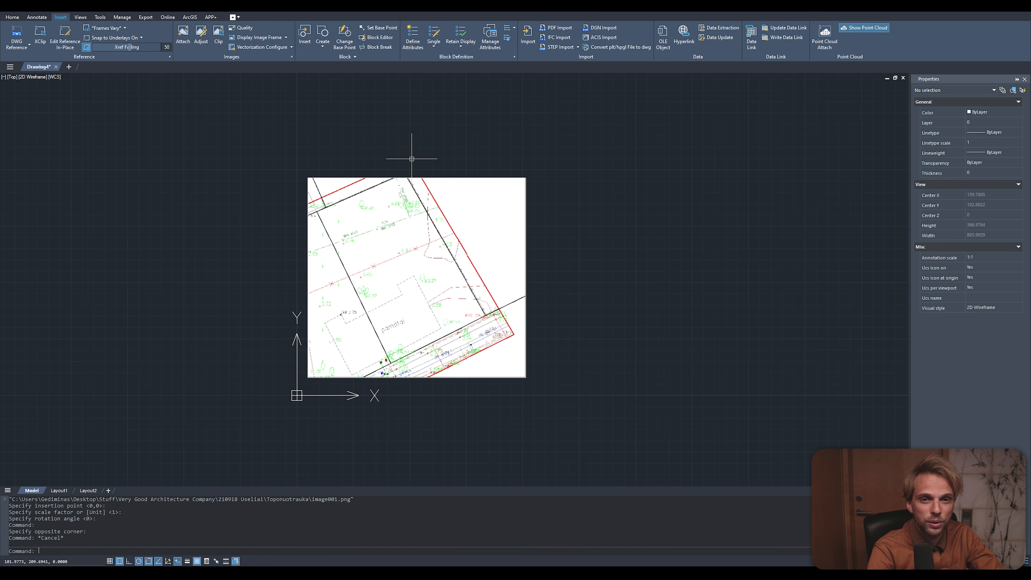
# Review the list of vectorization configurations for the topographic plan image without changing the current one.
pyautogui.click(317, 222)
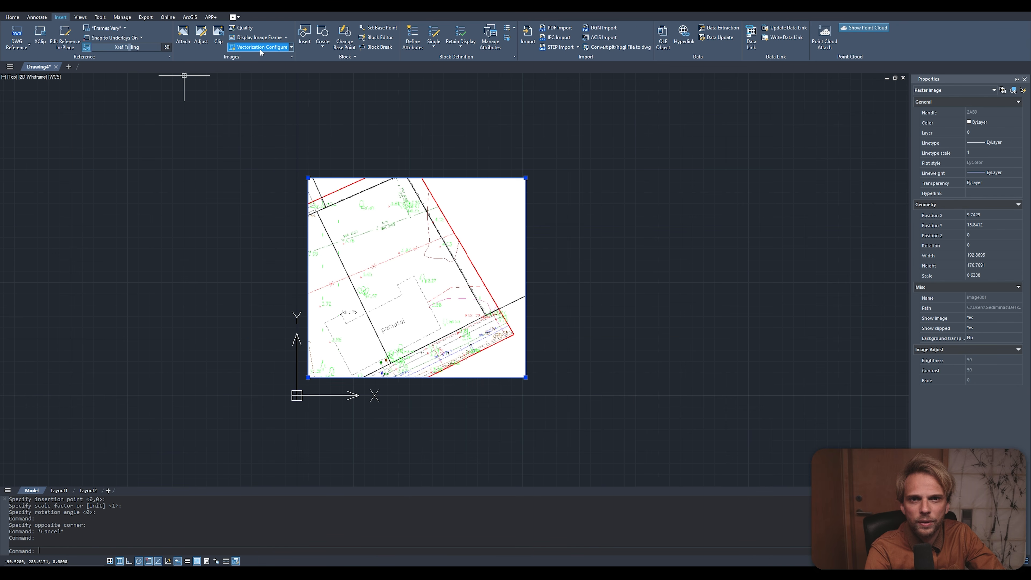
pyautogui.click(291, 47)
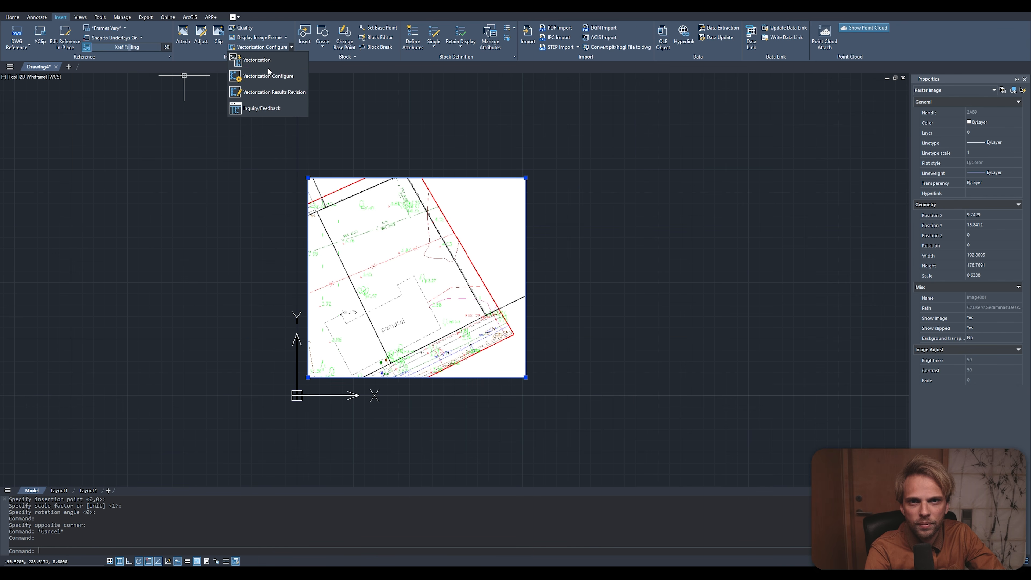
pyautogui.click(261, 81)
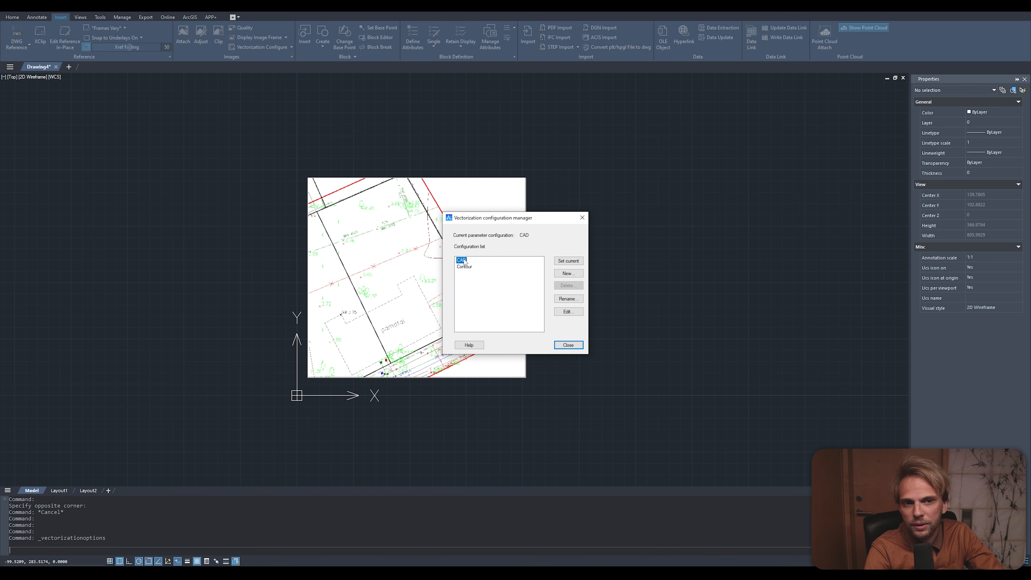
pyautogui.click(568, 345)
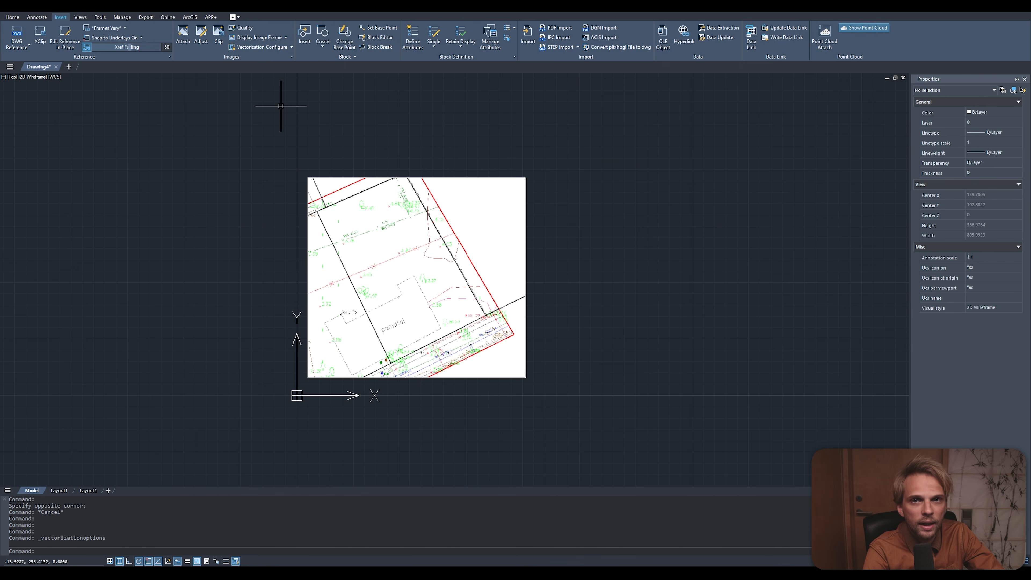
# Vectorize the topographic plan image, agreeing to clear the cached results of the previous vectorization.
pyautogui.click(292, 46)
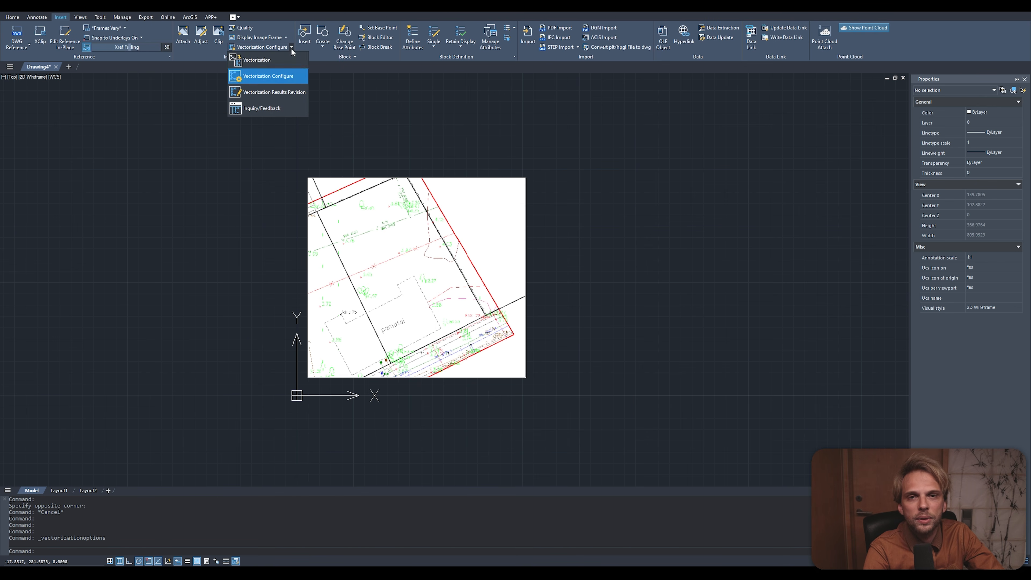
pyautogui.click(255, 61)
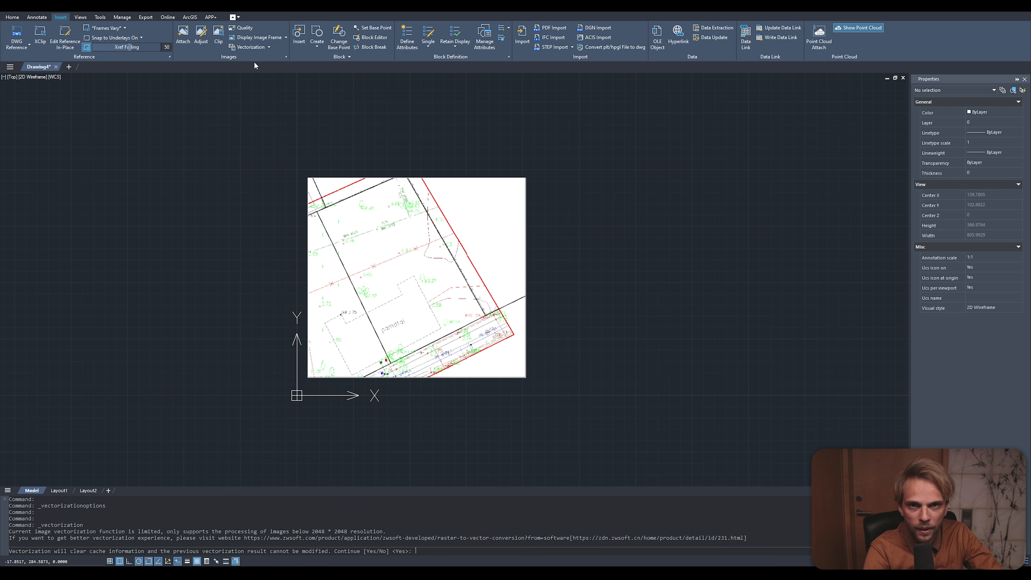
pyautogui.press('Return')
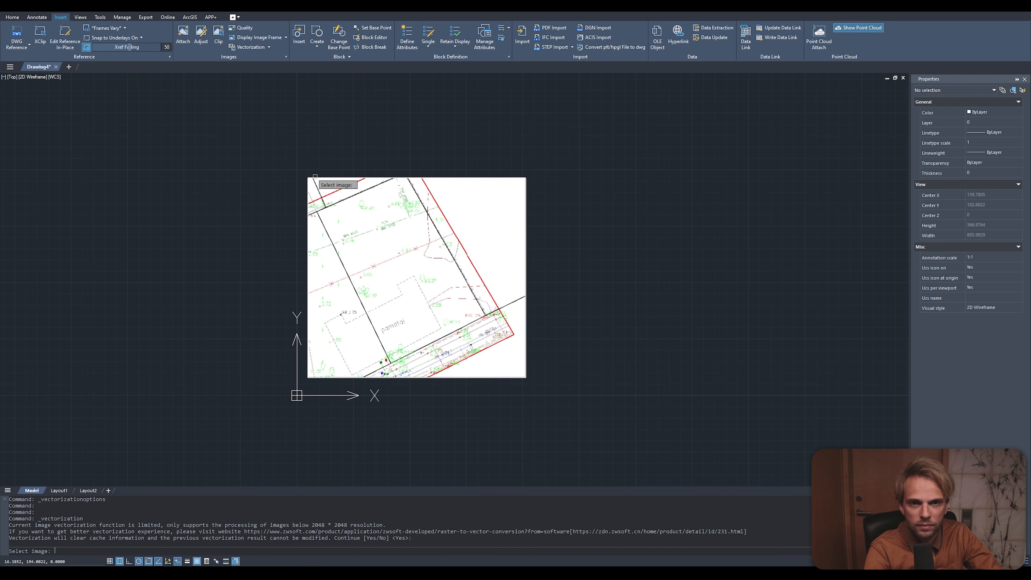
pyautogui.scroll(4, 393, 237)
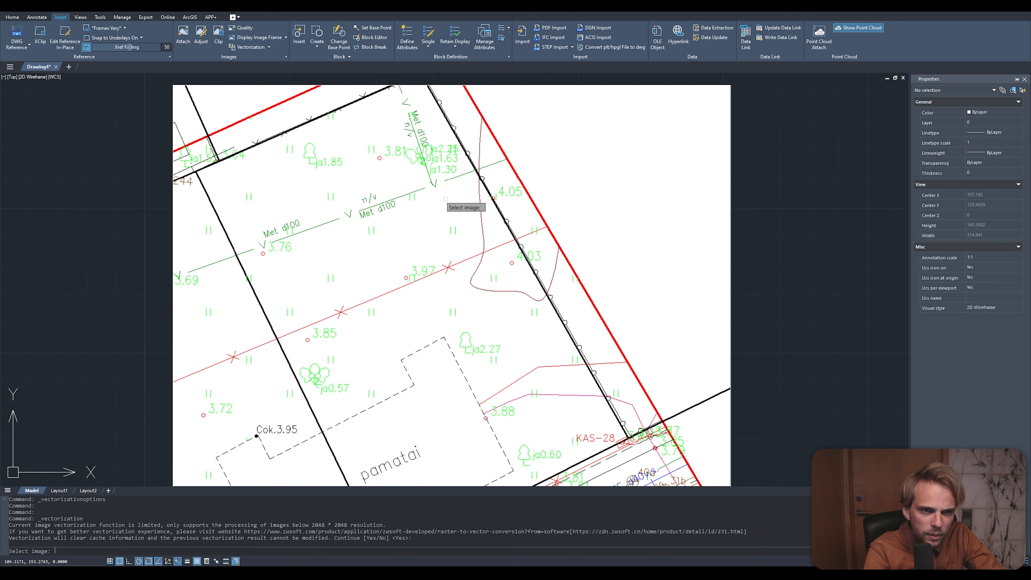
pyautogui.scroll(-4, 443, 199)
pyautogui.click(268, 159)
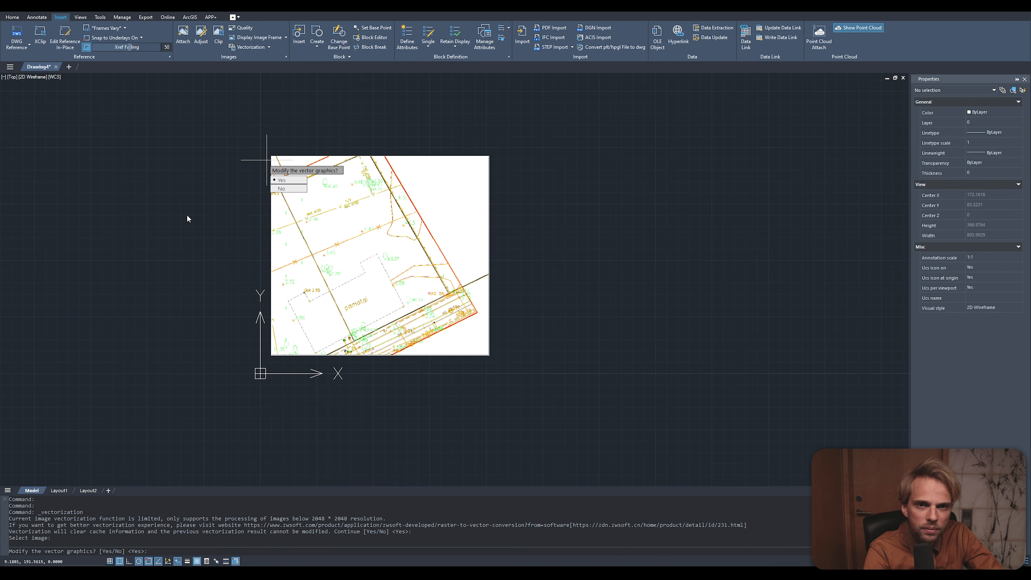
# Accept modifying the vector graphics, then exit the modification without merging any edges and confirm leaving it.
pyautogui.press('Return')
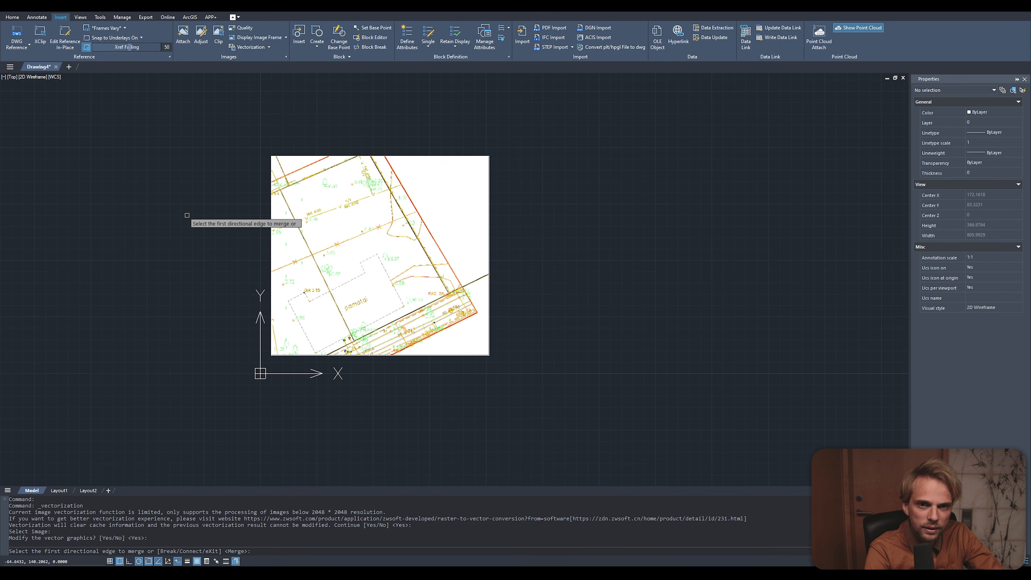
pyautogui.press('Return')
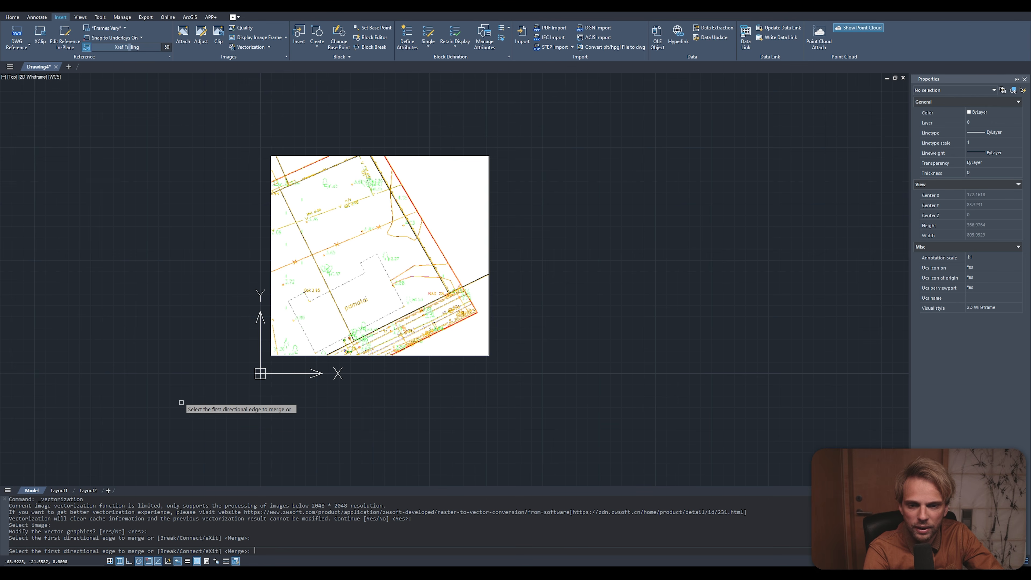
pyautogui.press('Return')
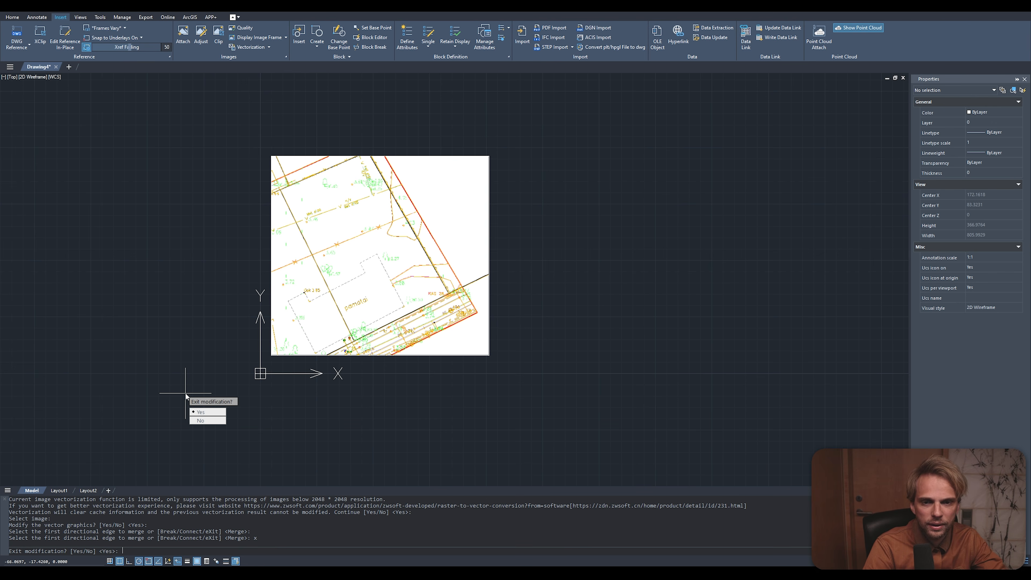
pyautogui.press('Return')
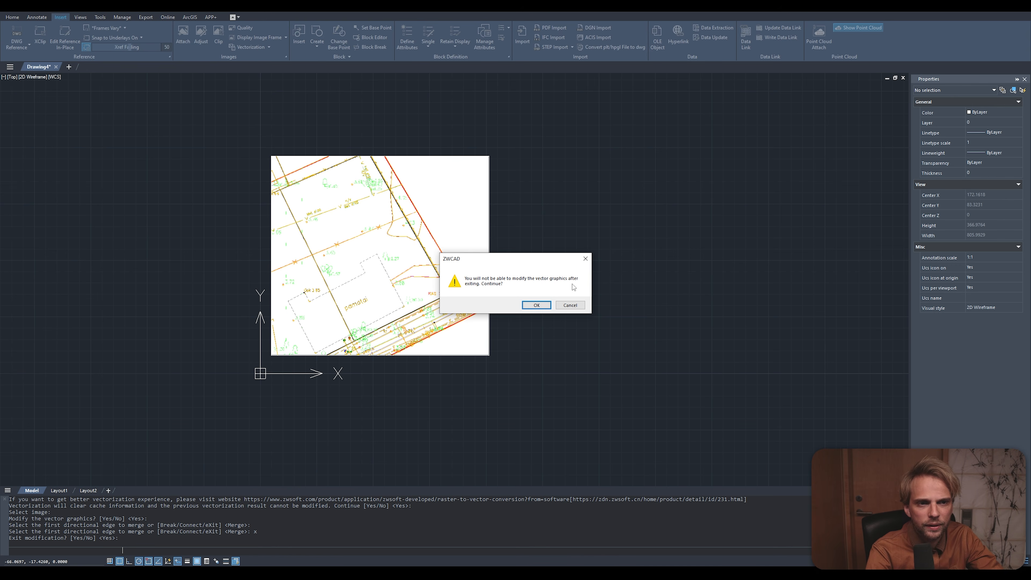
pyautogui.click(536, 305)
# Erase the raster plan image from behind the vectorized linework.
pyautogui.click(479, 171)
pyautogui.click(480, 161)
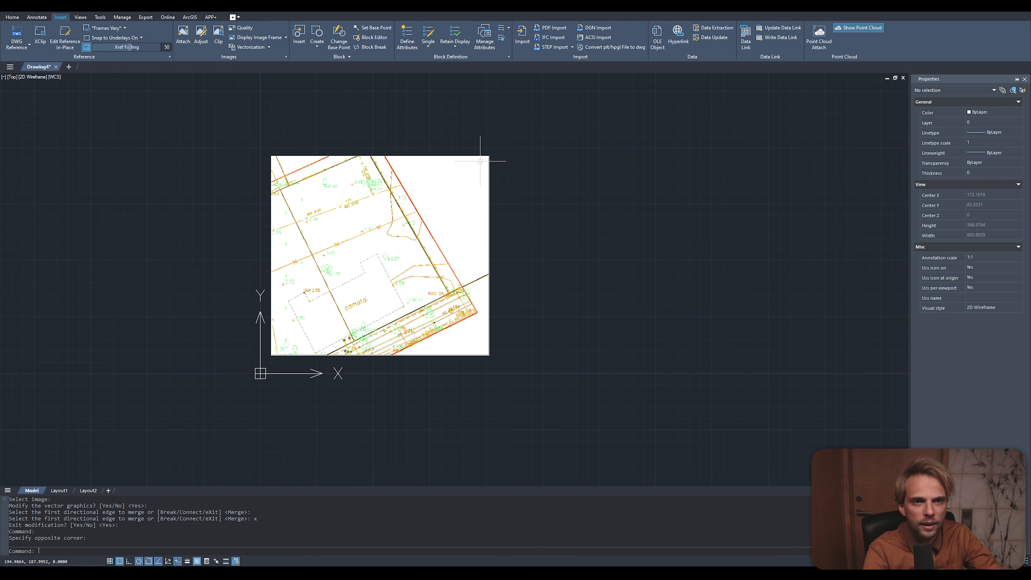
pyautogui.click(474, 161)
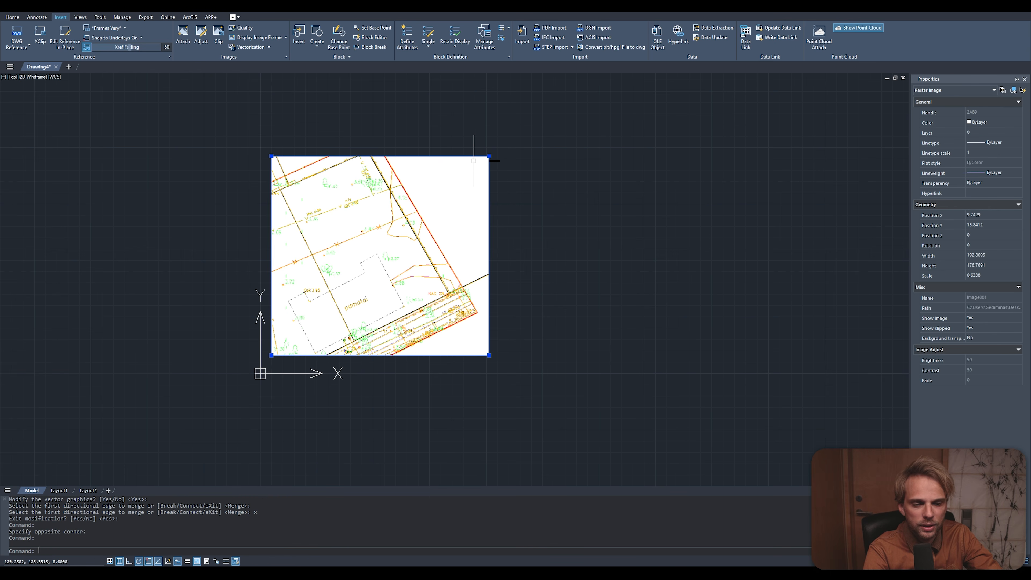
pyautogui.press('Delete')
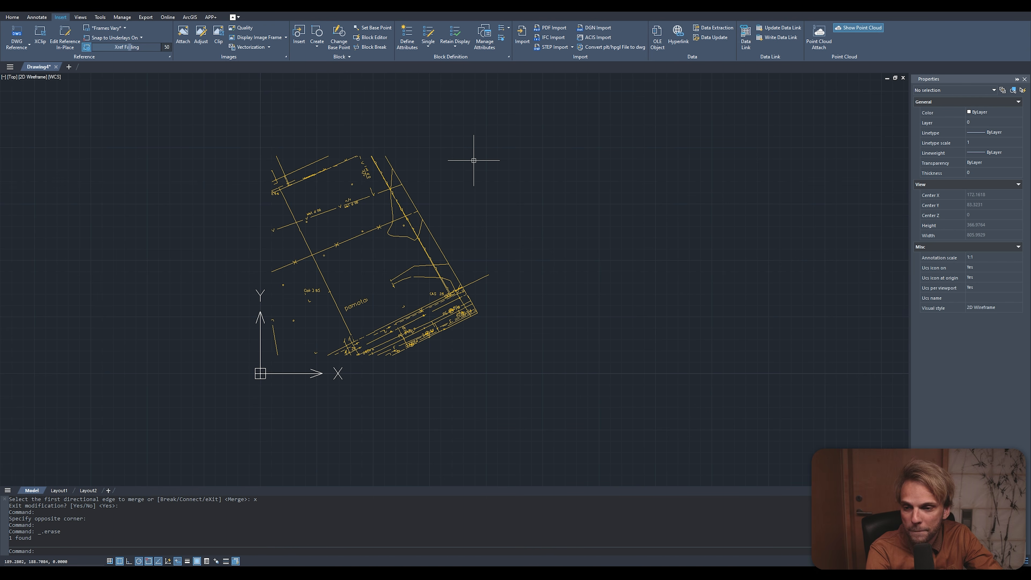
# Examine the vectorized plan closely, checking boundary lines, utility lines, symbols and text for conversion accuracy.
pyautogui.scroll(4, 341, 259)
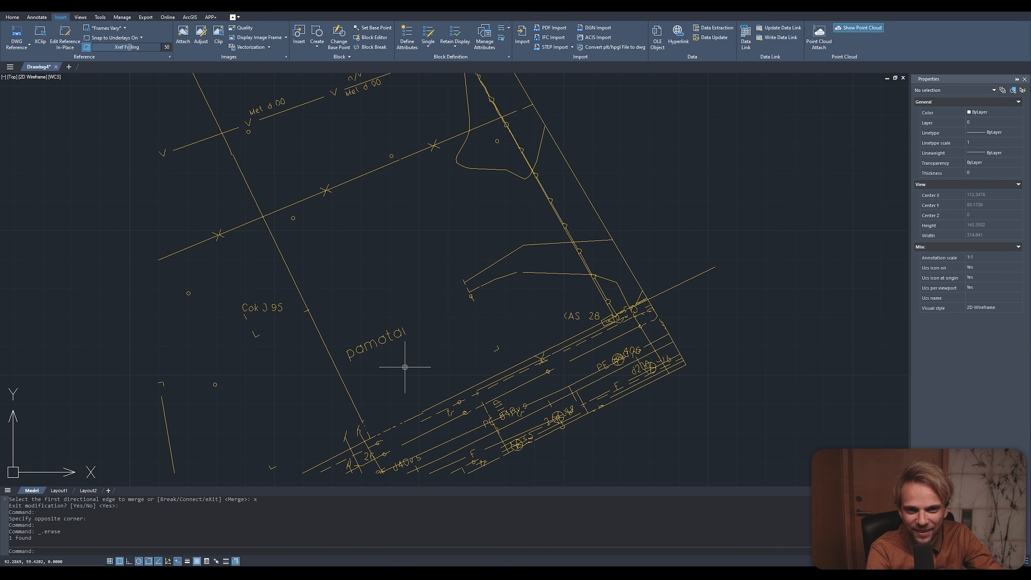
pyautogui.scroll(4, 488, 328)
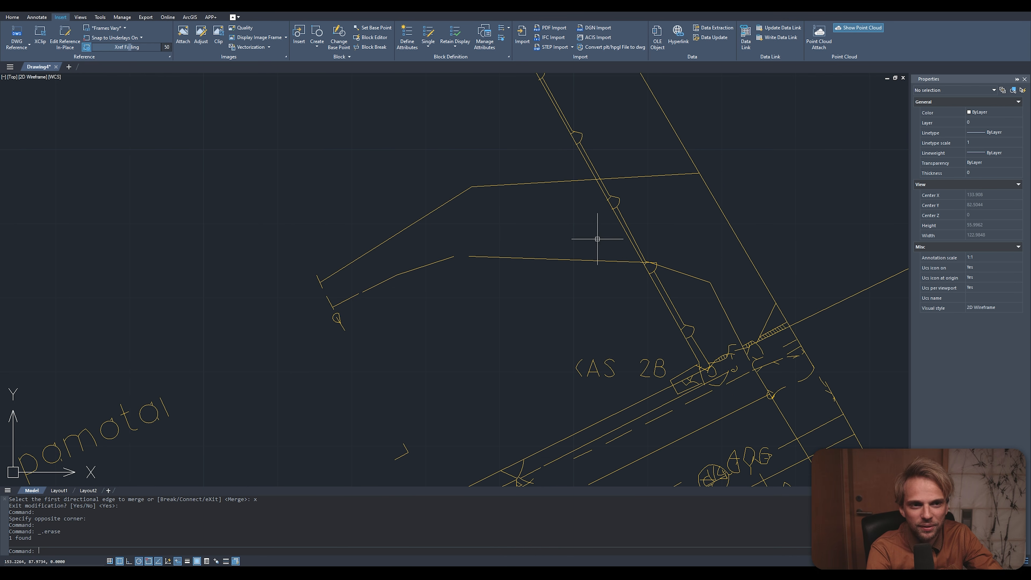
pyautogui.scroll(-4, 564, 367)
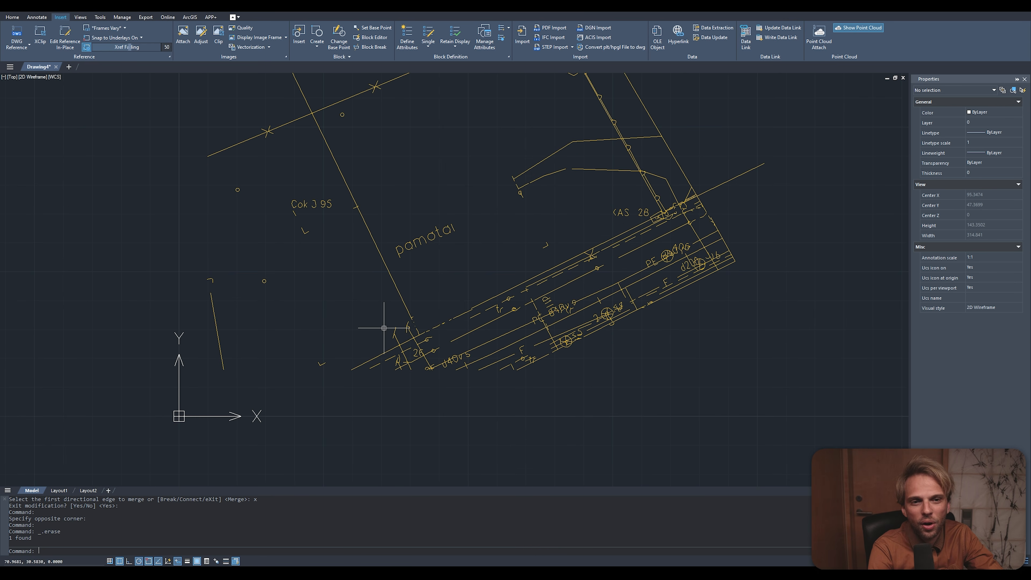
pyautogui.moveTo(524, 161)
pyautogui.mouseDown(button='middle')
pyautogui.moveTo(491, 223)
pyautogui.moveTo(471, 321)
pyautogui.mouseUp(button='middle')
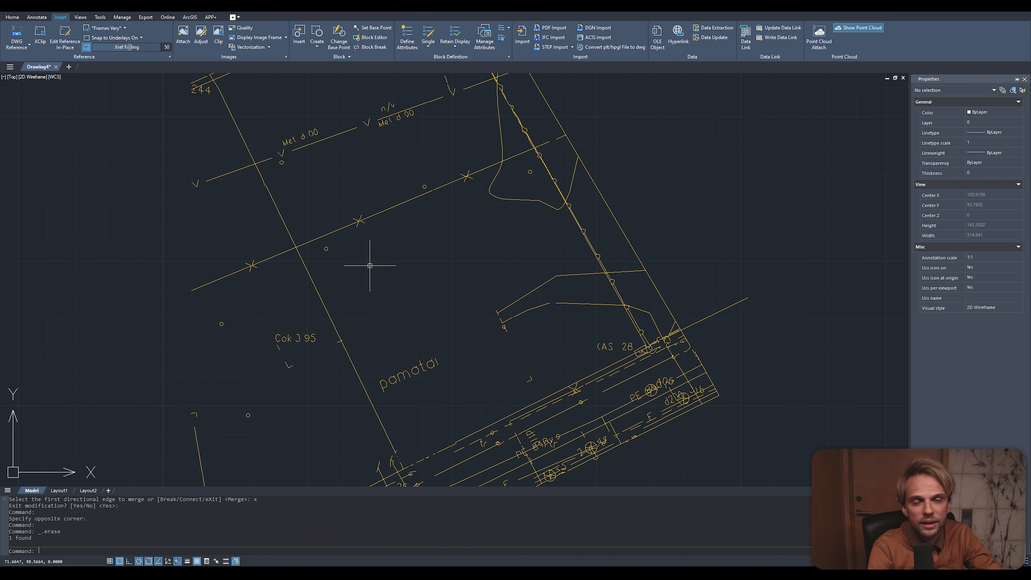
pyautogui.scroll(-2, 340, 273)
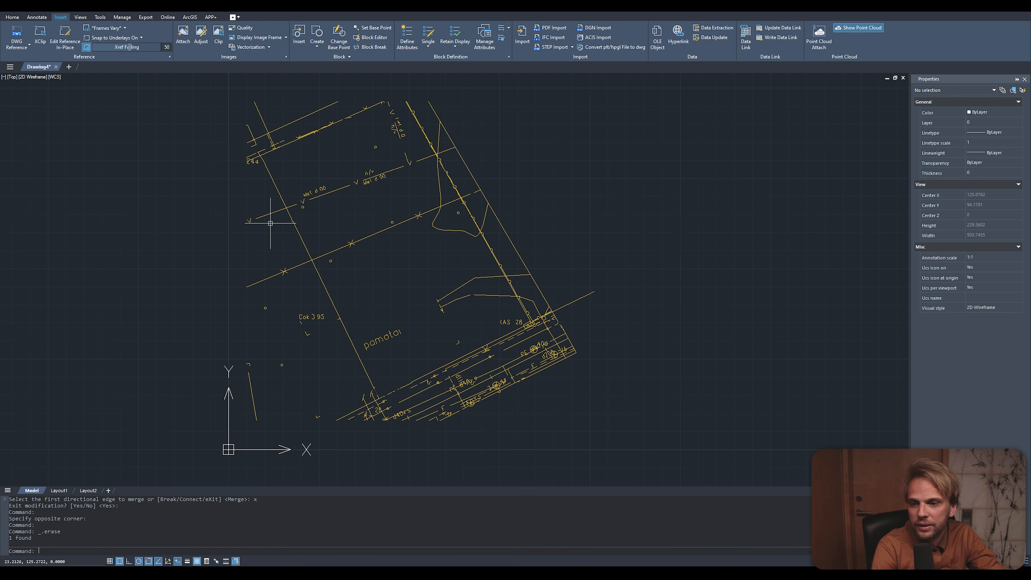
pyautogui.moveTo(397, 121); pyautogui.dragTo(415, 205, button='middle')
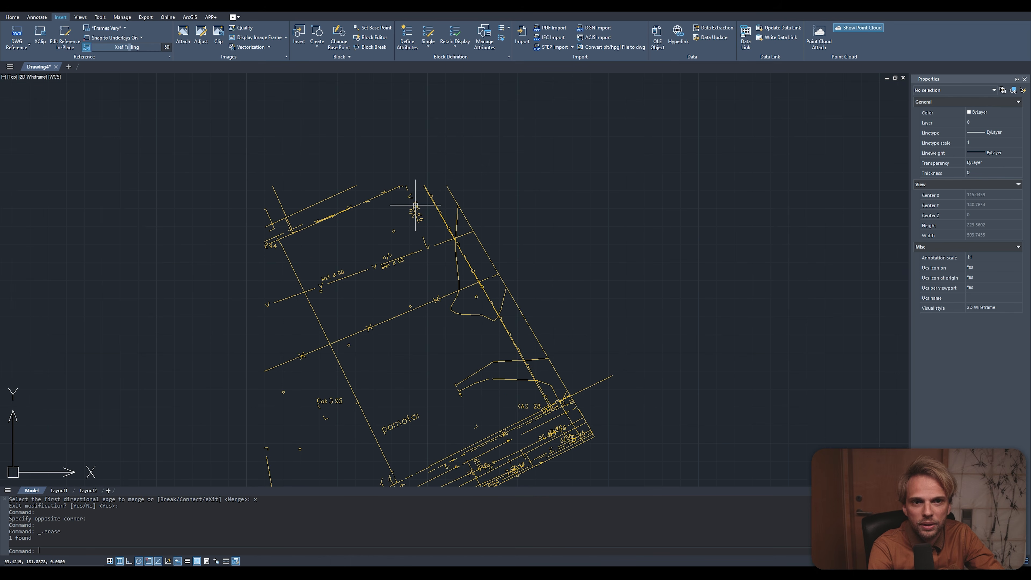
pyautogui.scroll(4, 415, 205)
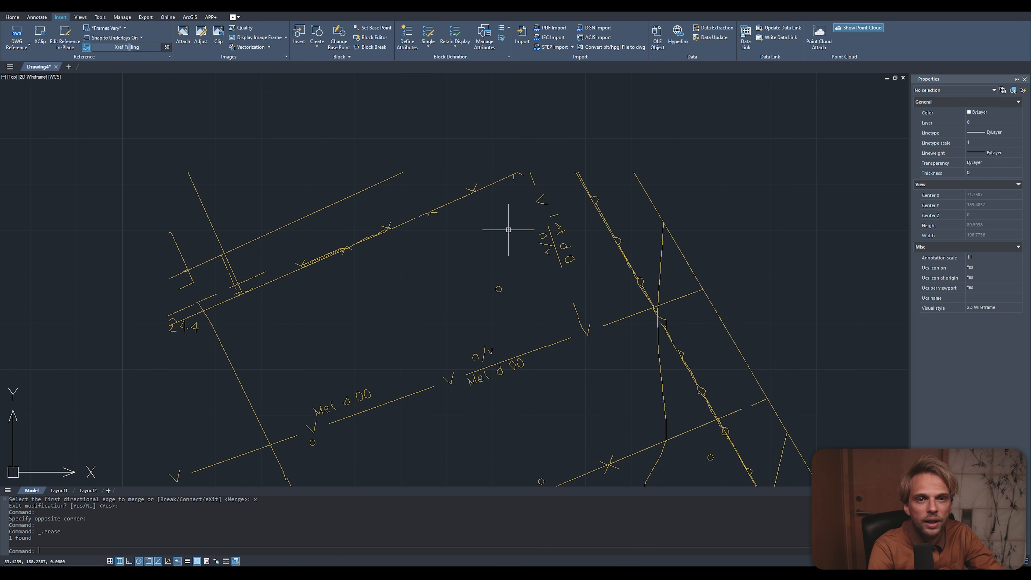
pyautogui.scroll(-2, 508, 229)
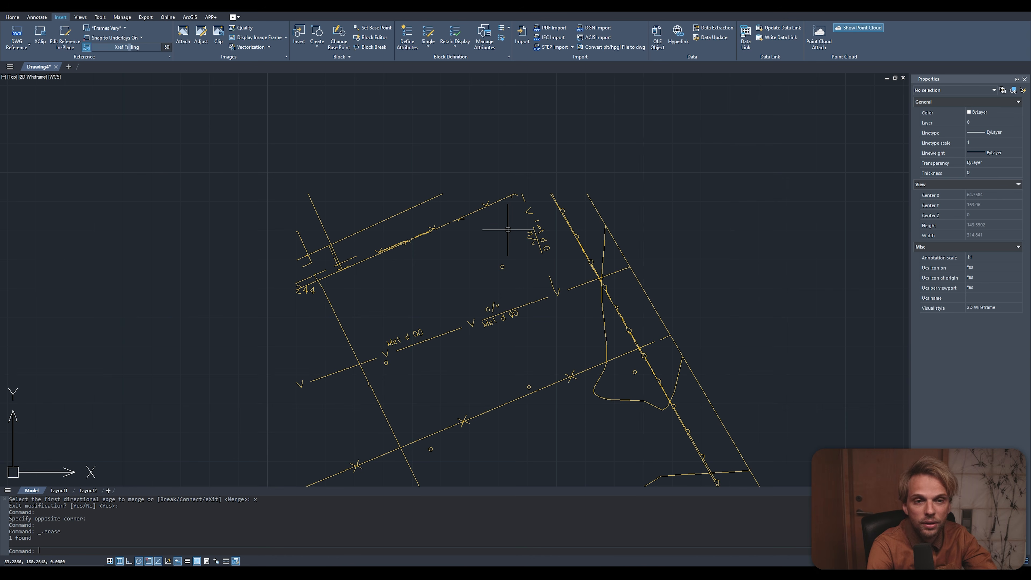
pyautogui.moveTo(418, 323); pyautogui.dragTo(405, 223, button='middle')
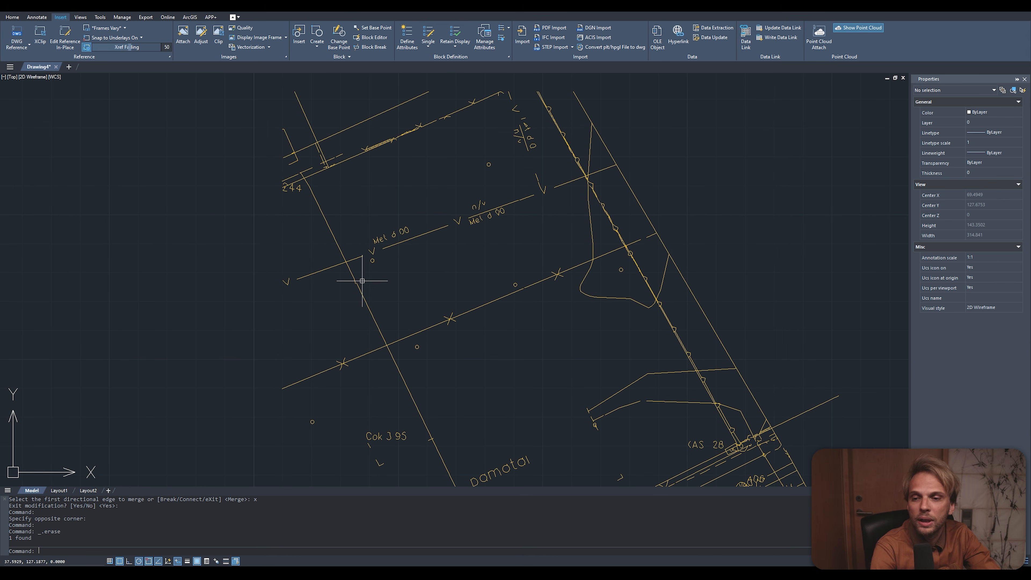
# Erase all of the vectorized topographic plan linework from the drawing.
pyautogui.scroll(-4, 361, 280)
pyautogui.moveTo(256, 134)
pyautogui.mouseDown()
pyautogui.moveTo(690, 350)
pyautogui.moveTo(293, 483)
pyautogui.moveTo(207, 325)
pyautogui.mouseUp()
pyautogui.press('Delete')
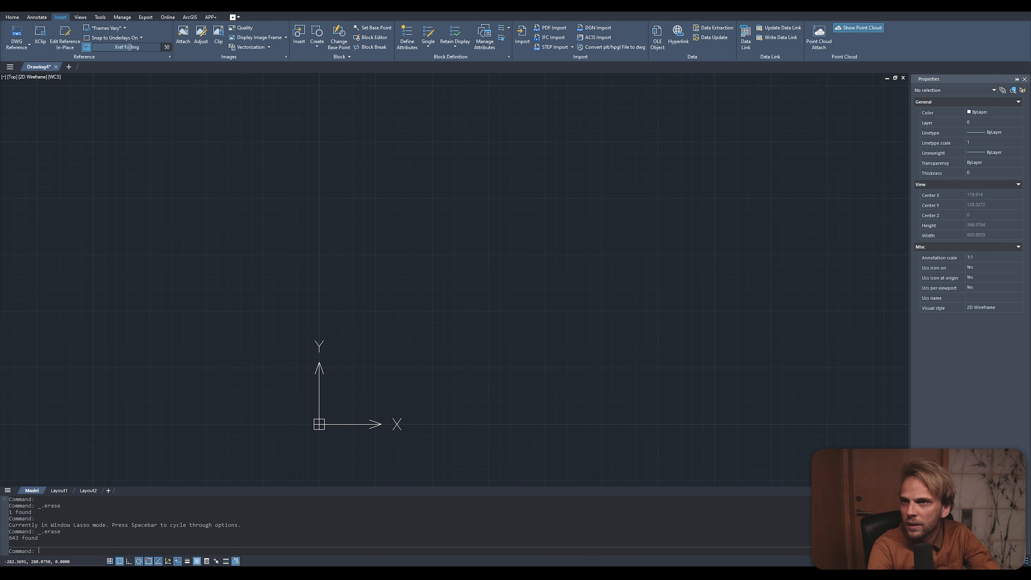
# Insert the scanned cadastral plan JPG just off the origin, picking its scale in the drawing and keeping rotation 0.
pyautogui.moveTo(429, 331); pyautogui.dragTo(337, 398)
pyautogui.click(334, 410)
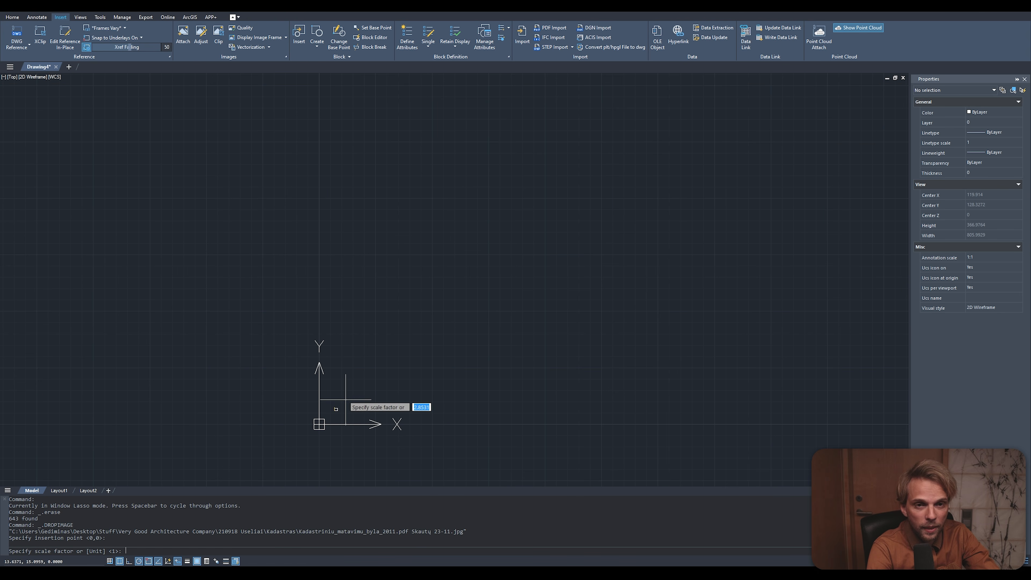
pyautogui.click(690, 195)
pyautogui.press('Return')
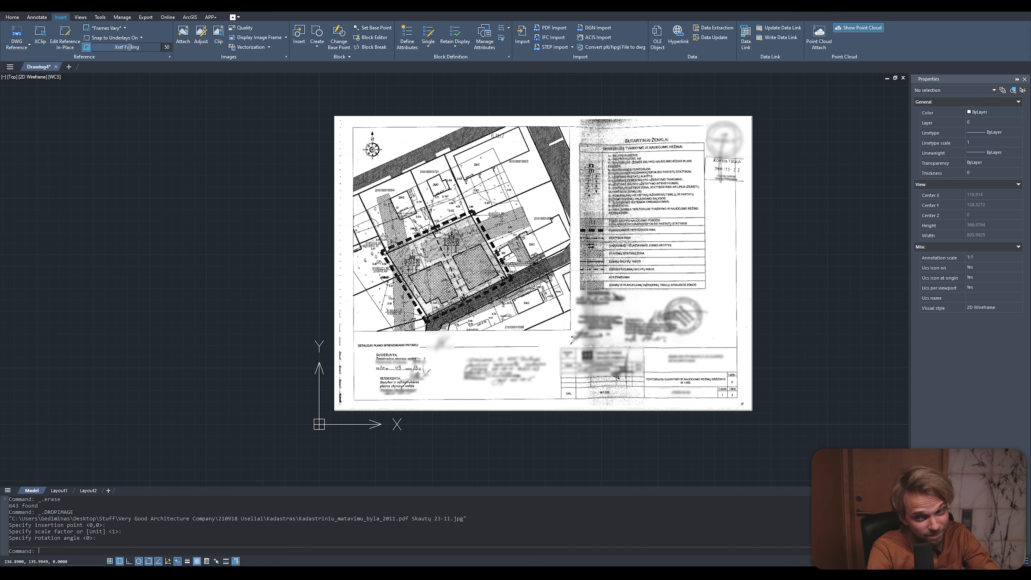
# Examine the scanned cadastral plan's linework, hatching, text and legend quality up close and as a whole.
pyautogui.scroll(8, 485, 248)
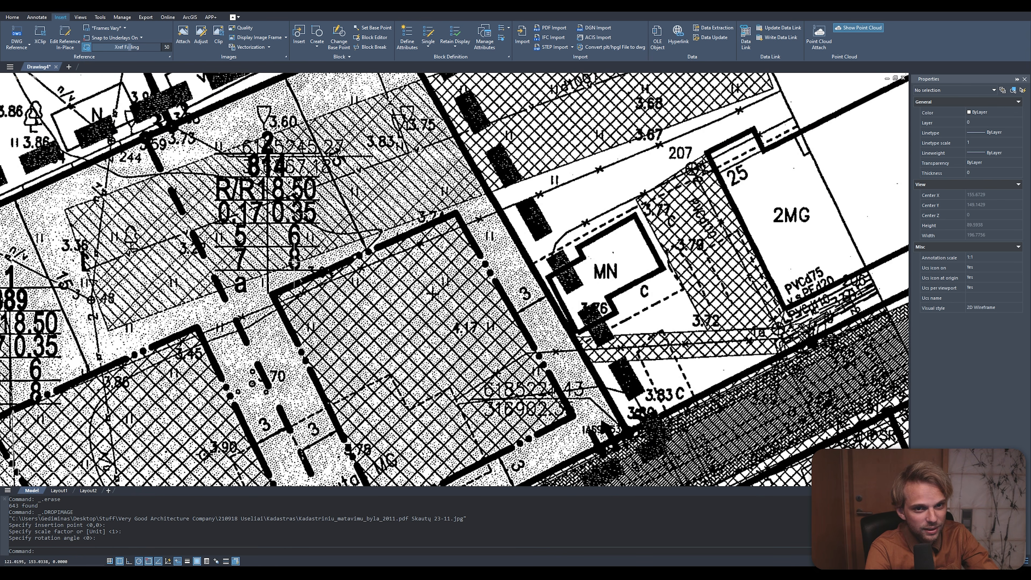
pyautogui.scroll(-4, 270, 312)
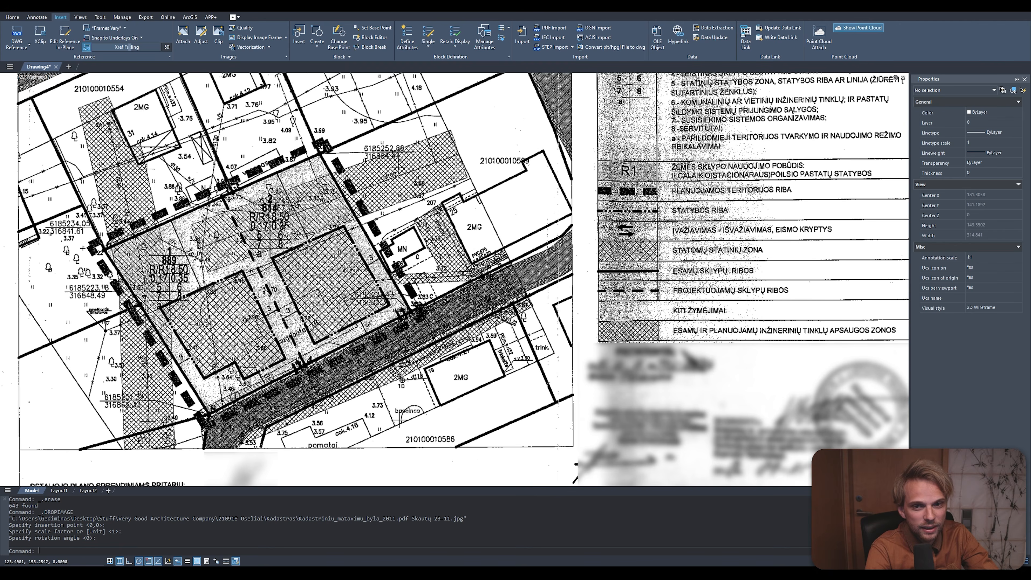
pyautogui.scroll(-4, 340, 289)
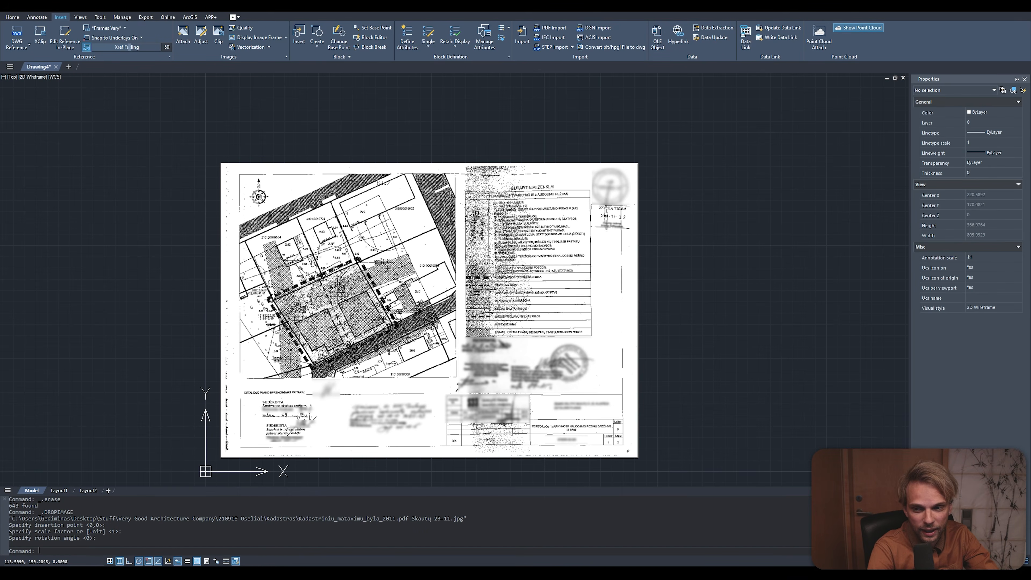
pyautogui.moveTo(334, 292); pyautogui.dragTo(358, 244, button='middle')
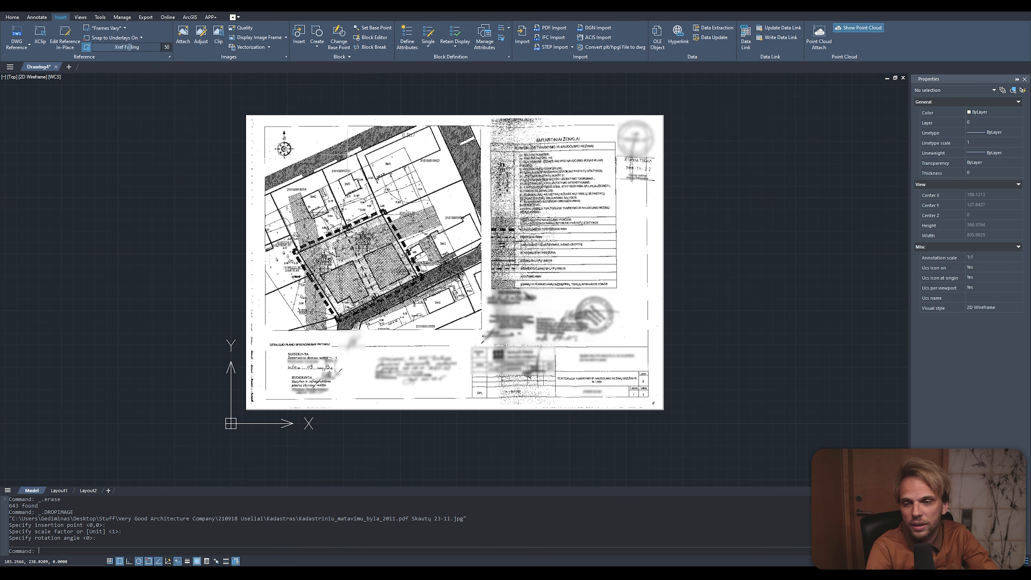
pyautogui.scroll(2, 331, 152)
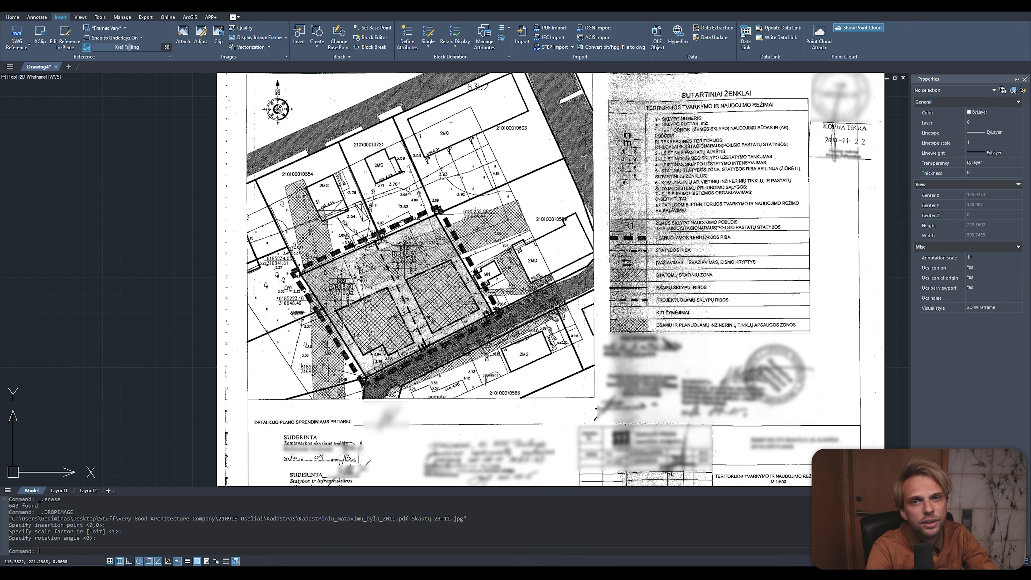
pyautogui.scroll(-2, 402, 170)
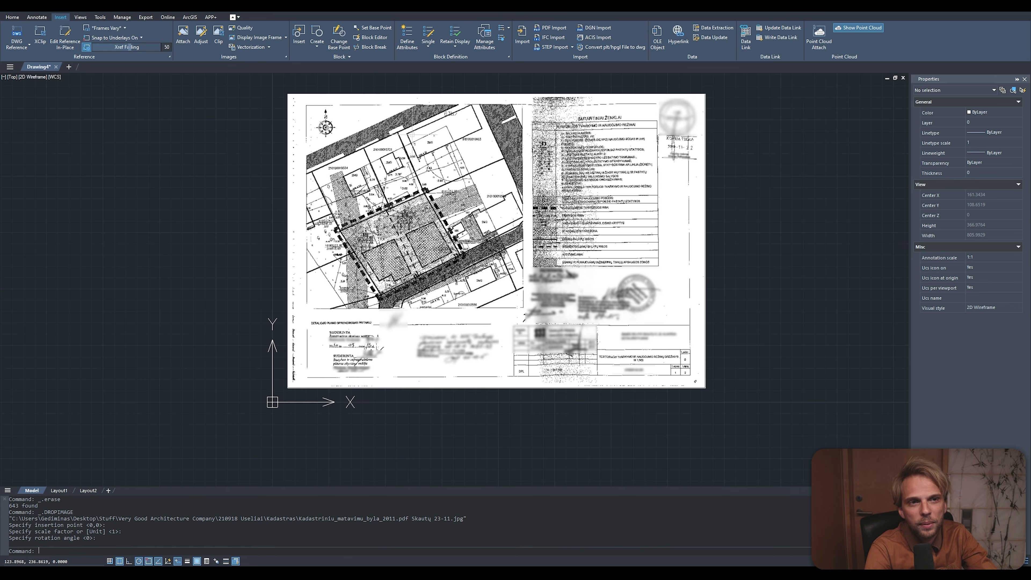
pyautogui.moveTo(420, 118); pyautogui.dragTo(383, 146, button='middle')
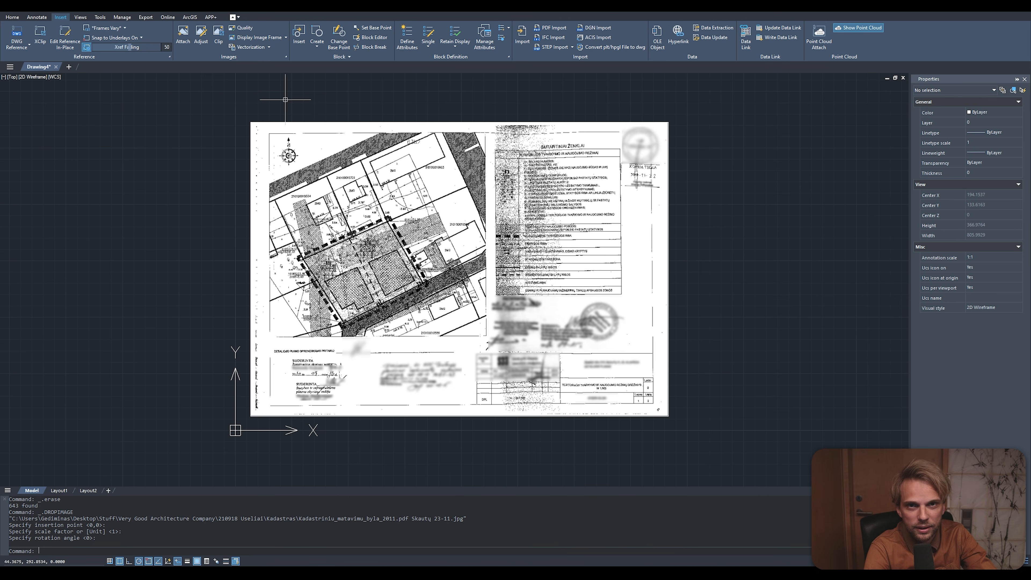
# Try to vectorize the scanned cadastral plan image, agreeing to clear the cached vectorization information.
pyautogui.click(223, 163)
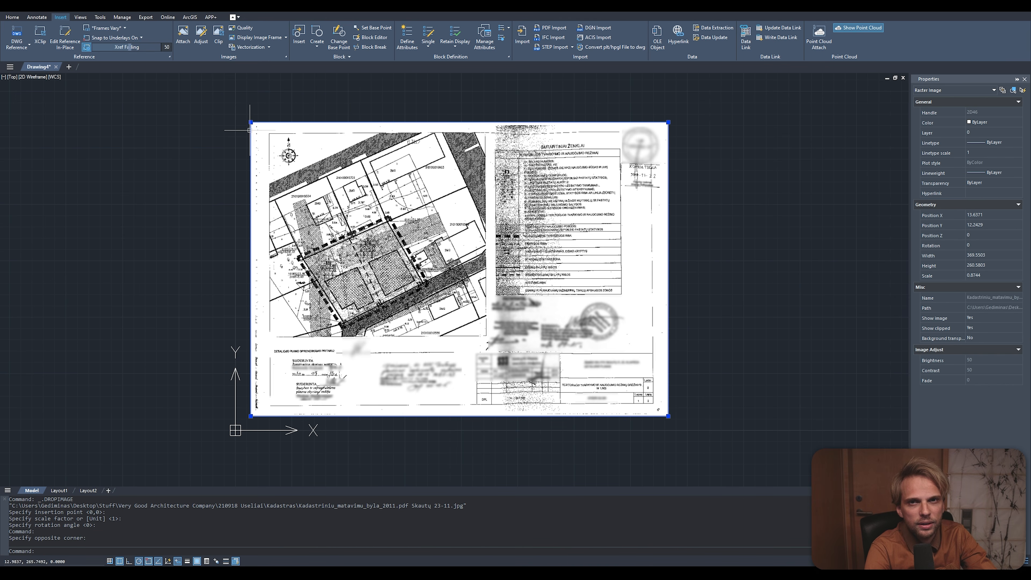
pyautogui.click(249, 47)
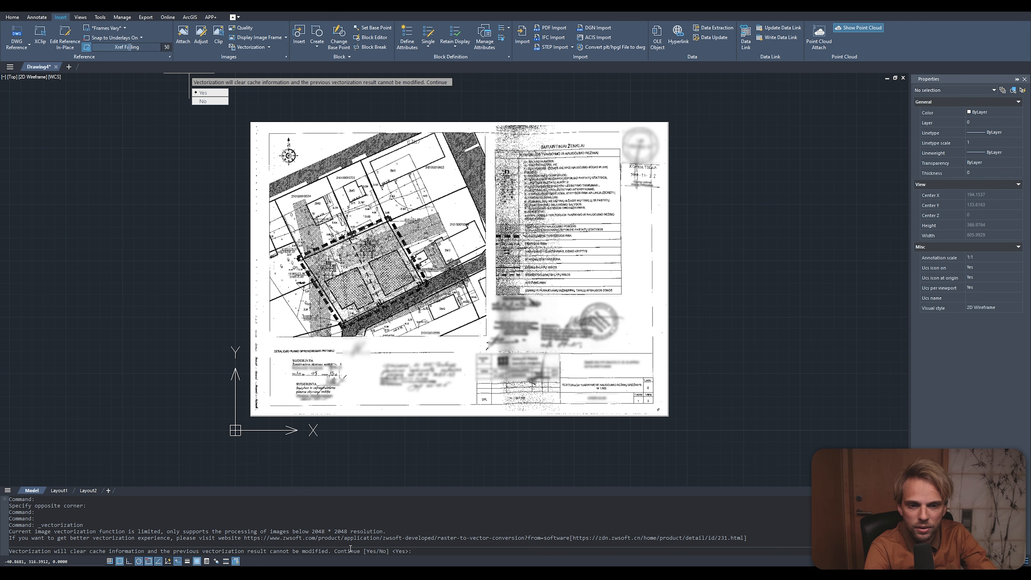
pyautogui.press('Return')
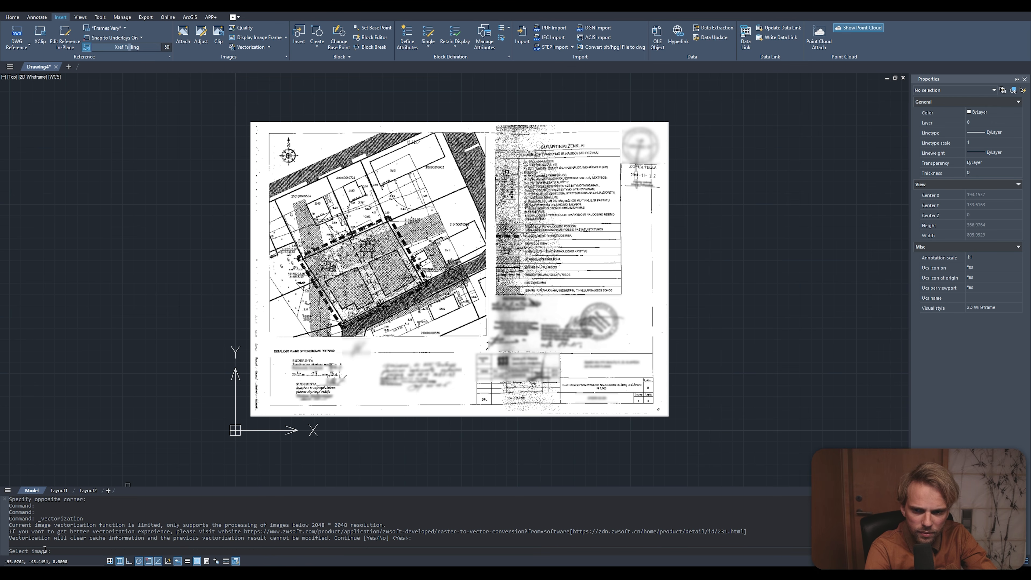
pyautogui.click(252, 310)
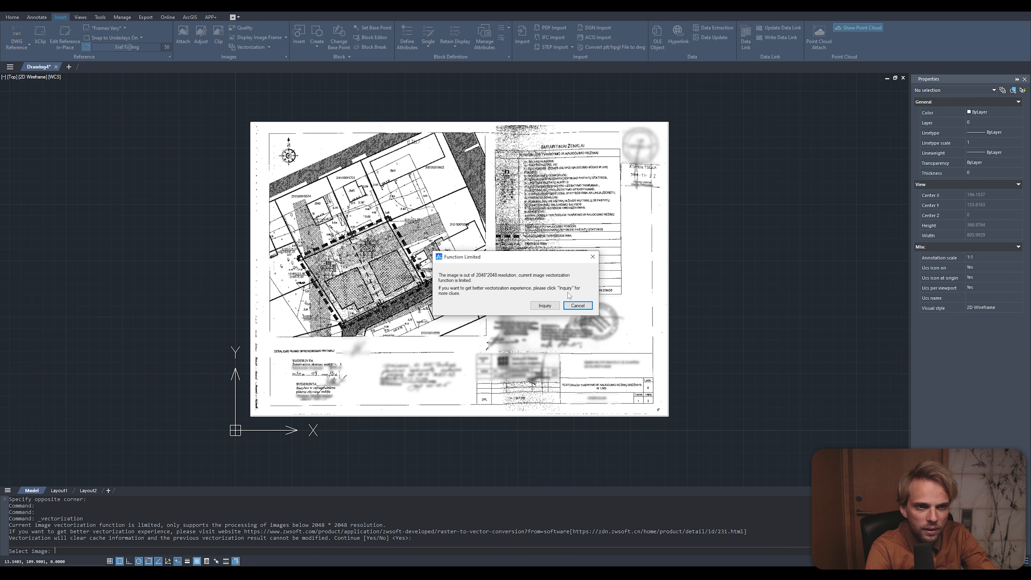
# Read the image size limits on ZWSOFT's Raster to Vector Conversion inquiry page and return to the ZWCAD drawing.
pyautogui.click(543, 305)
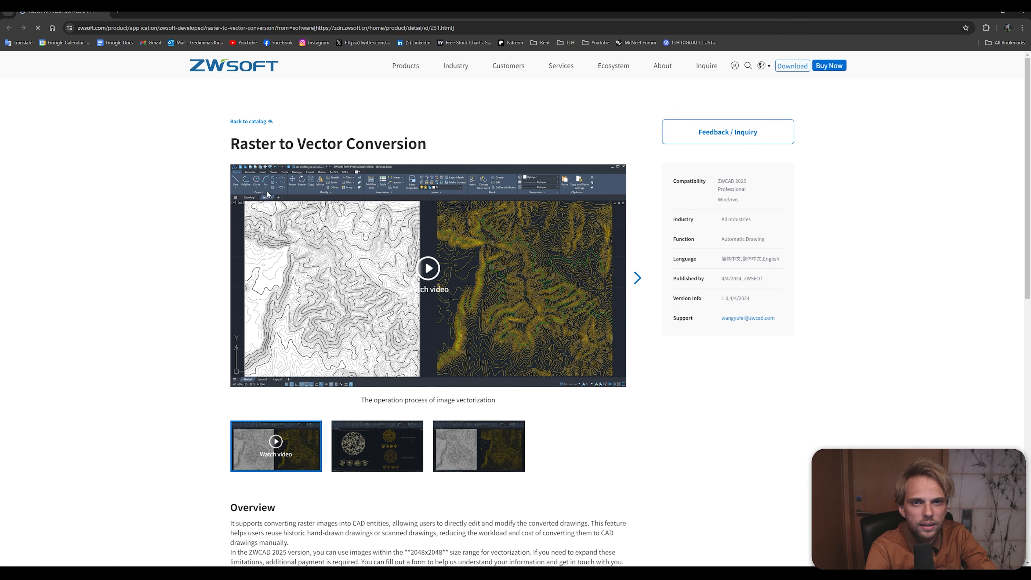
pyautogui.scroll(-4, 403, 270)
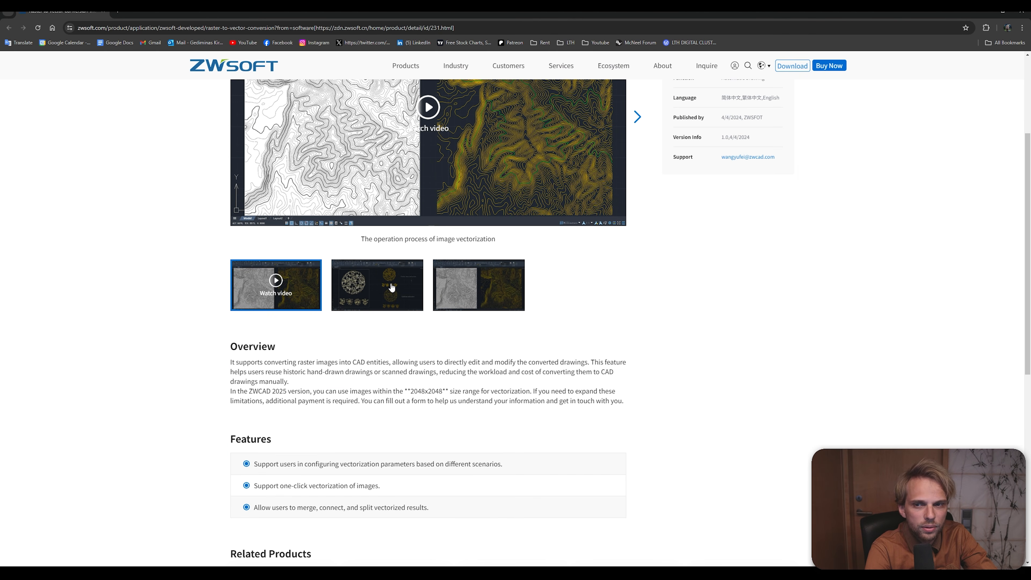
pyautogui.scroll(-1, 391, 287)
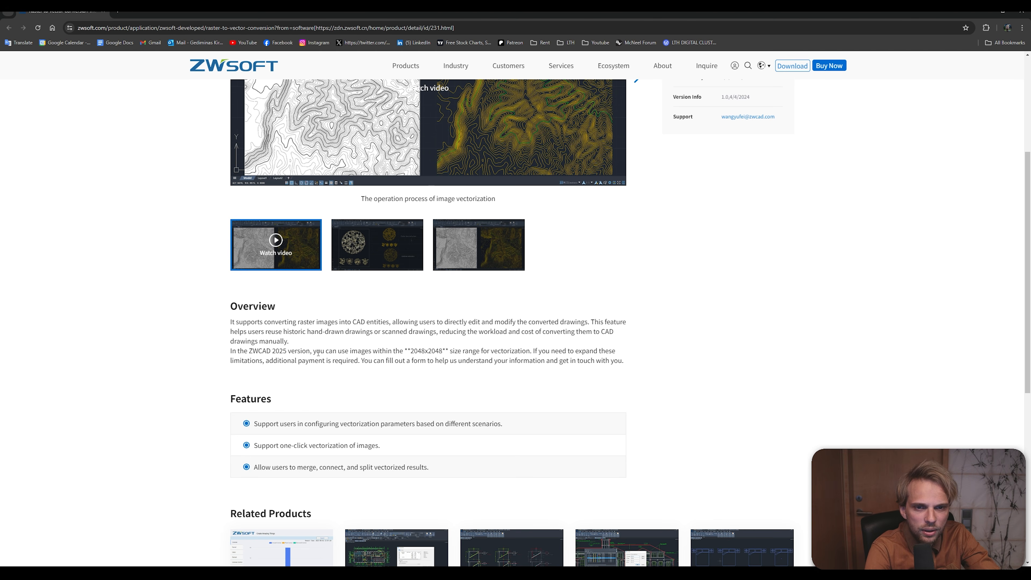
pyautogui.moveTo(411, 349); pyautogui.dragTo(463, 349)
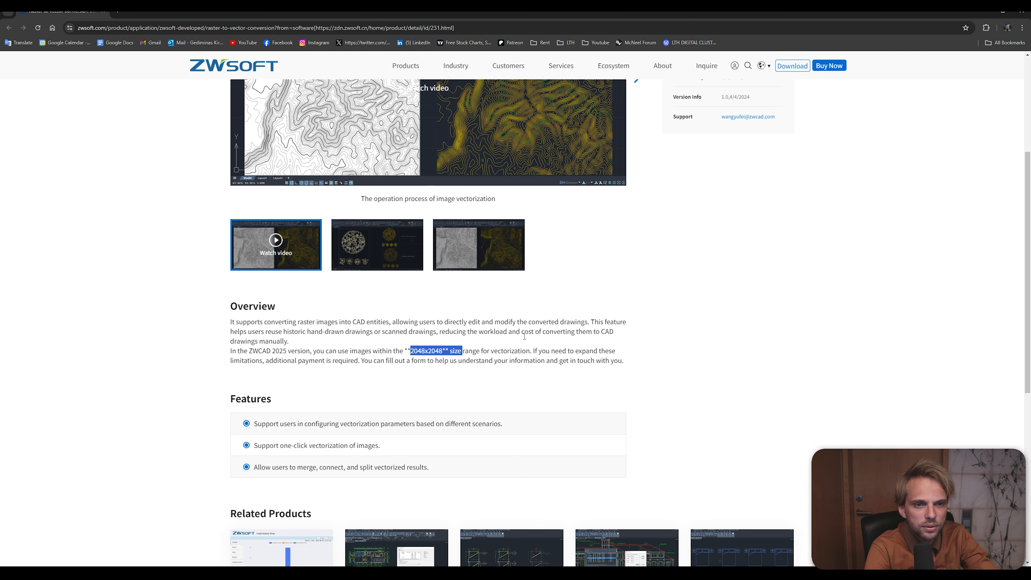
pyautogui.click(457, 356)
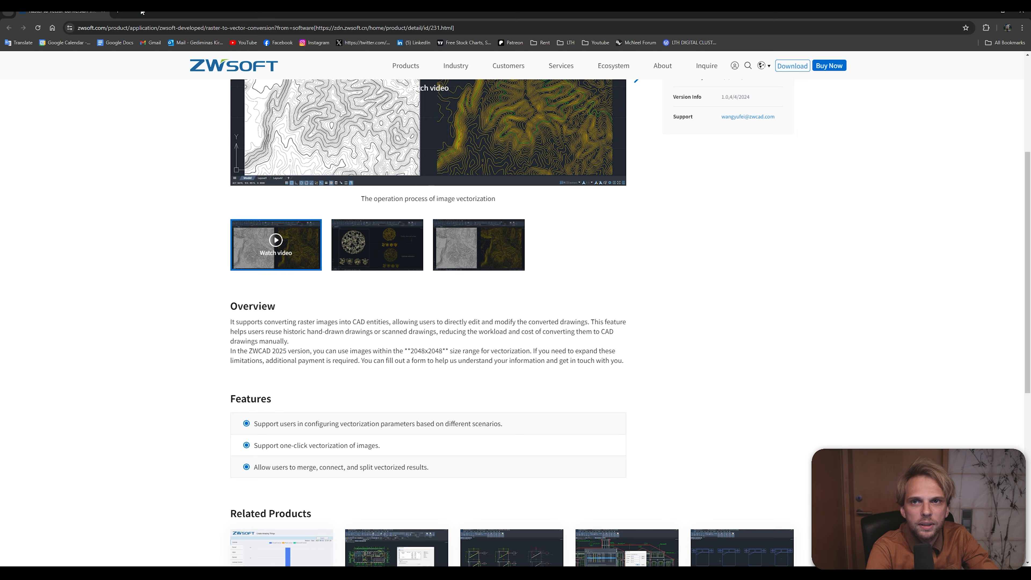
pyautogui.click(102, 12)
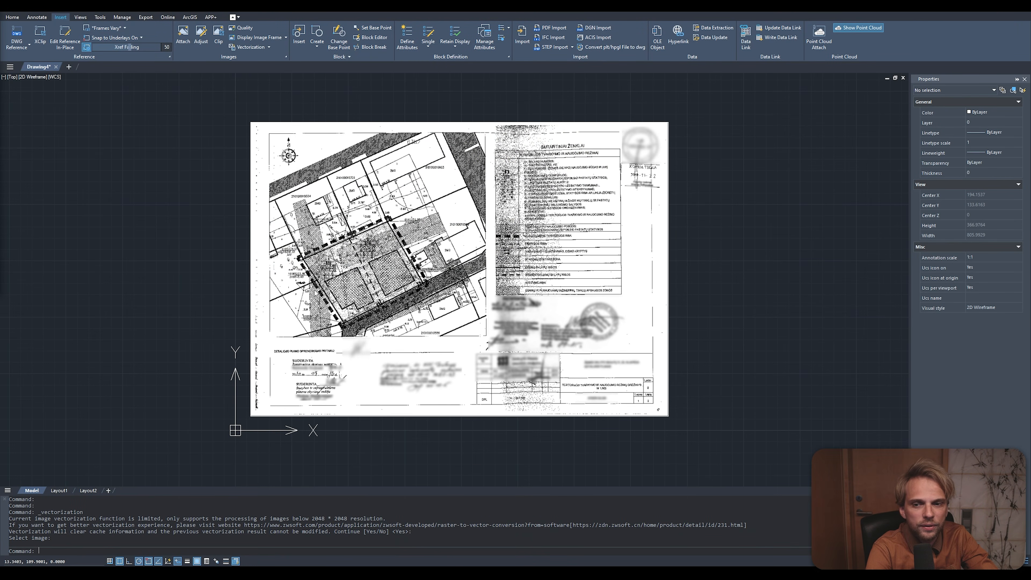
pyautogui.click(216, 297)
pyautogui.click(296, 246)
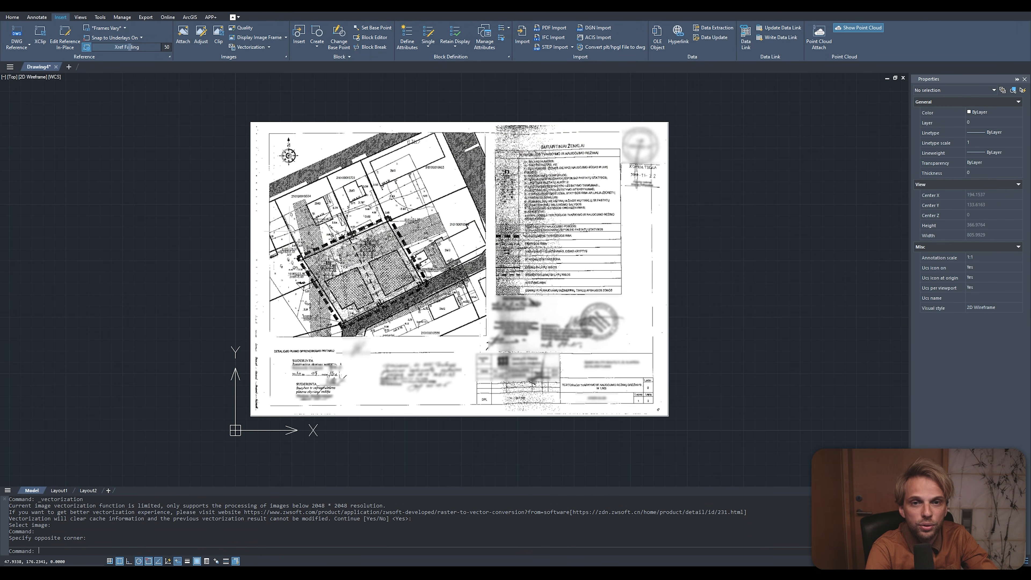
pyautogui.click(290, 228)
pyautogui.click(240, 197)
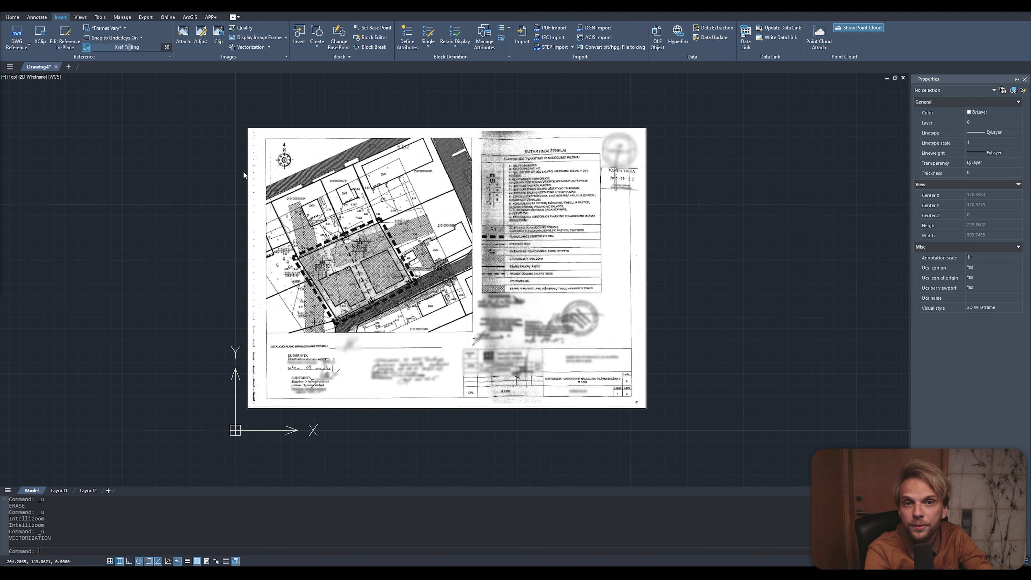
pyautogui.click(155, 195)
pyautogui.click(280, 90)
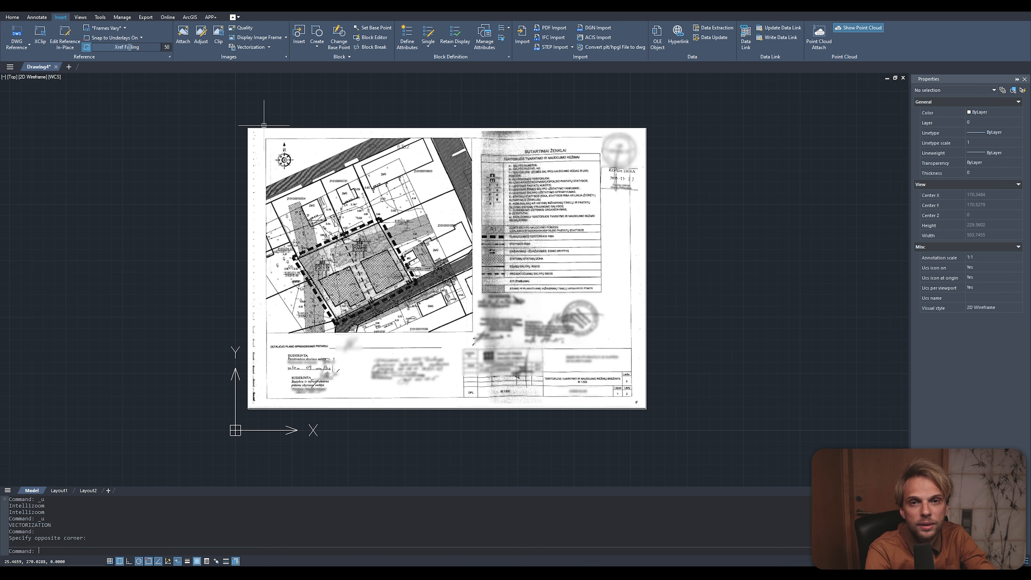
# Vectorize the replacement cadastral plan image, agreeing to clear the cached information and declining to modify the vector graphics.
pyautogui.click(250, 47)
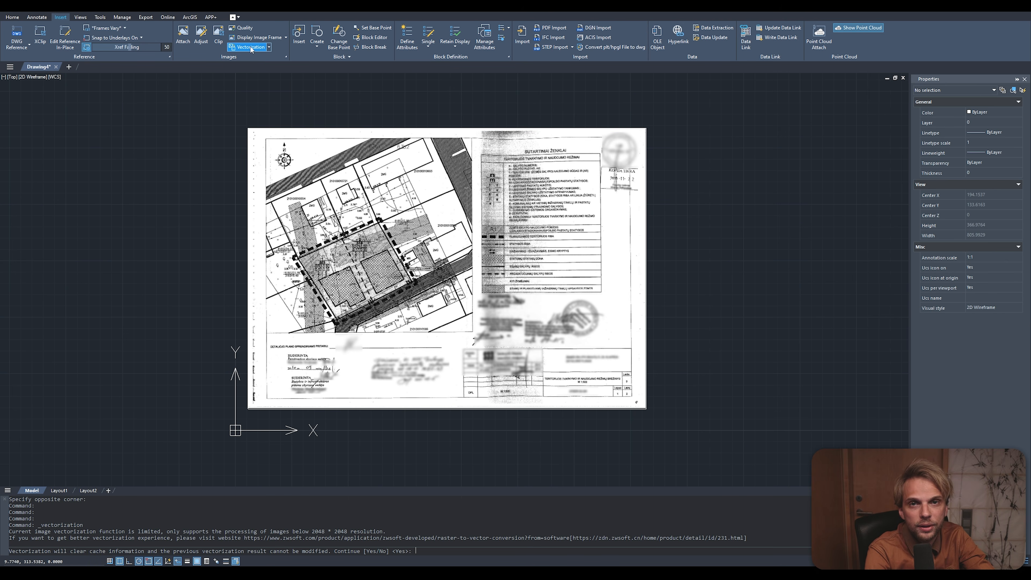
pyautogui.click(245, 93)
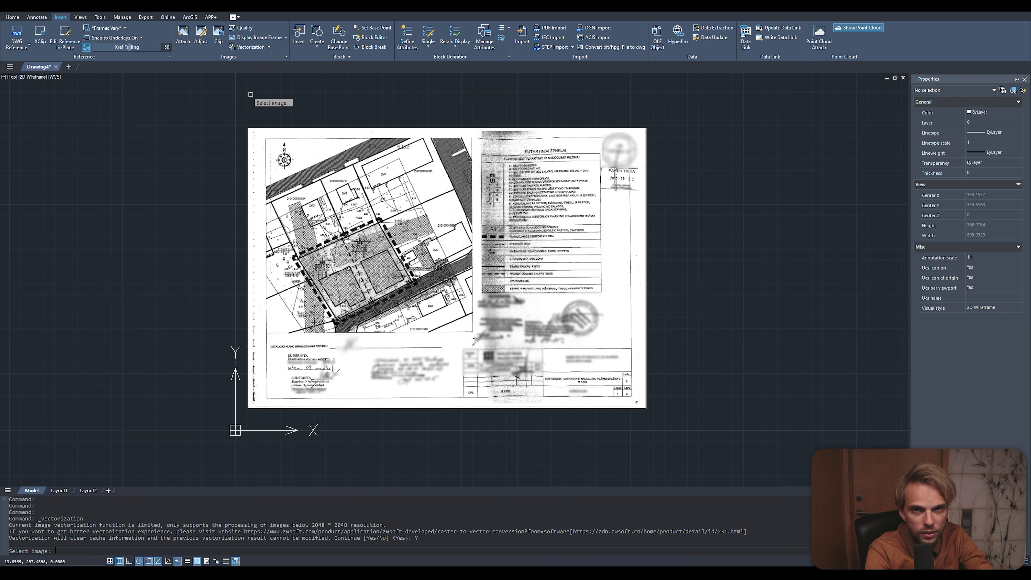
pyautogui.click(246, 130)
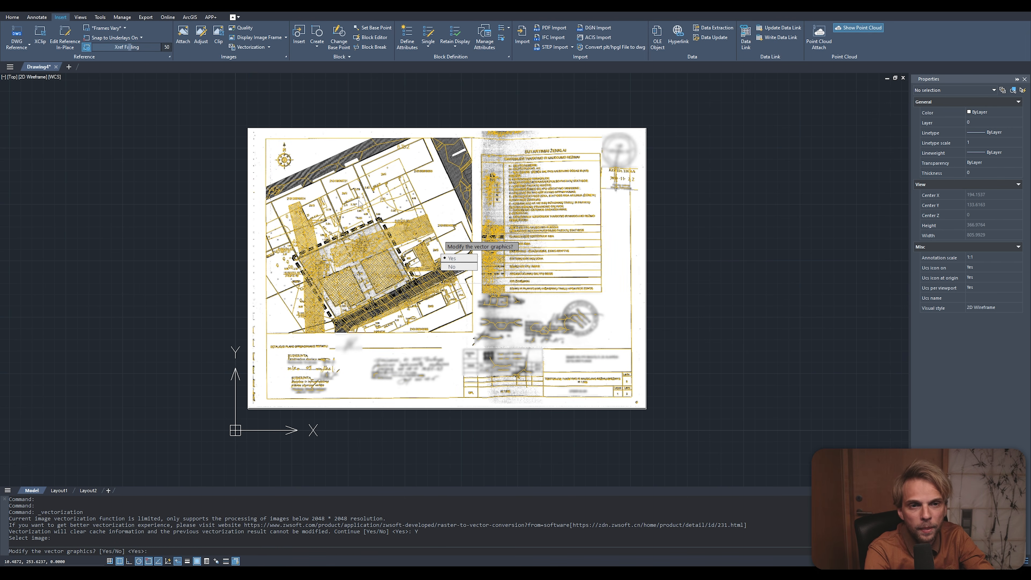
pyautogui.click(452, 267)
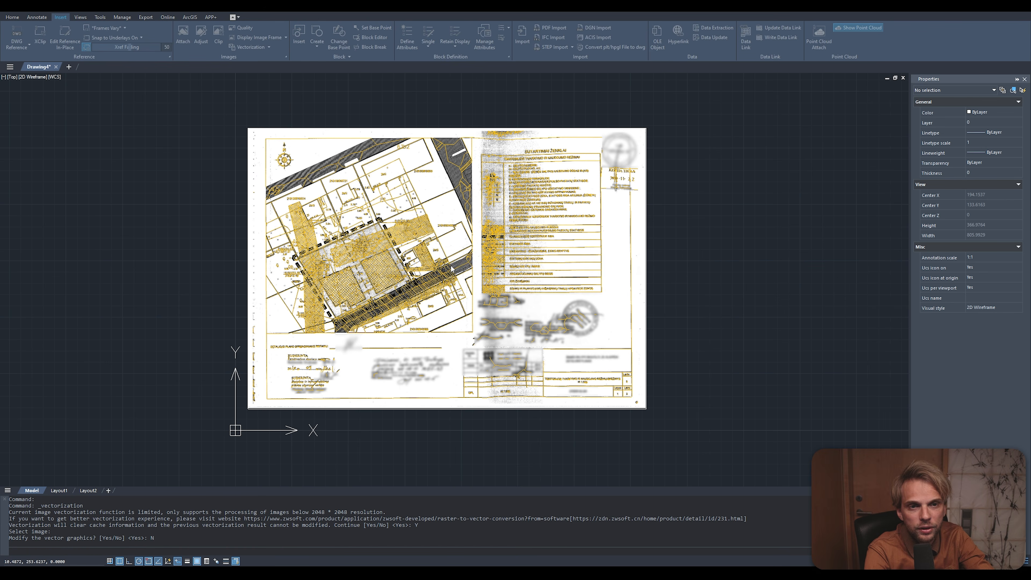
pyautogui.click(536, 305)
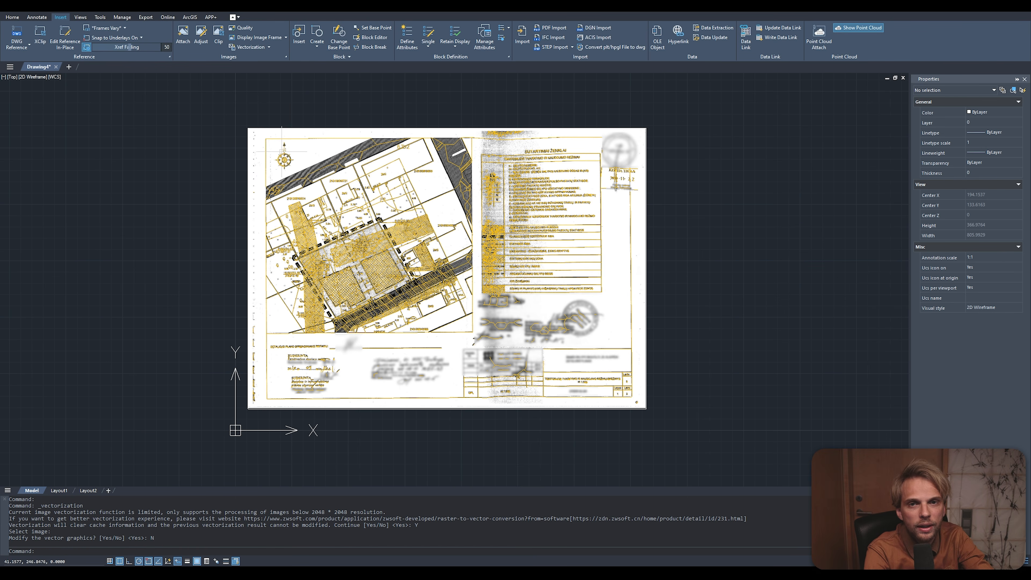
# Examine how the vector lines follow the hatching, dashed boundaries and text of the central plots on the cadastral plan.
pyautogui.click(261, 136)
pyautogui.click(231, 173)
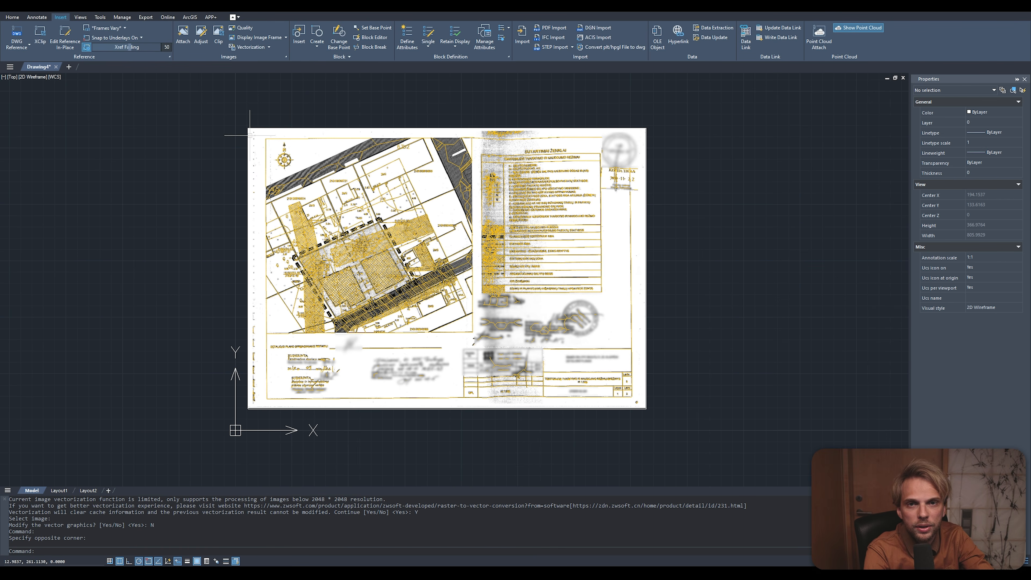
pyautogui.press('Escape')
pyautogui.scroll(-2, 229, 162)
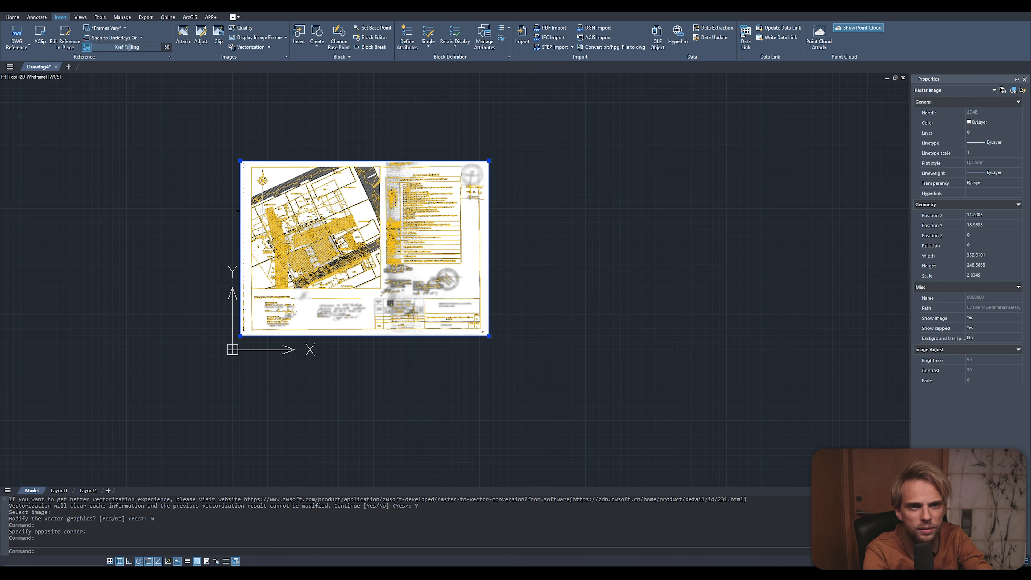
pyautogui.scroll(5, 220, 219)
pyautogui.press('Escape')
pyautogui.press('Escape')
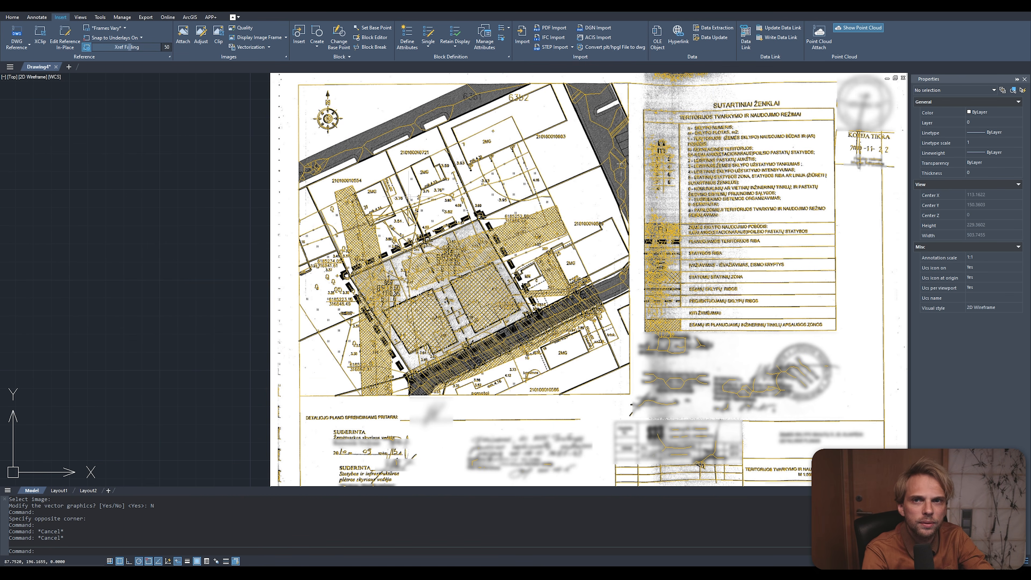
pyautogui.click(271, 100)
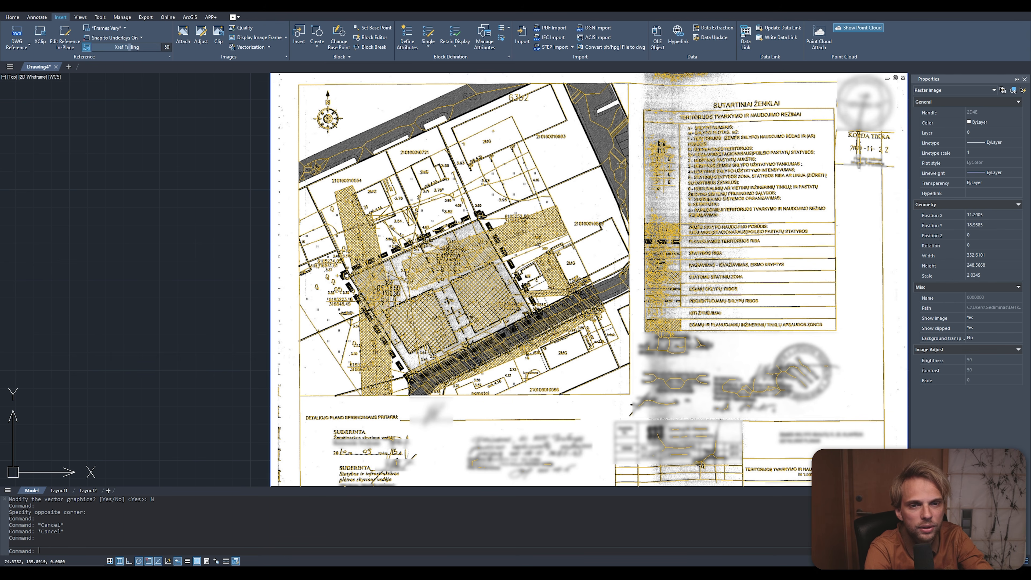
pyautogui.scroll(4, 423, 346)
pyautogui.scroll(-2, 324, 150)
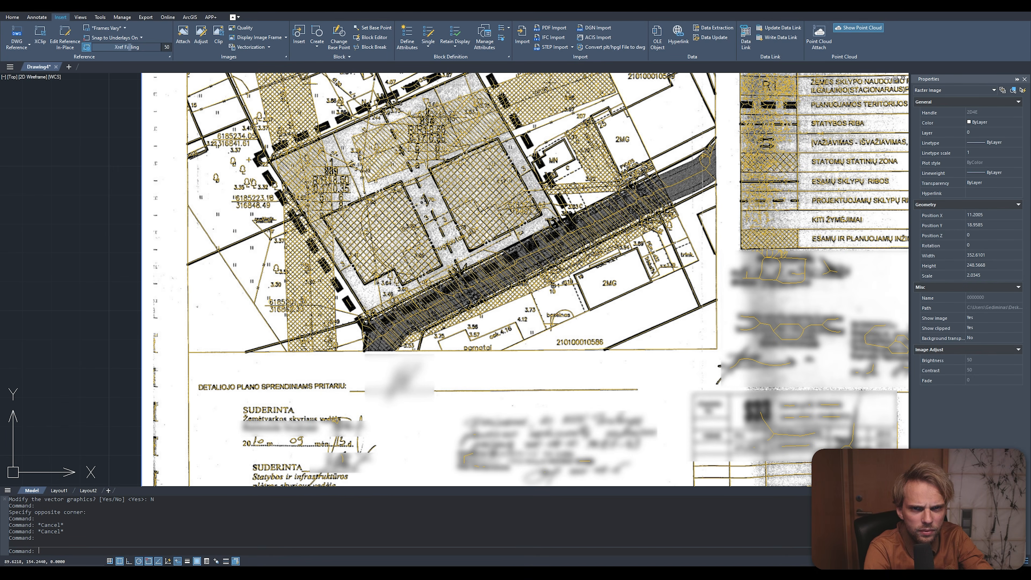
pyautogui.moveTo(440, 133)
pyautogui.mouseDown(button='middle')
pyautogui.moveTo(421, 200)
pyautogui.moveTo(401, 223)
pyautogui.mouseUp(button='middle')
pyautogui.scroll(4, 400, 223)
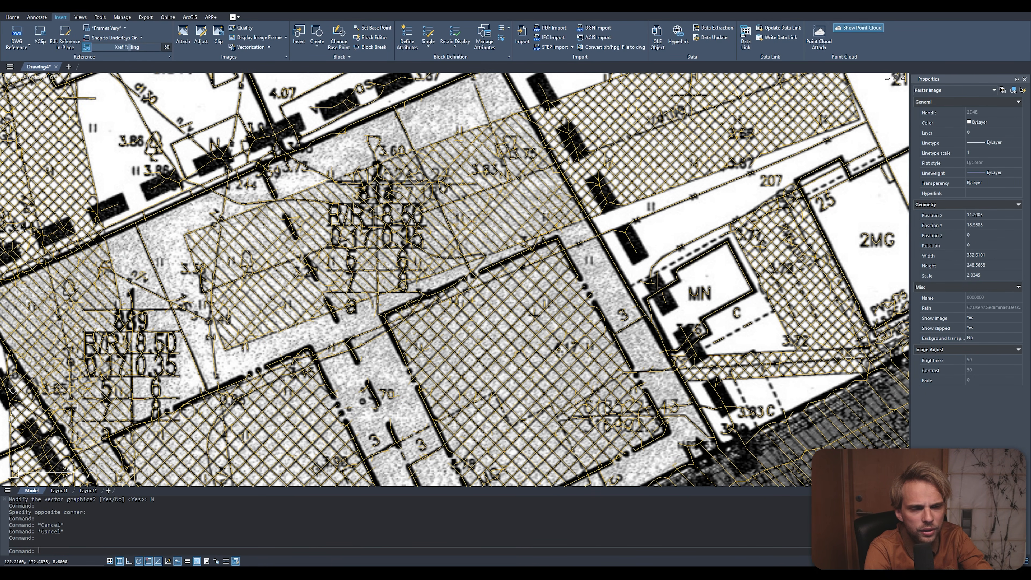
pyautogui.scroll(-2, 580, 245)
pyautogui.scroll(4, 526, 203)
pyautogui.scroll(-2, 429, 146)
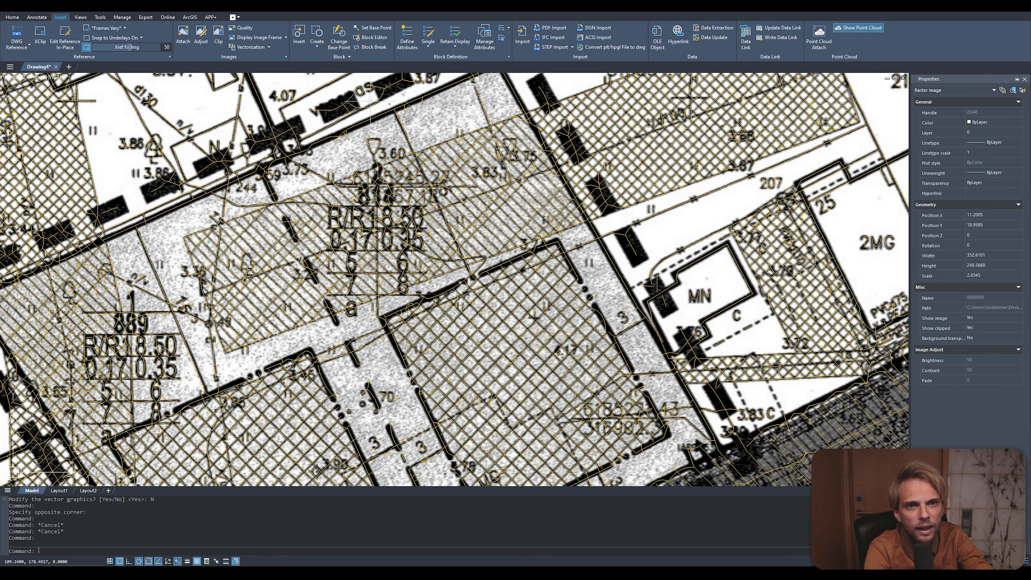
pyautogui.scroll(4, 388, 110)
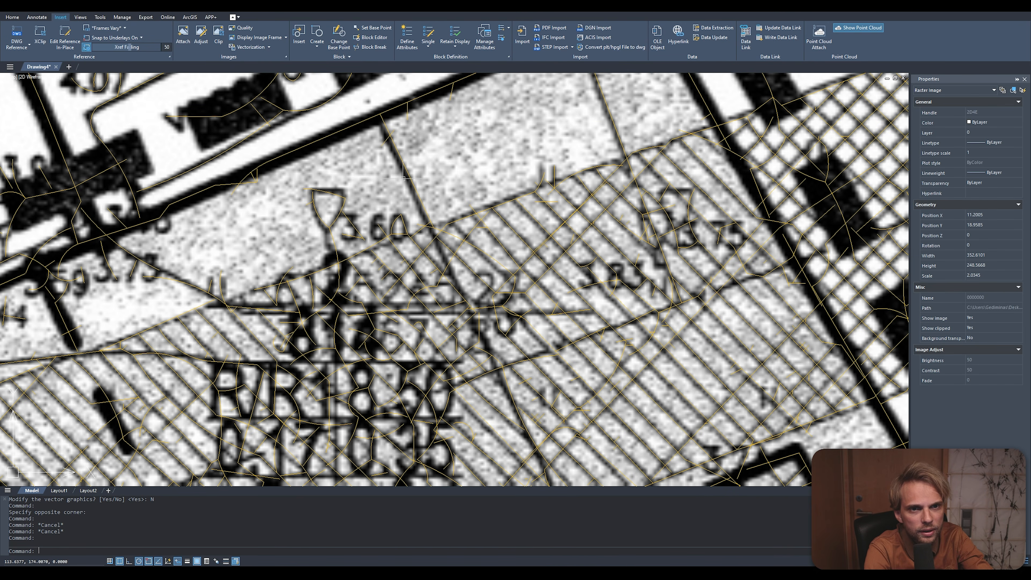
pyautogui.scroll(-6, 426, 216)
# Inspect the vectorization of the northern street hatching, parcel boundaries, building outlines and parcel numbers up close.
pyautogui.moveTo(339, 139); pyautogui.dragTo(333, 291, button='middle')
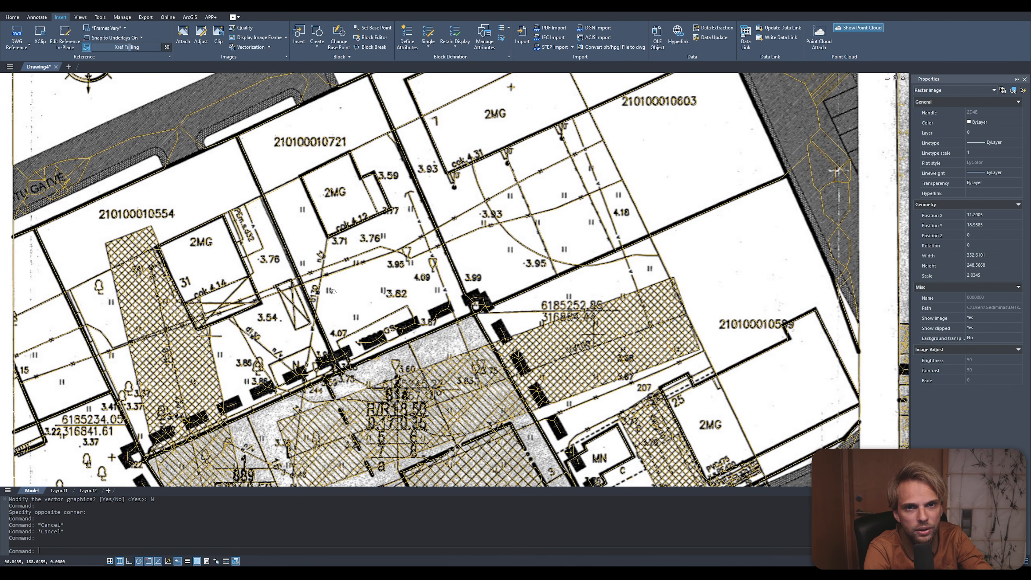
pyautogui.moveTo(366, 117); pyautogui.dragTo(352, 235, button='middle')
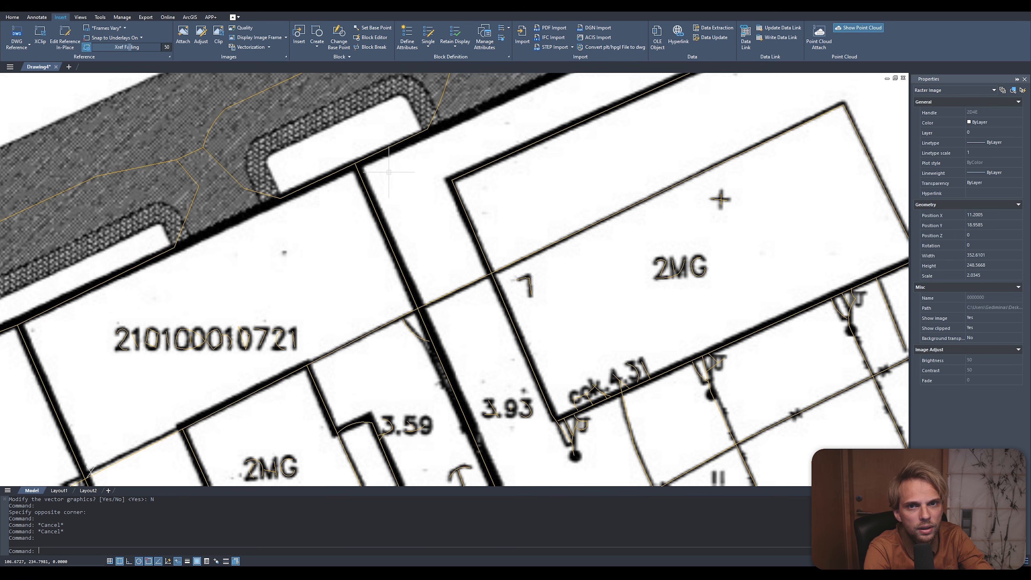
pyautogui.scroll(-4, 389, 296)
pyautogui.scroll(2, 333, 303)
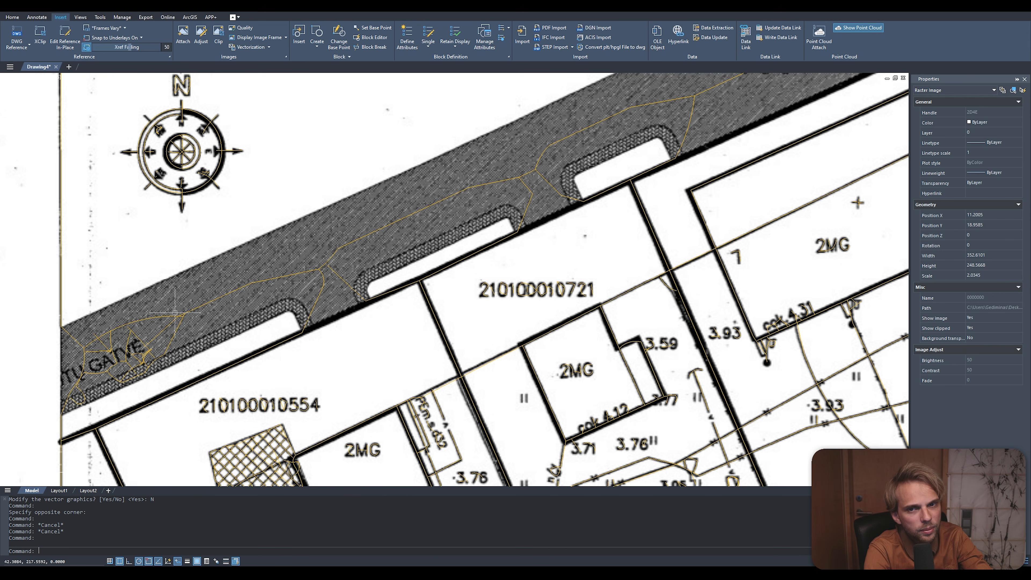
pyautogui.scroll(-2, 446, 210)
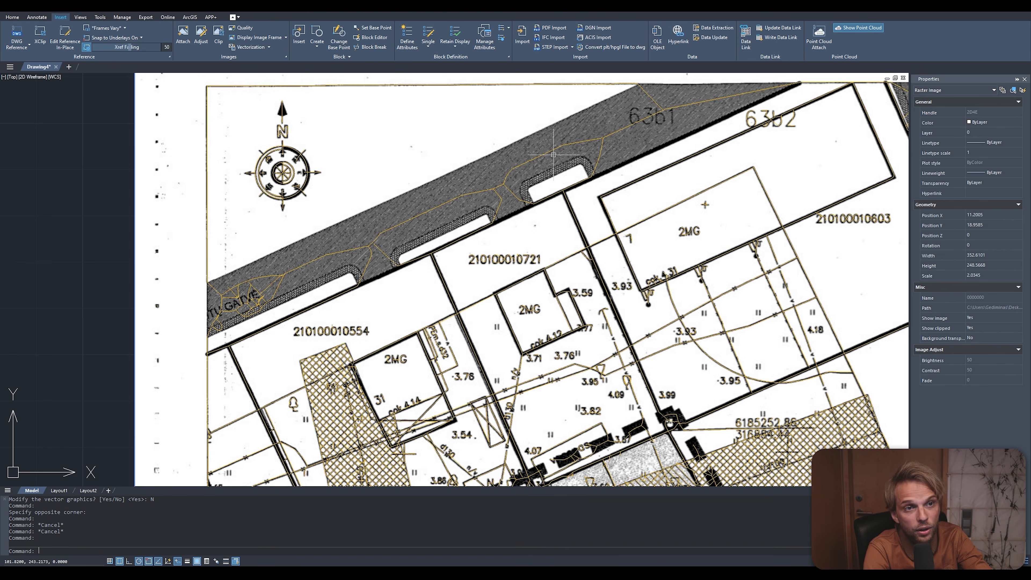
pyautogui.moveTo(544, 157); pyautogui.dragTo(338, 246, button='middle')
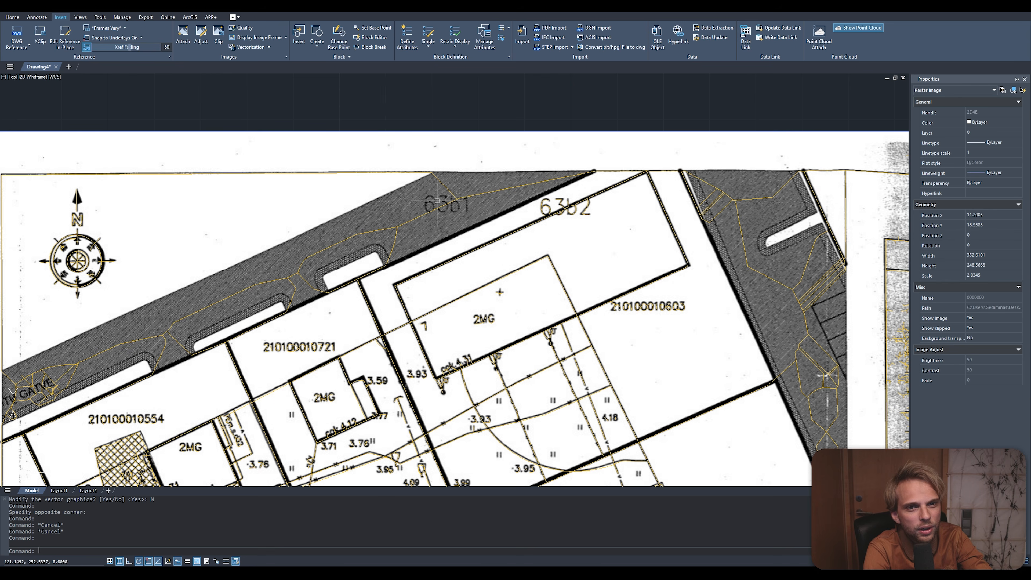
pyautogui.scroll(-1, 409, 273)
pyautogui.moveTo(526, 352); pyautogui.dragTo(579, 260, button='middle')
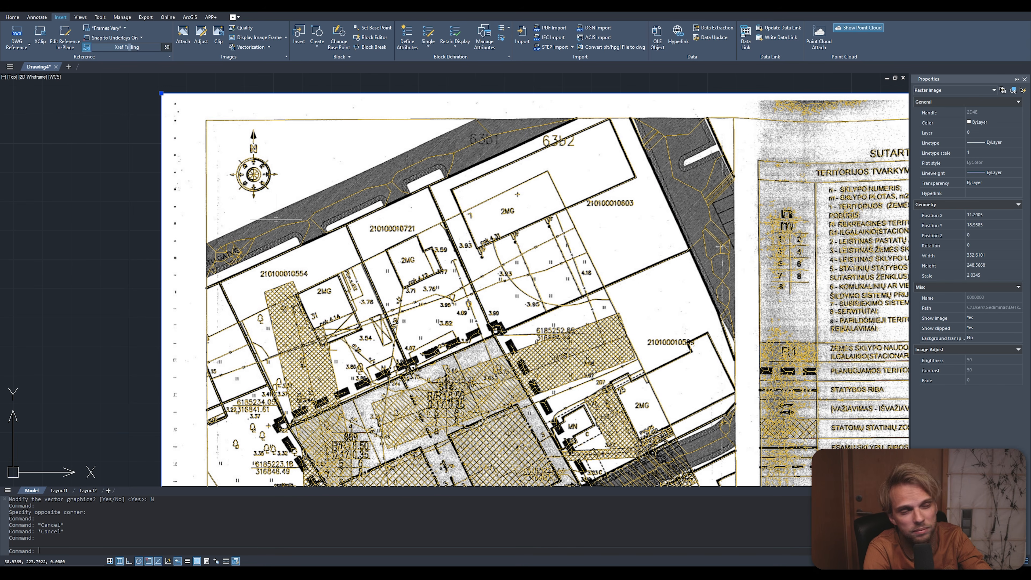
pyautogui.scroll(4, 238, 286)
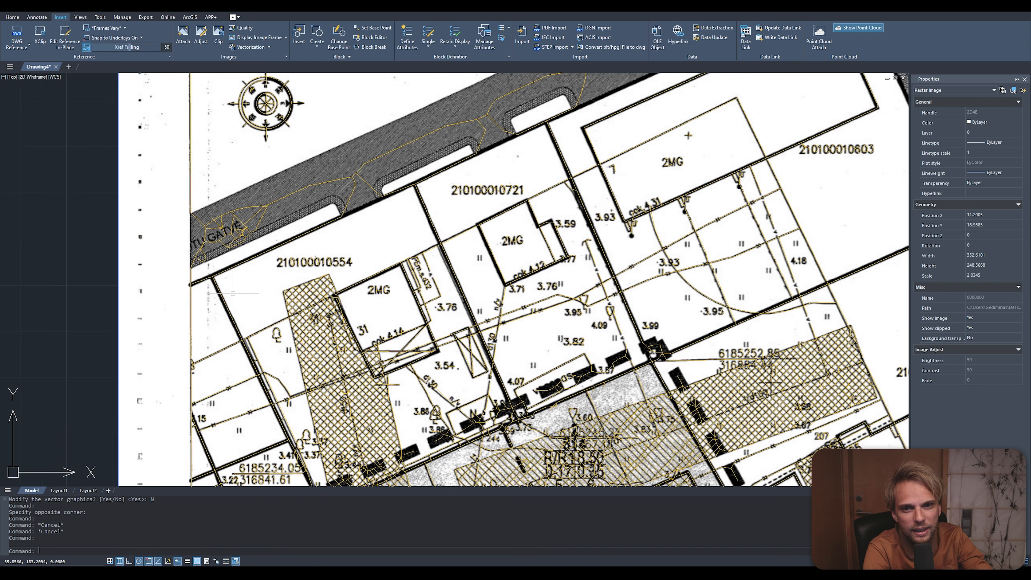
pyautogui.moveTo(307, 145); pyautogui.dragTo(348, 227, button='middle')
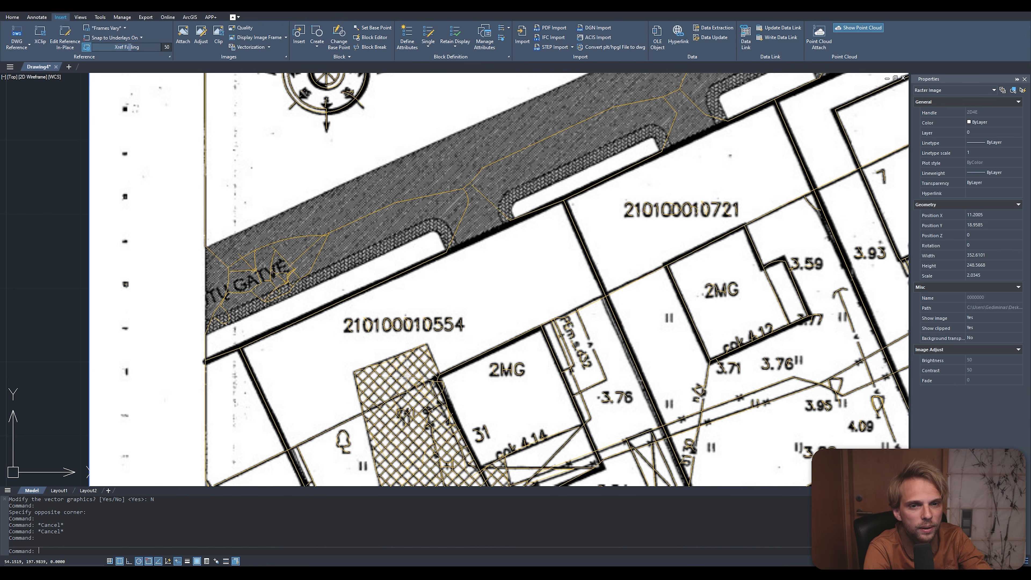
pyautogui.scroll(4, 325, 383)
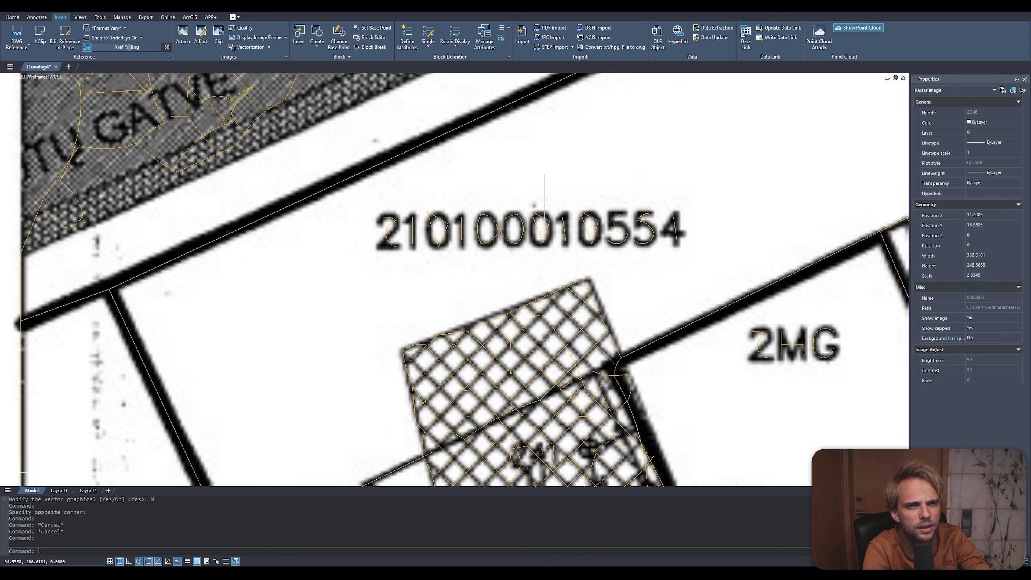
# Examine the vectorization of the western plots, central building zones and southern street, plus the legend, signatures and round stamp beside the plan.
pyautogui.scroll(-4, 419, 258)
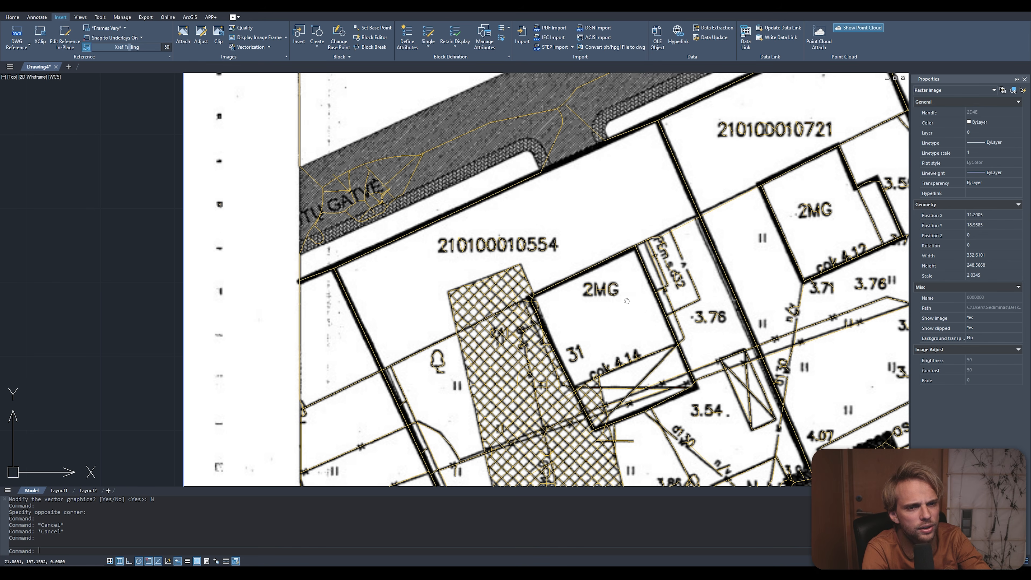
pyautogui.moveTo(626, 300); pyautogui.dragTo(636, 205, button='middle')
pyautogui.scroll(5, 433, 308)
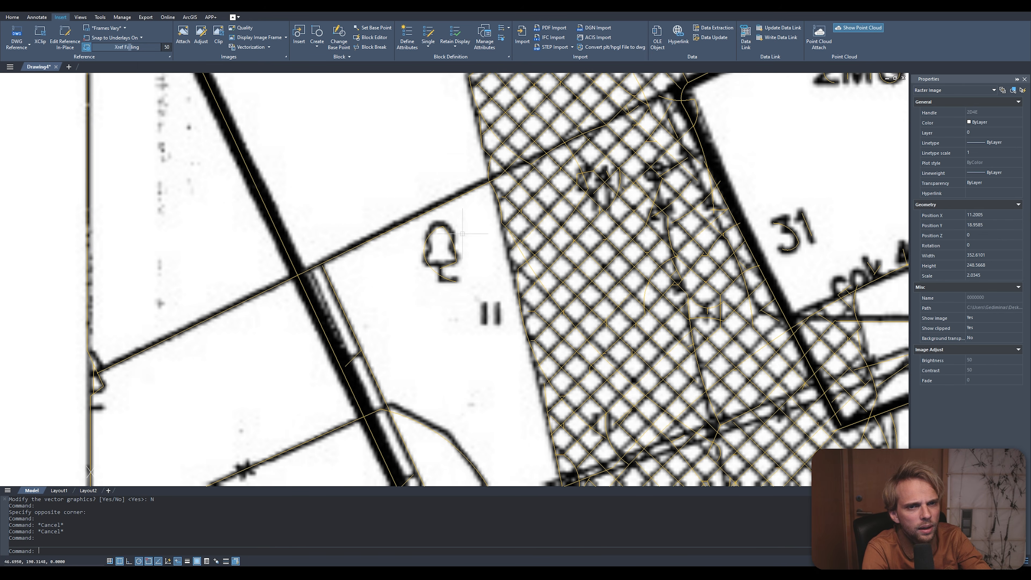
pyautogui.scroll(-2, 464, 298)
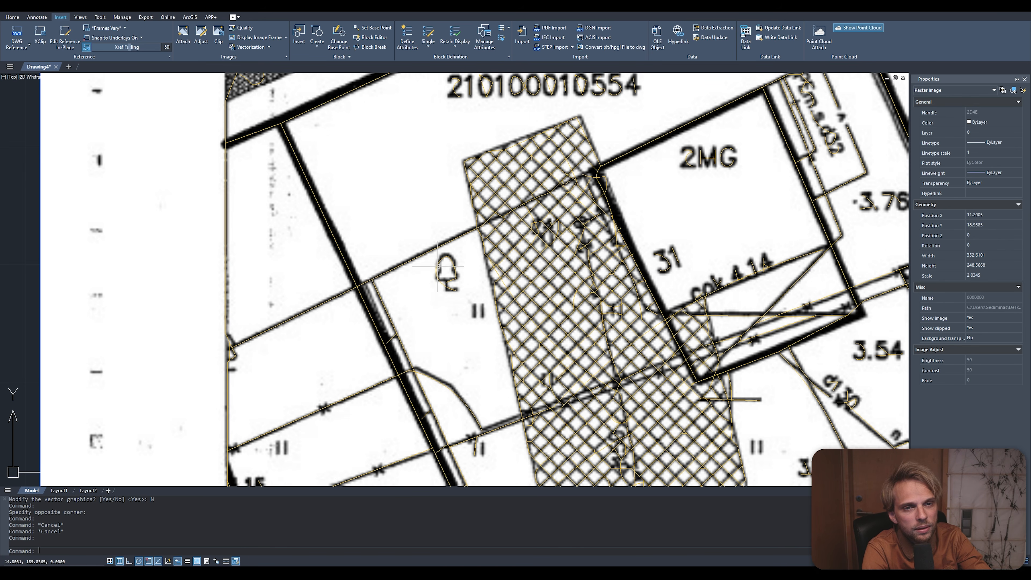
pyautogui.scroll(-4, 461, 338)
pyautogui.moveTo(396, 410); pyautogui.dragTo(365, 273, button='middle')
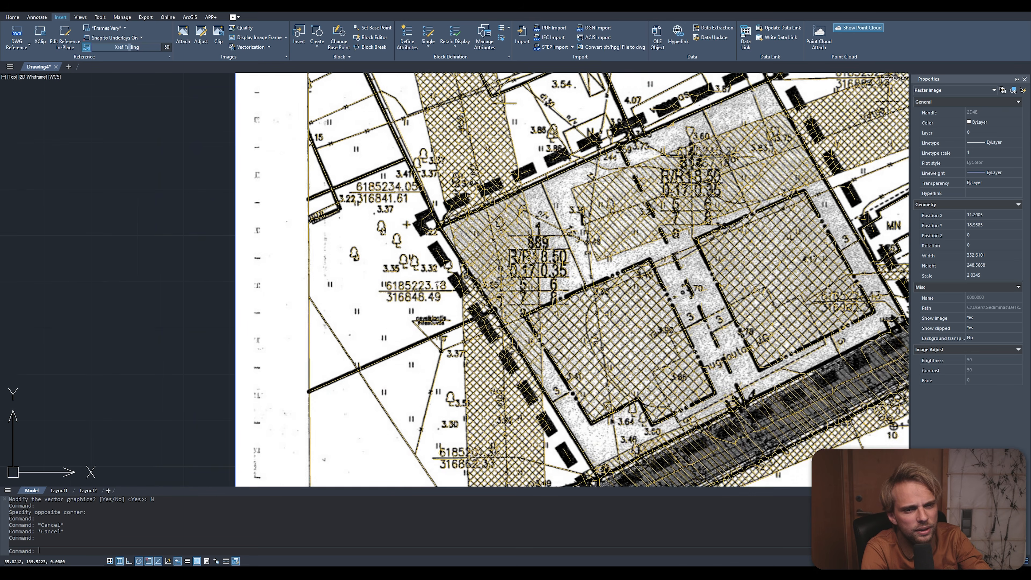
pyautogui.scroll(4, 366, 272)
pyautogui.scroll(-2, 366, 273)
pyautogui.moveTo(494, 375); pyautogui.dragTo(354, 242, button='middle')
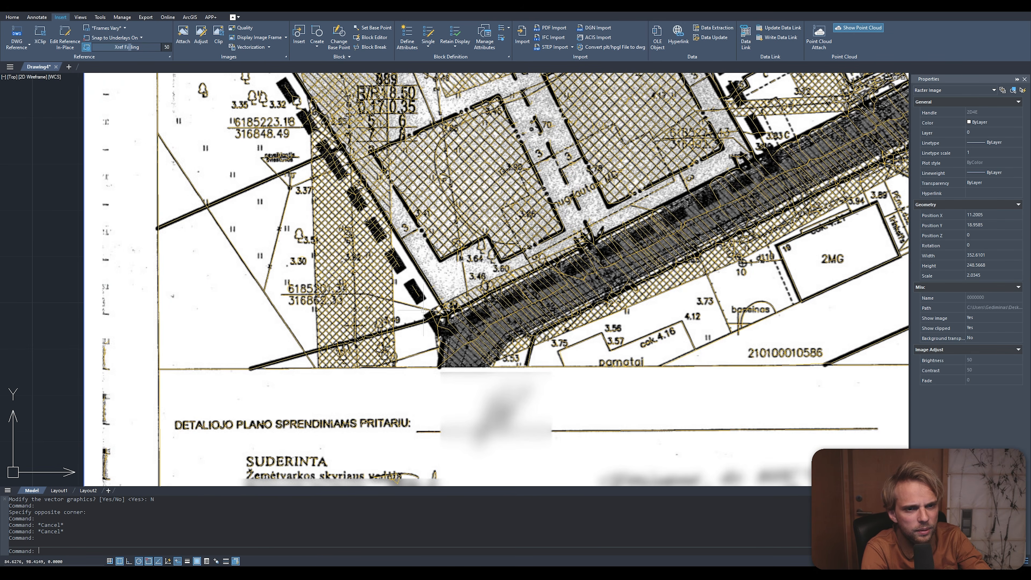
pyautogui.scroll(-2, 488, 342)
pyautogui.moveTo(696, 306)
pyautogui.mouseDown(button='middle')
pyautogui.moveTo(509, 324)
pyautogui.moveTo(365, 357)
pyautogui.mouseUp(button='middle')
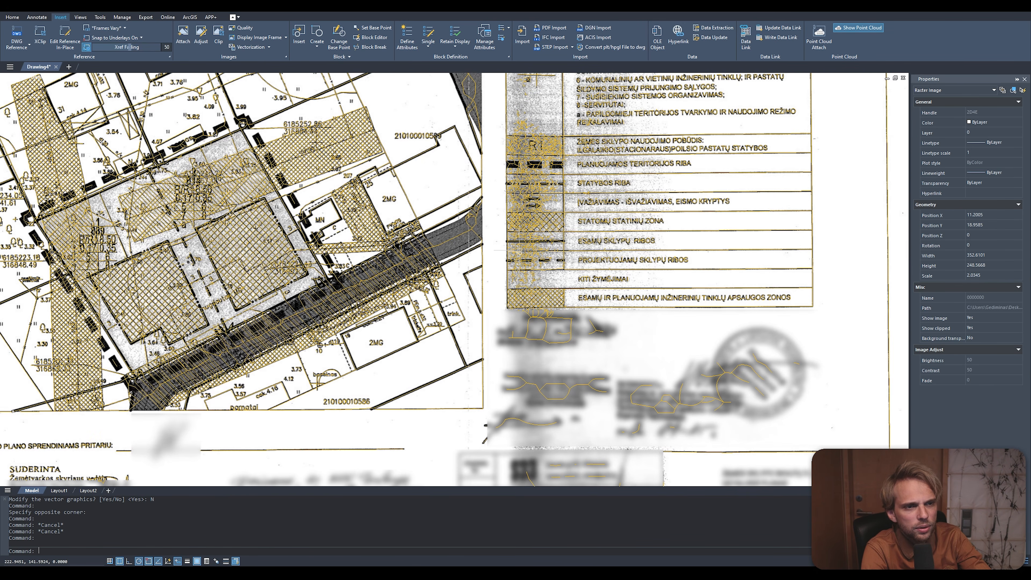
pyautogui.scroll(2, 718, 385)
pyautogui.moveTo(718, 384); pyautogui.dragTo(562, 299, button='middle')
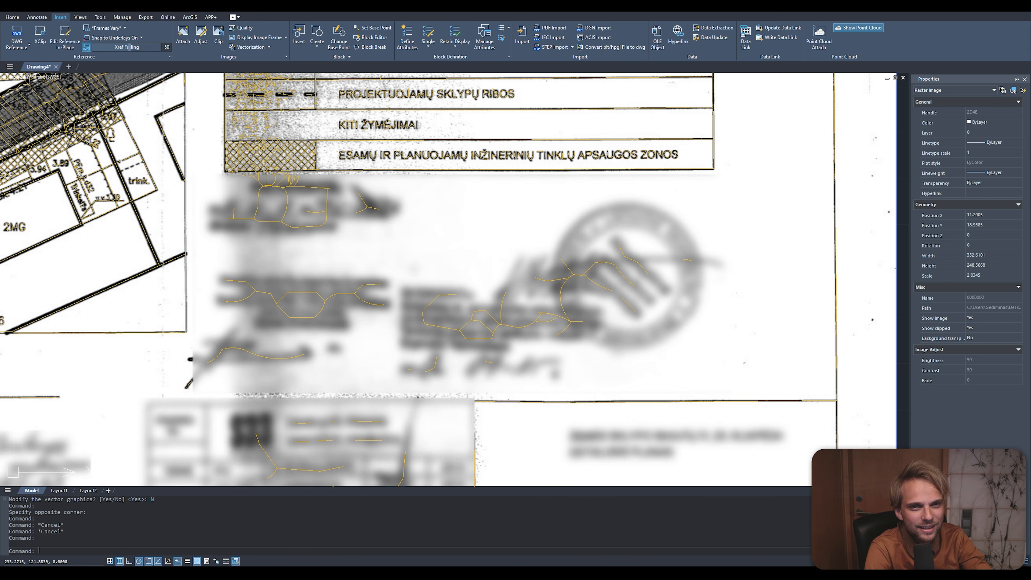
# Erase the raster cadastral plan image, keeping only the vector linework, and check how legible the vectorized legend text is.
pyautogui.scroll(-8, 325, 337)
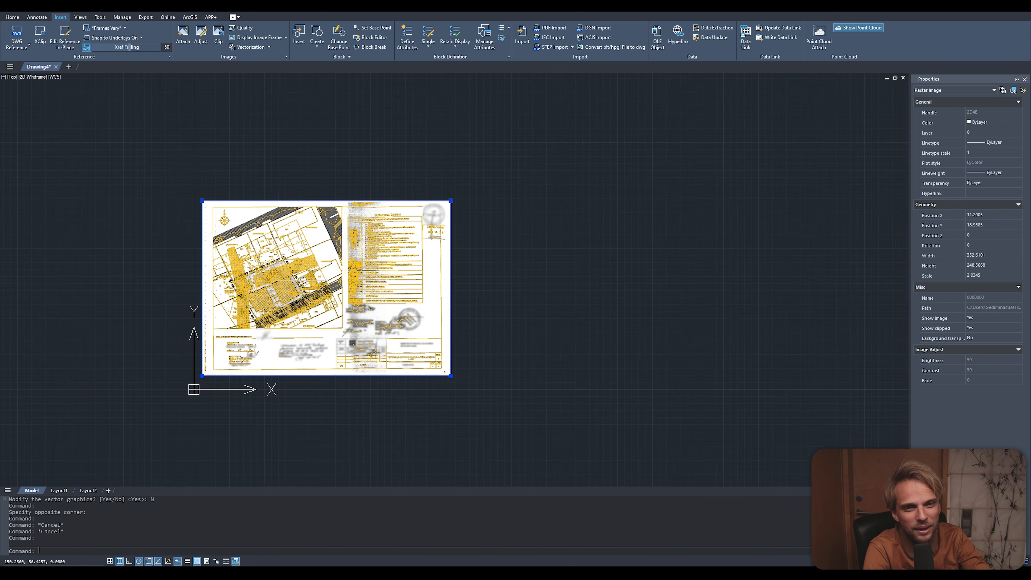
pyautogui.scroll(2, 301, 281)
pyautogui.moveTo(166, 116); pyautogui.dragTo(257, 161, button='middle')
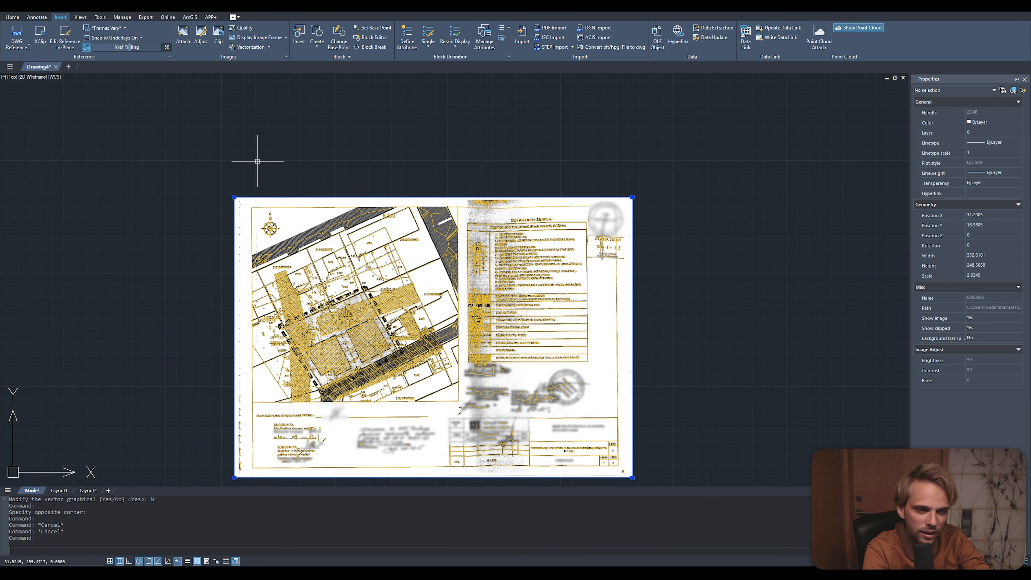
pyautogui.press('Delete')
pyautogui.scroll(2, 451, 381)
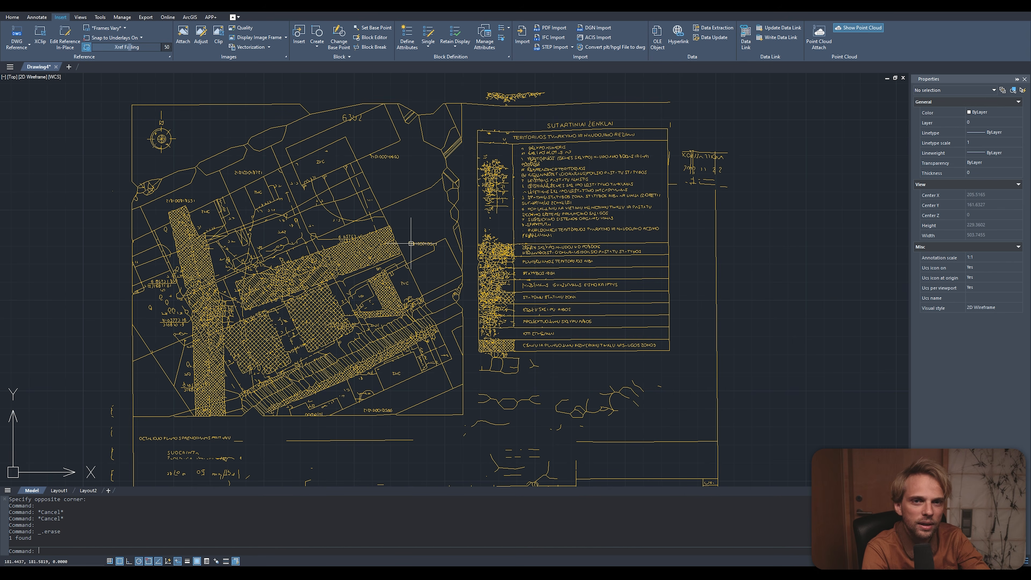
pyautogui.scroll(2, 596, 147)
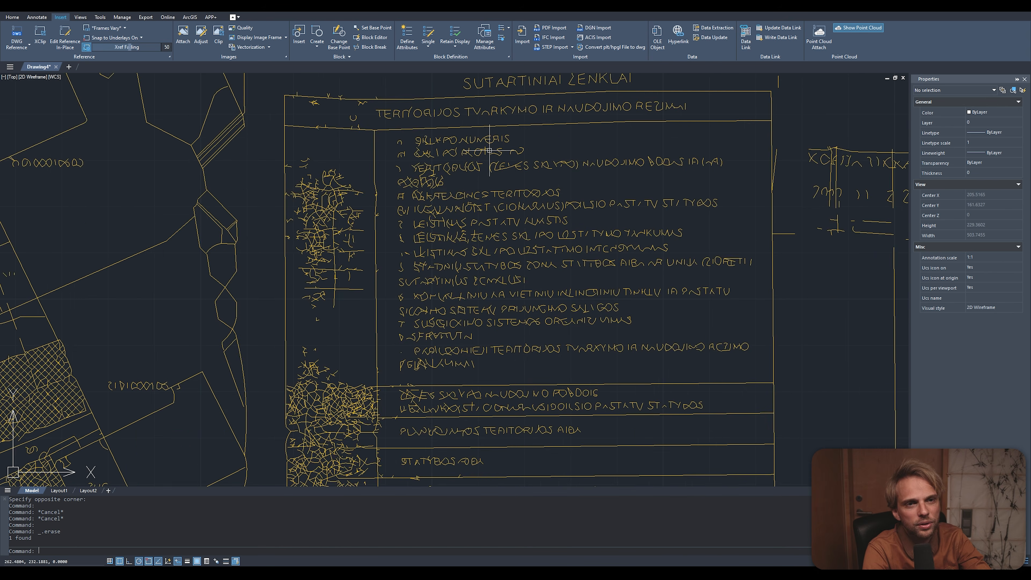
# Erase the vectorized legend table beside the plan, including its heading and the linework just above and below it.
pyautogui.scroll(-3, 490, 151)
pyautogui.click(372, 145)
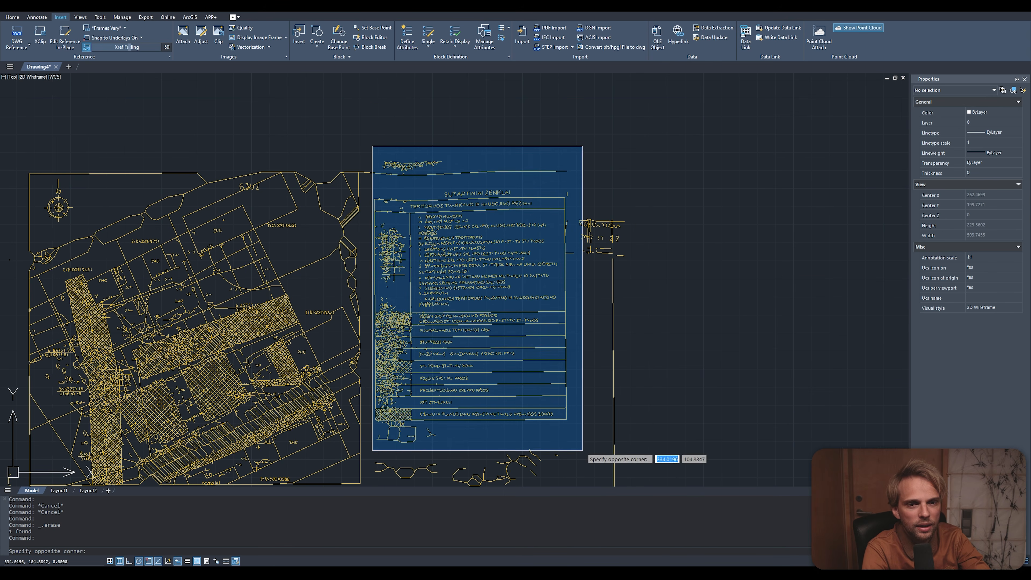
pyautogui.click(583, 449)
pyautogui.press('Delete')
# Erase the vectorized approval text, signatures and title block below the plan.
pyautogui.moveTo(592, 394); pyautogui.dragTo(579, 256, button='middle')
pyautogui.scroll(-2, 580, 255)
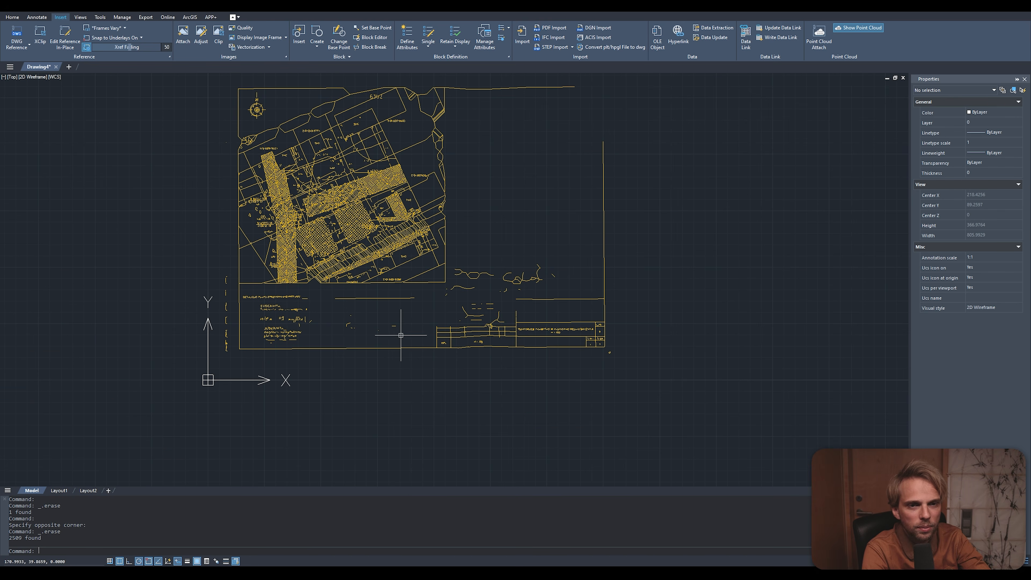
pyautogui.click(190, 289)
pyautogui.click(758, 413)
pyautogui.press('Delete')
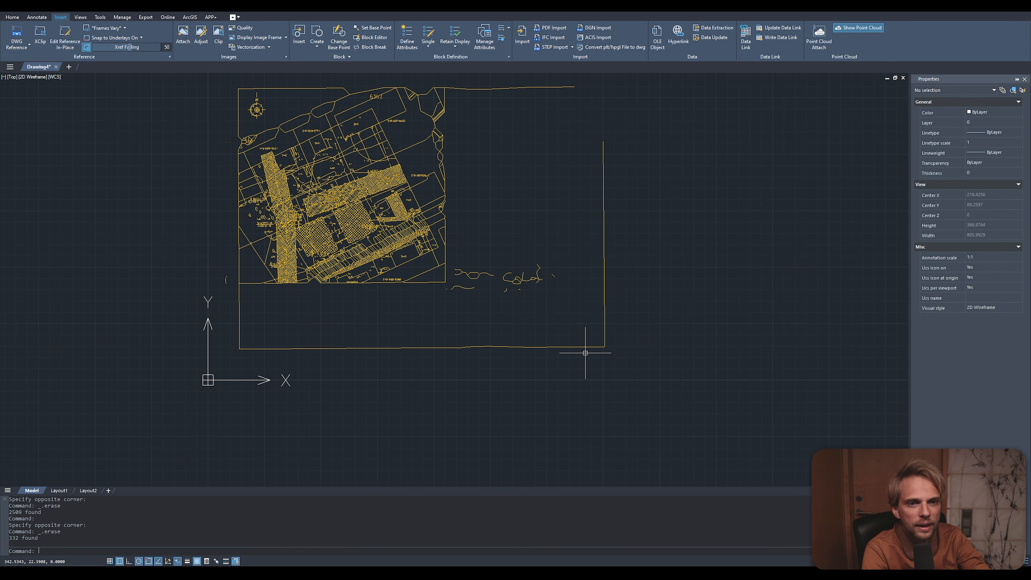
pyautogui.click(645, 409)
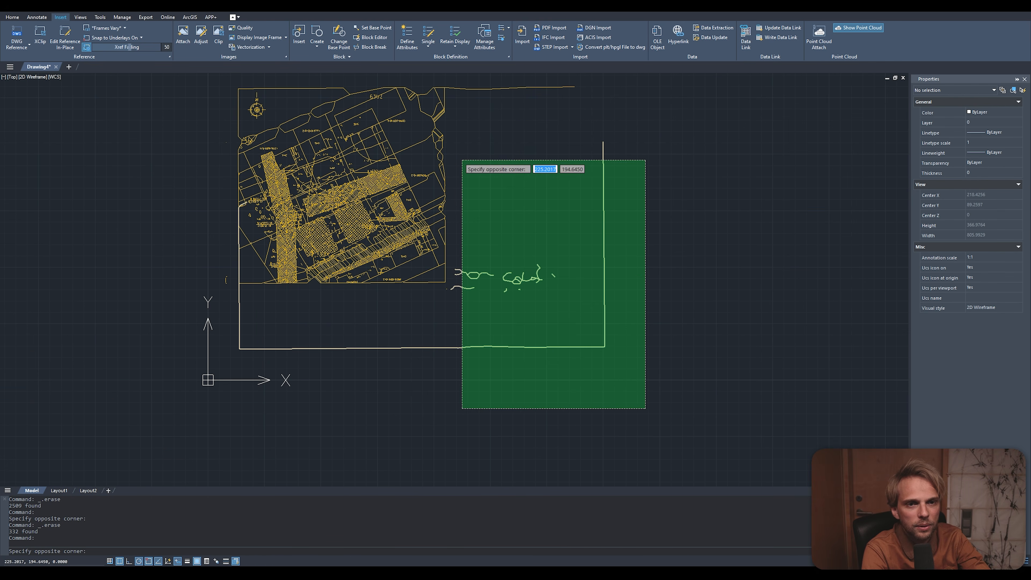
pyautogui.click(462, 160)
pyautogui.scroll(4, 467, 219)
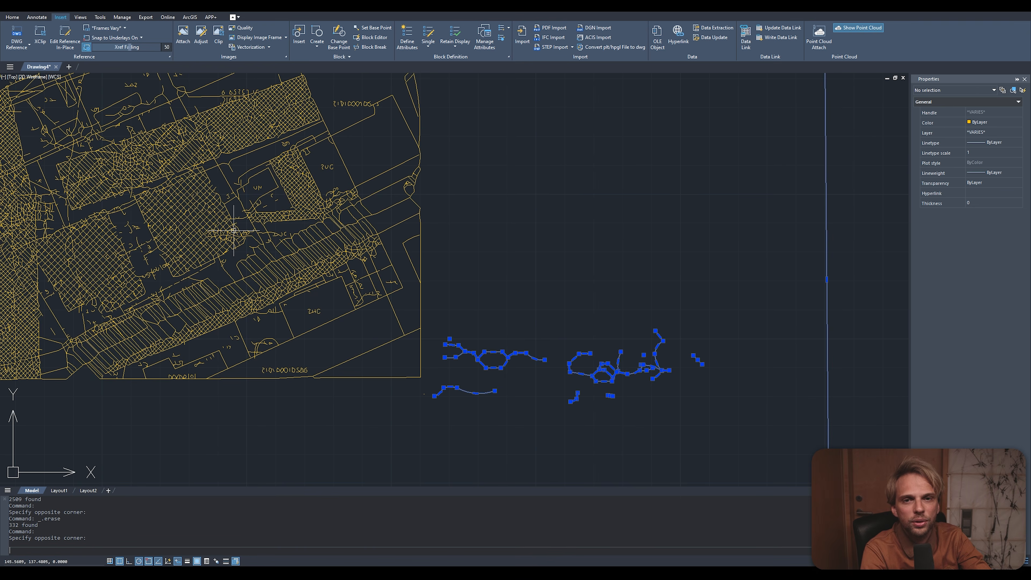
pyautogui.press('Escape')
pyautogui.scroll(-3, 235, 244)
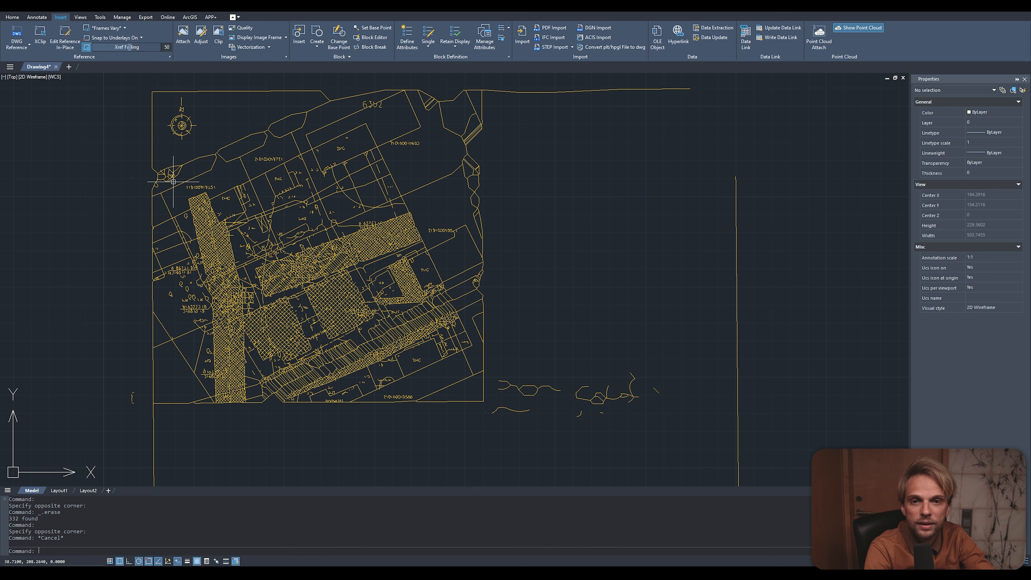
pyautogui.scroll(4, 185, 212)
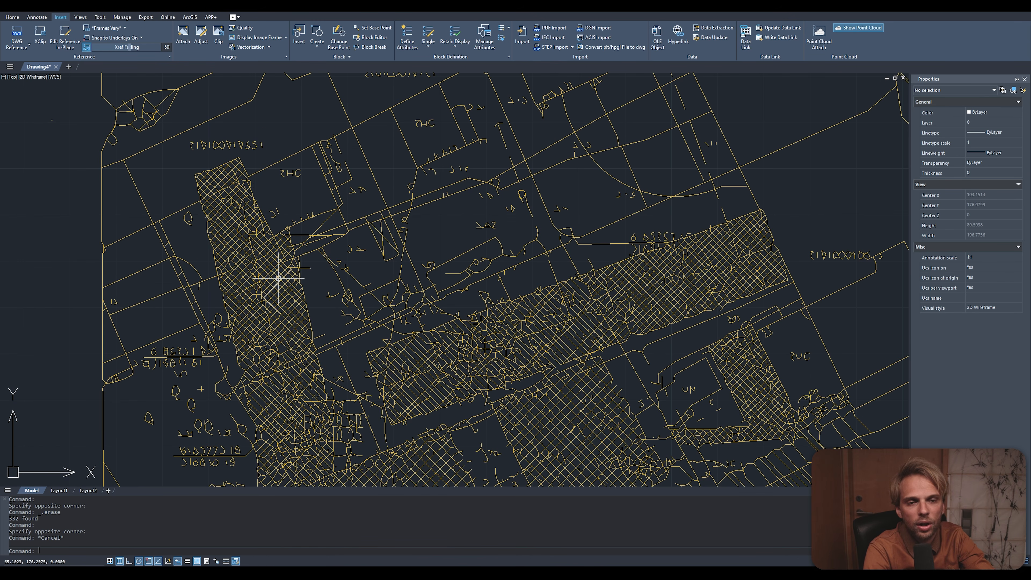
pyautogui.scroll(-4, 271, 276)
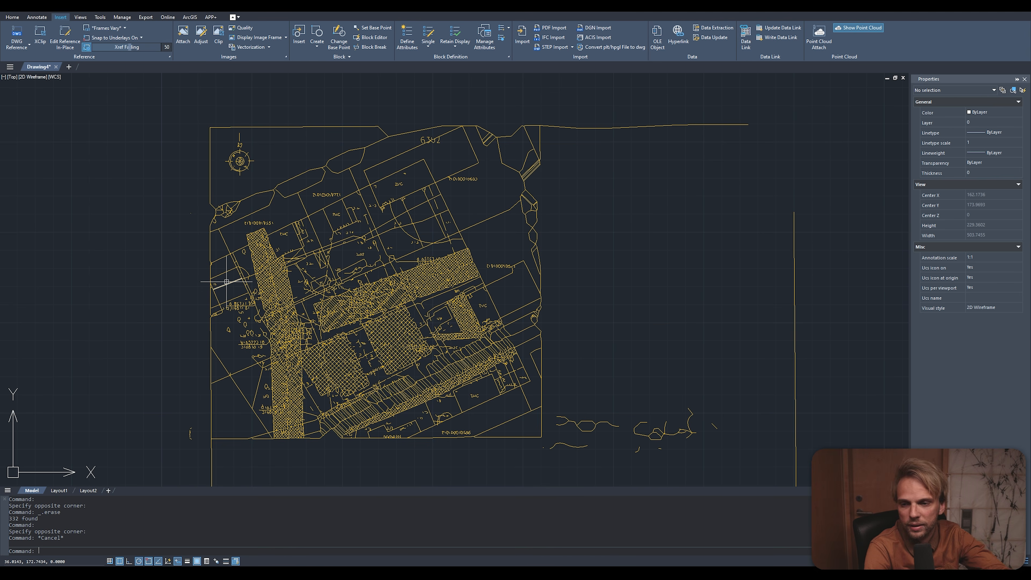